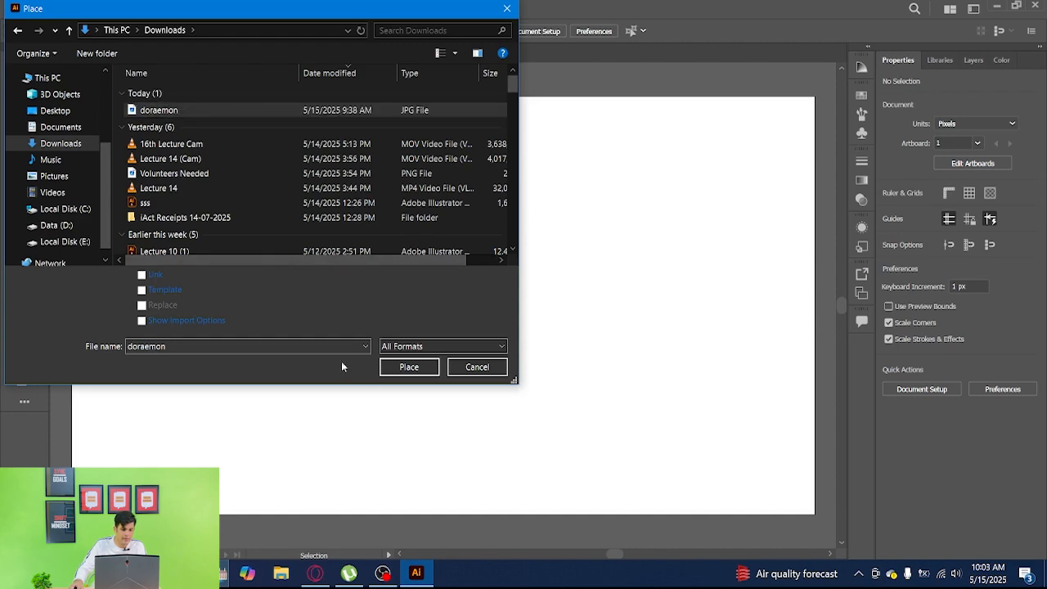
Place the doraemon JPG on the artboard and position it near the centre
click(423, 367)
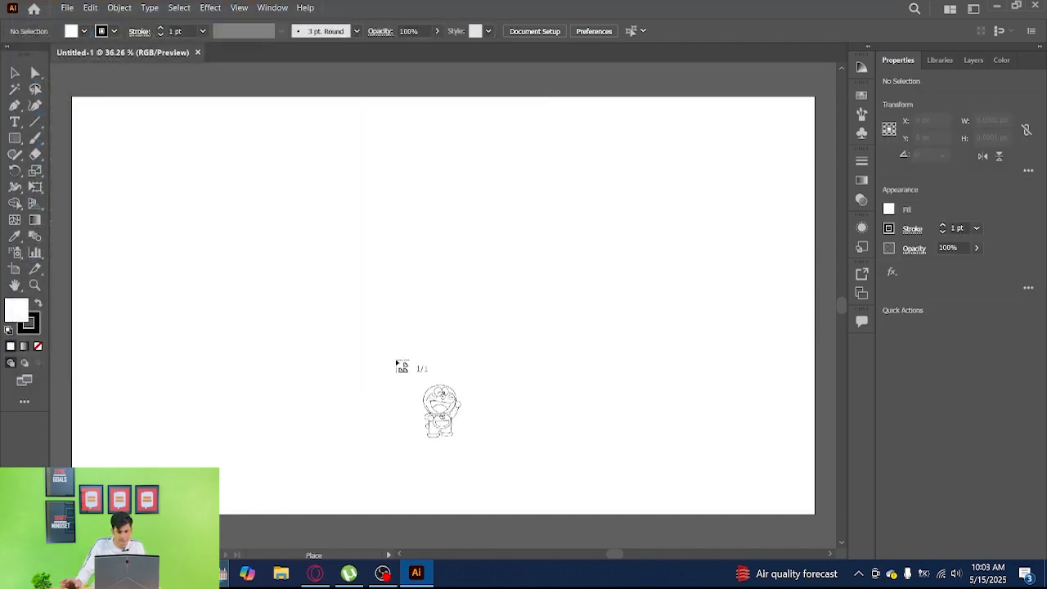
click(289, 124)
drag(454, 342, 454, 313)
click(670, 282)
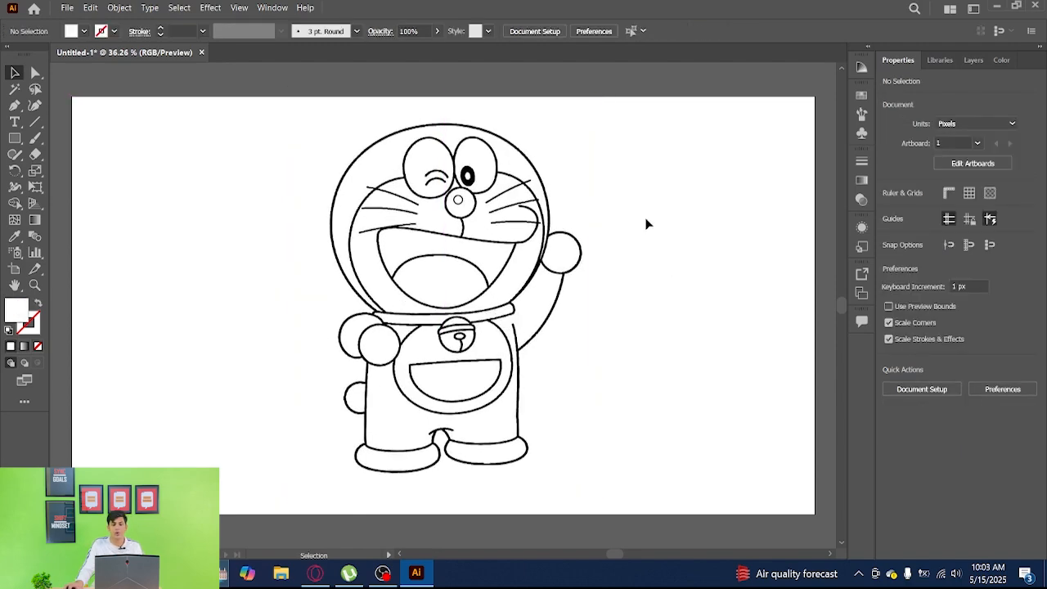
Examine the edge quality of the placed Doraemon drawing's outlines at high magnification around the eye and head
scroll(517, 155, up, 6)
scroll(561, 155, up, 1)
scroll(560, 155, right, 1)
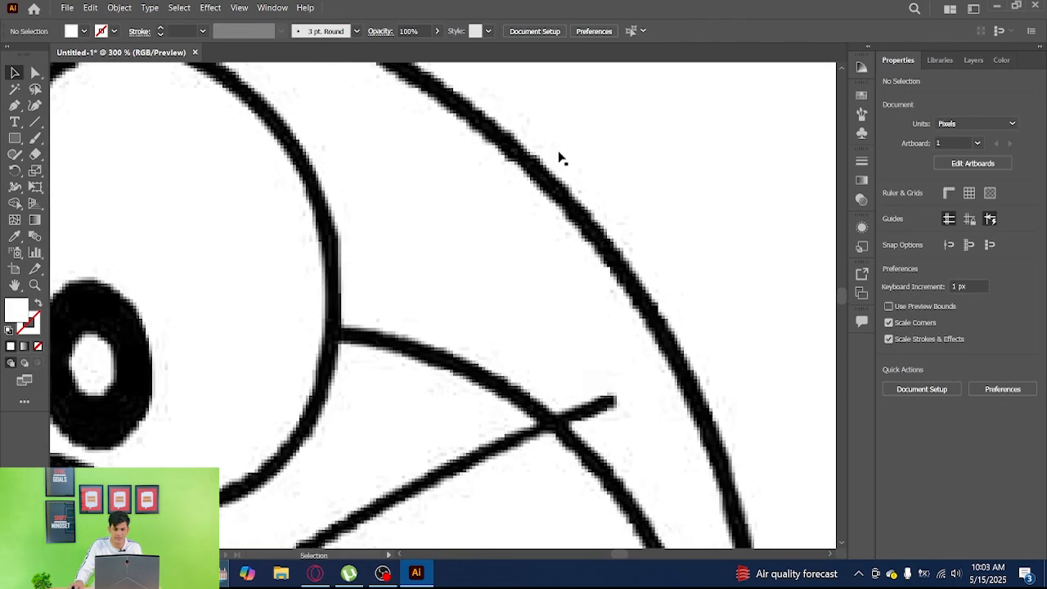
scroll(558, 156, down, 2)
key(space)
scroll(509, 187, down, 4)
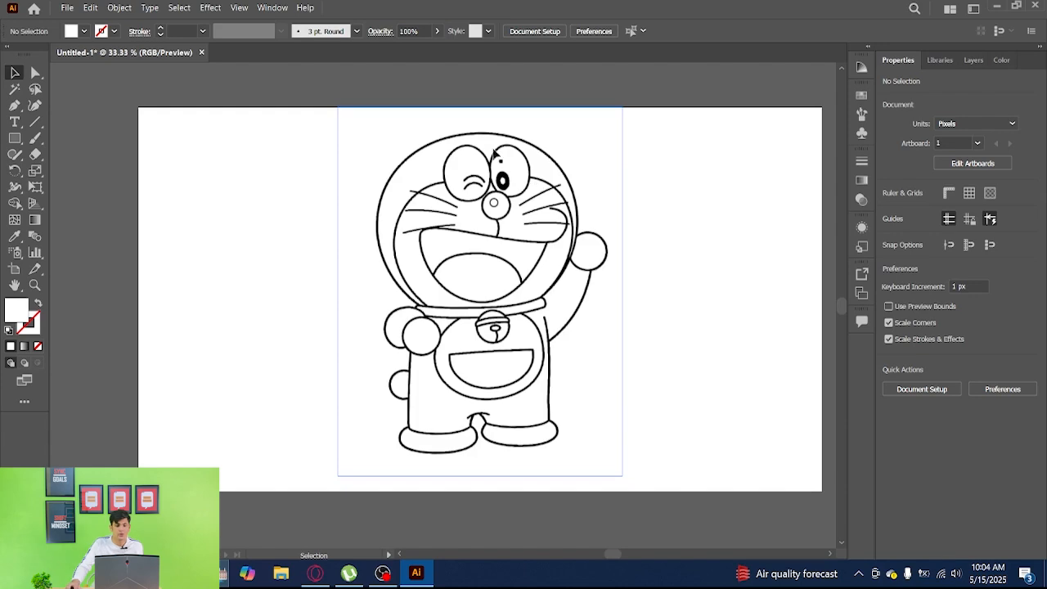
Move the Doraemon image slightly lower on the artboard
scroll(477, 154, up, 1)
drag(477, 154, 499, 168)
scroll(475, 137, down, 1)
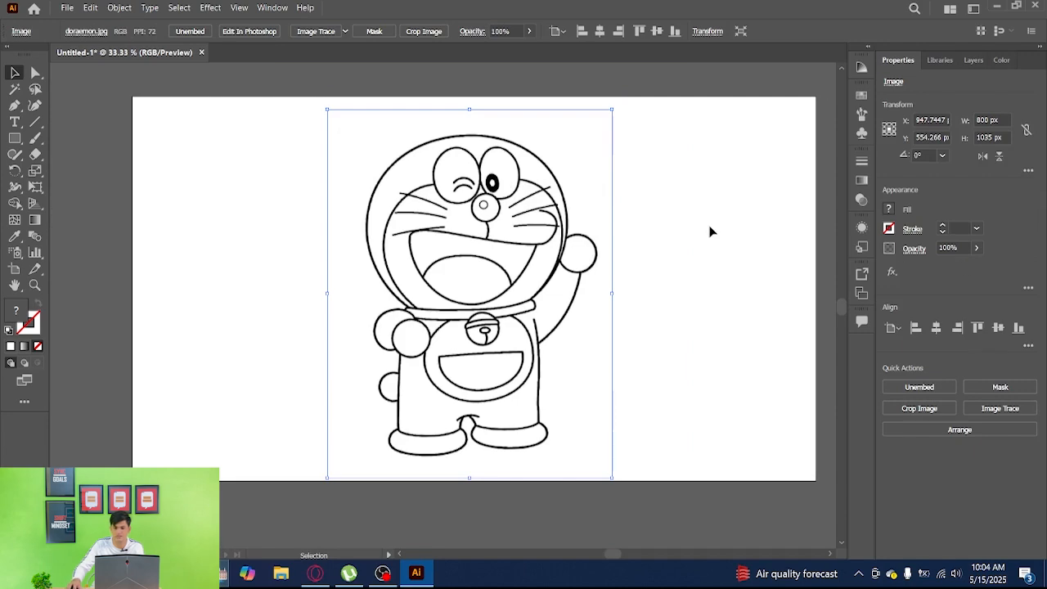
Check which workspace is active in the list of available workspaces
click(272, 7)
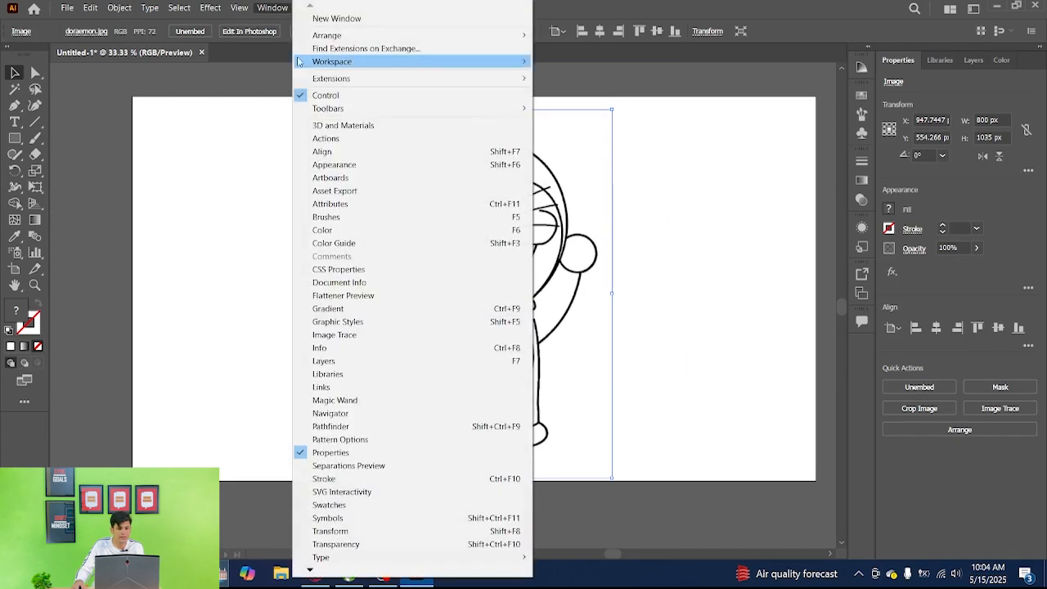
mouse_move(382, 68)
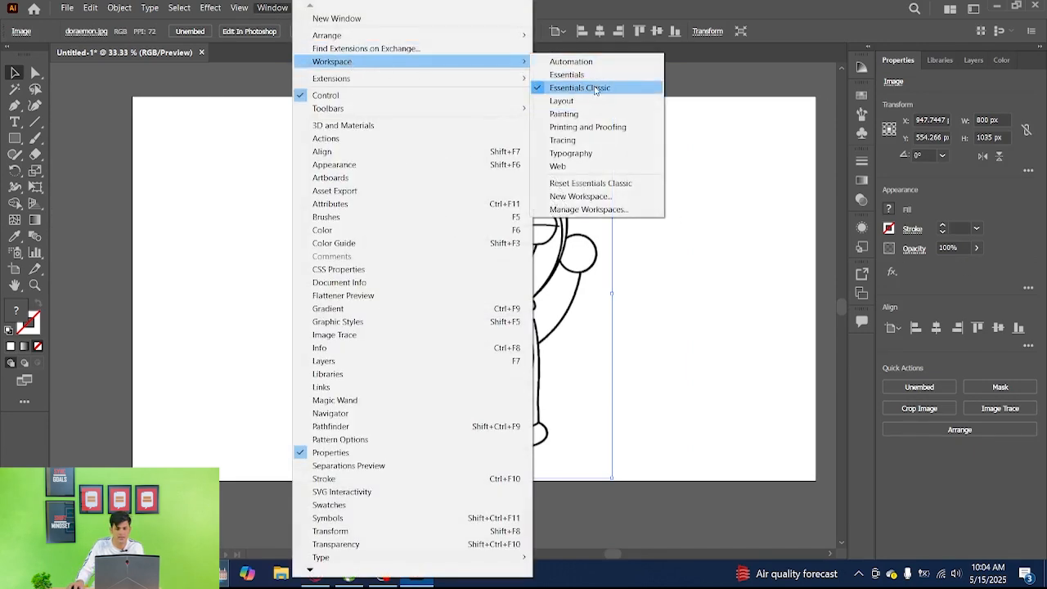
click(750, 148)
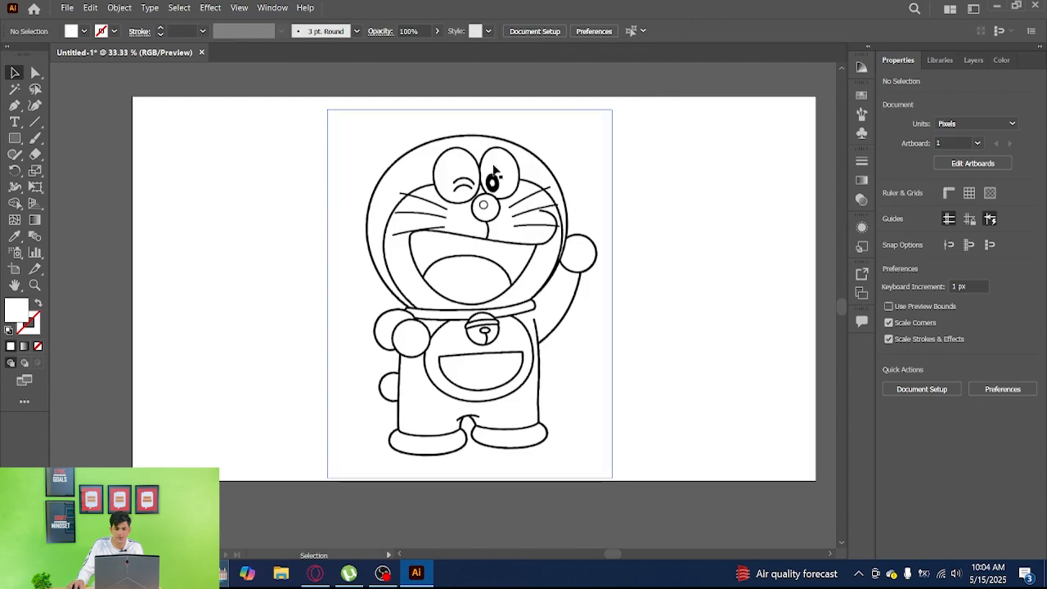
Move the Doraemon image to Y 540 px and run Image Trace on it with the default preset
drag(484, 203, 485, 199)
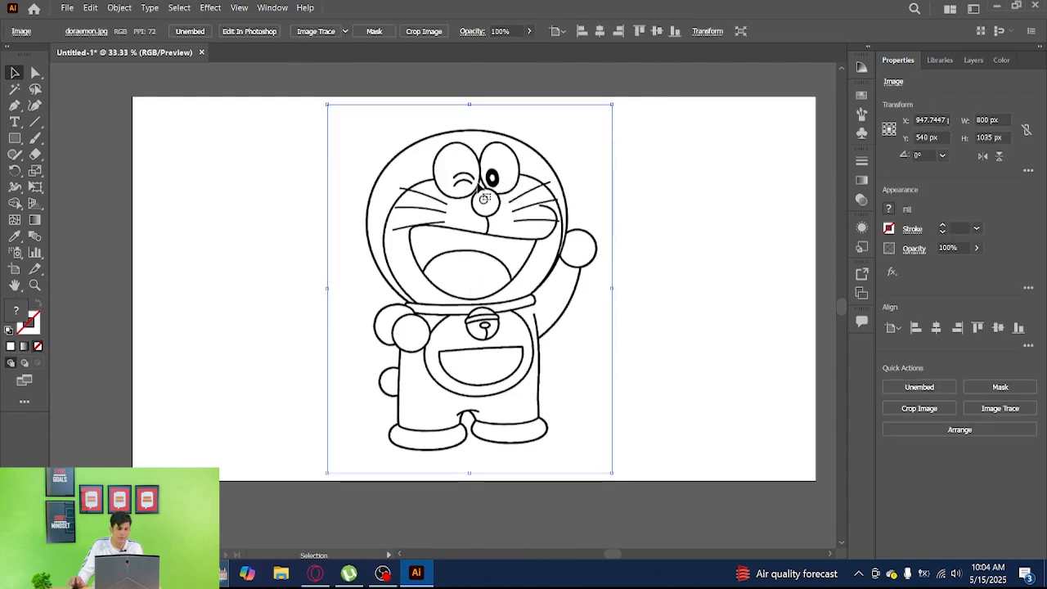
click(319, 31)
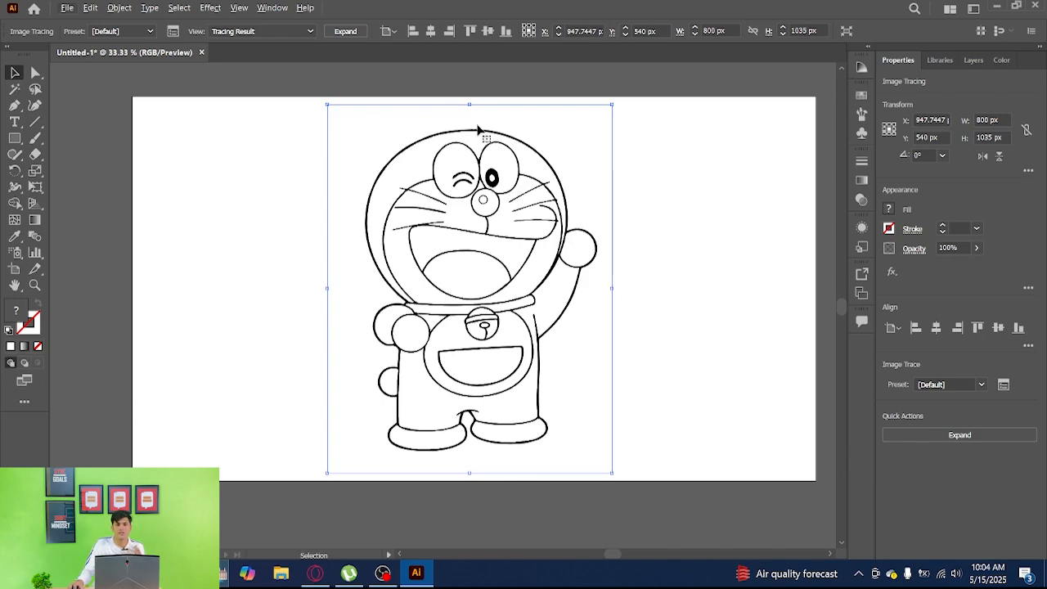
Examine the traced Doraemon's outlines up close around the eyes, nose and face
scroll(479, 144, up, 6)
scroll(480, 144, up, 3)
key(space)
drag(488, 237, 483, 139)
drag(536, 340, 498, 185)
drag(822, 350, 606, 244)
scroll(606, 244, down, 6)
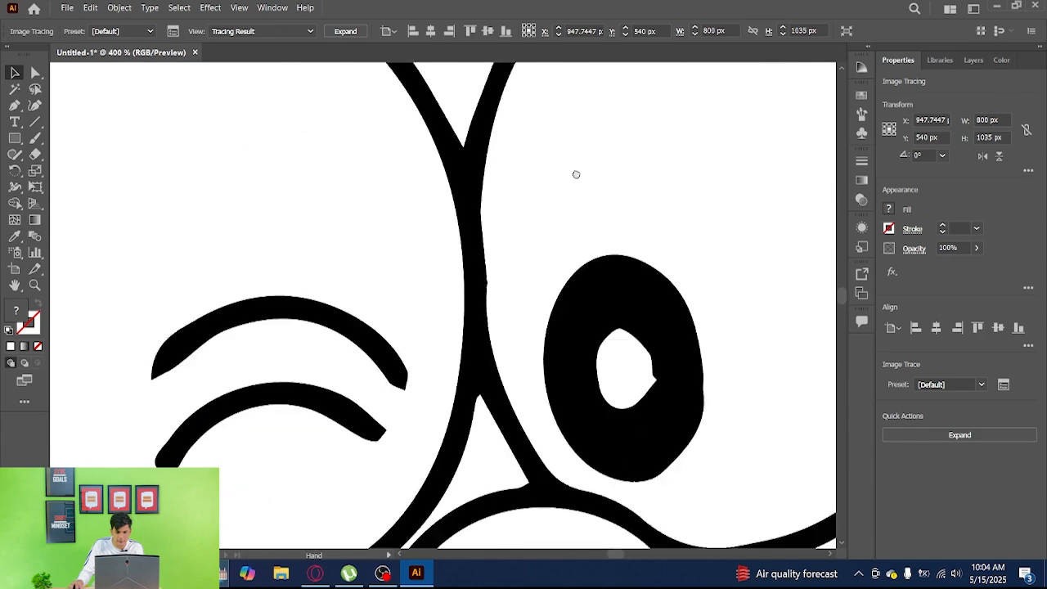
scroll(530, 209, down, 4)
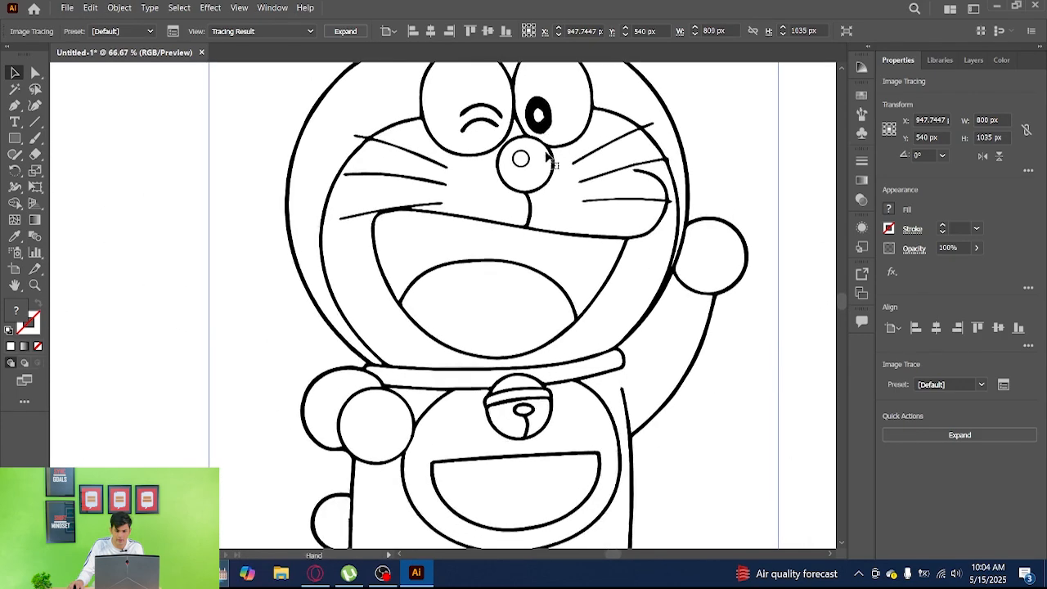
key(space)
drag(596, 193, 587, 213)
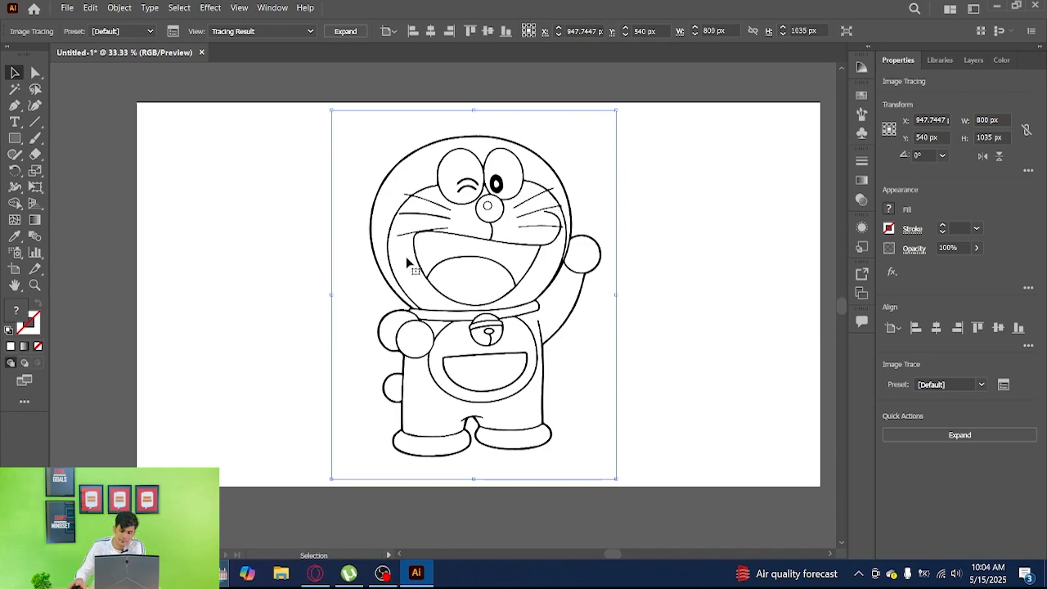
Switch to the browser's image search, preview the Friendly Doraemon coloring page, and check the image size filter options
click(317, 574)
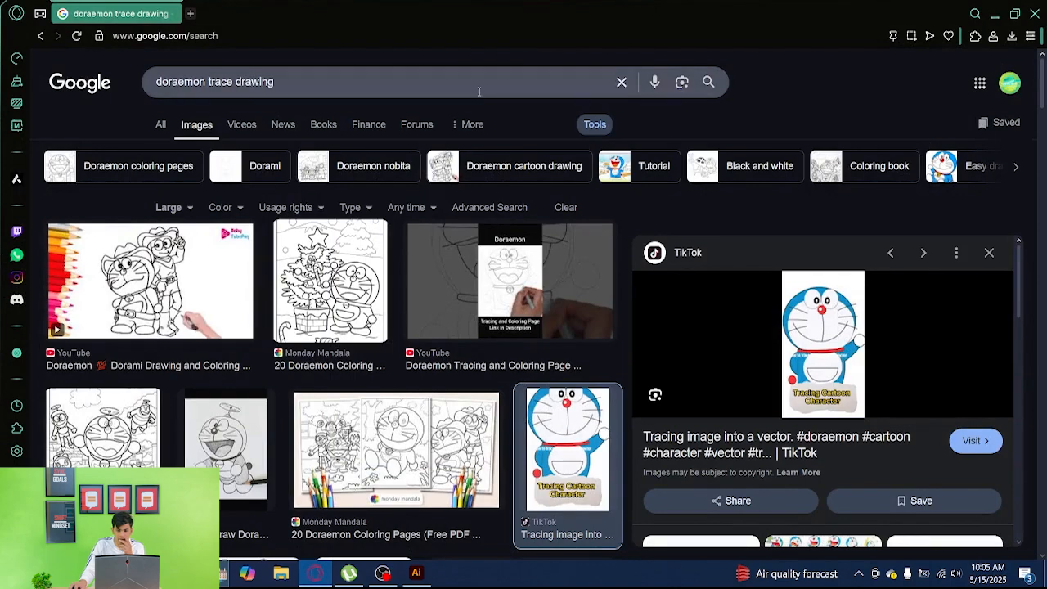
scroll(360, 327, down, 3)
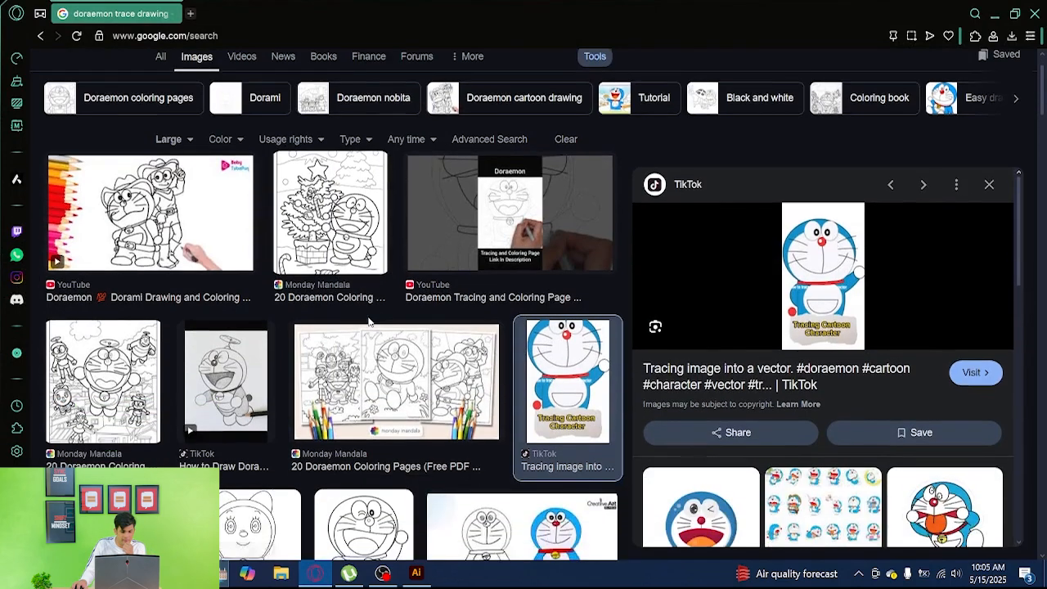
click(382, 413)
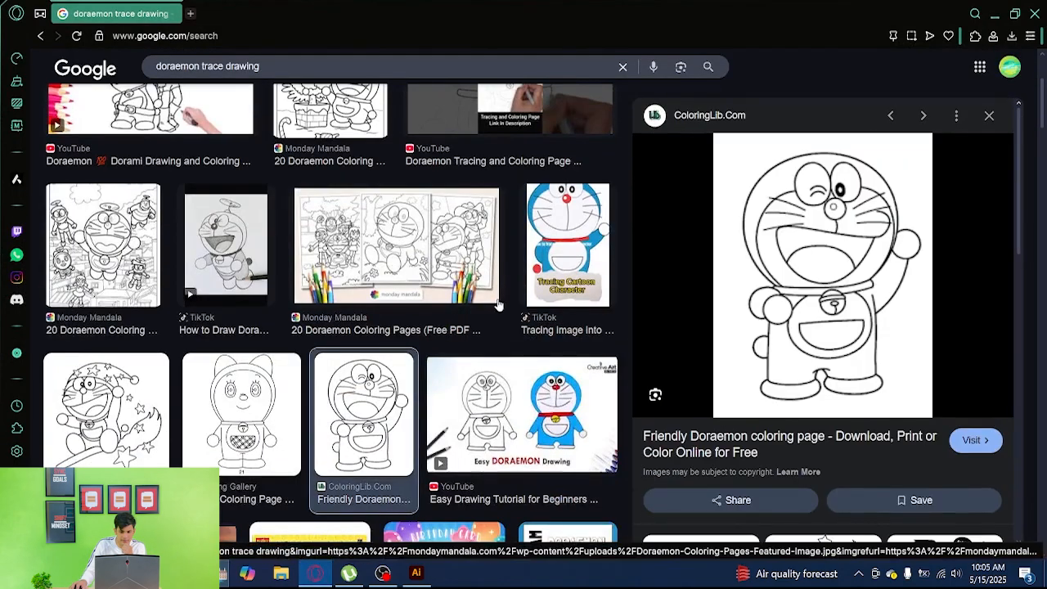
scroll(395, 395, up, 3)
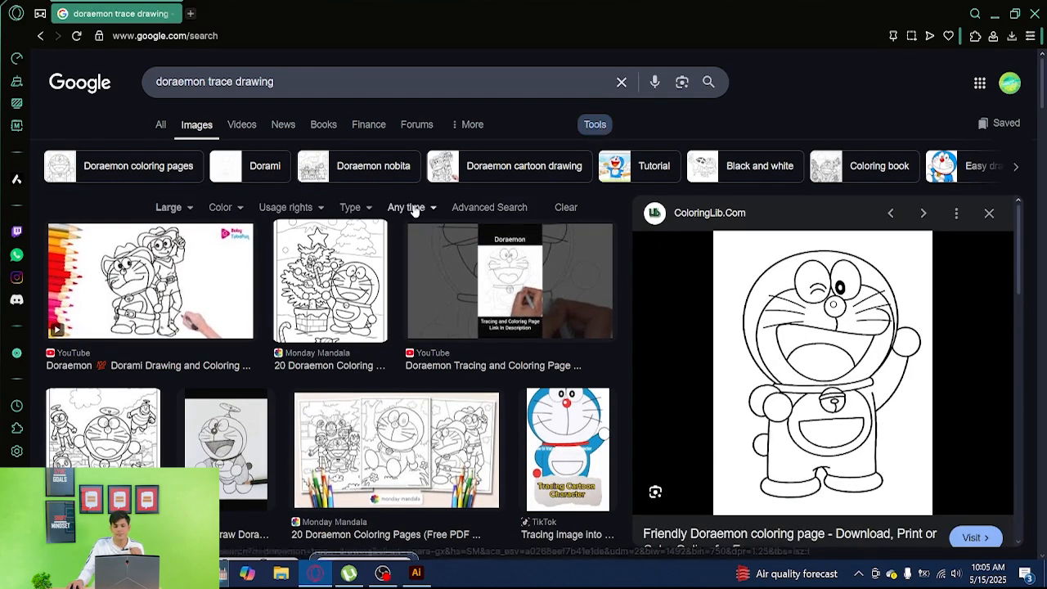
click(188, 209)
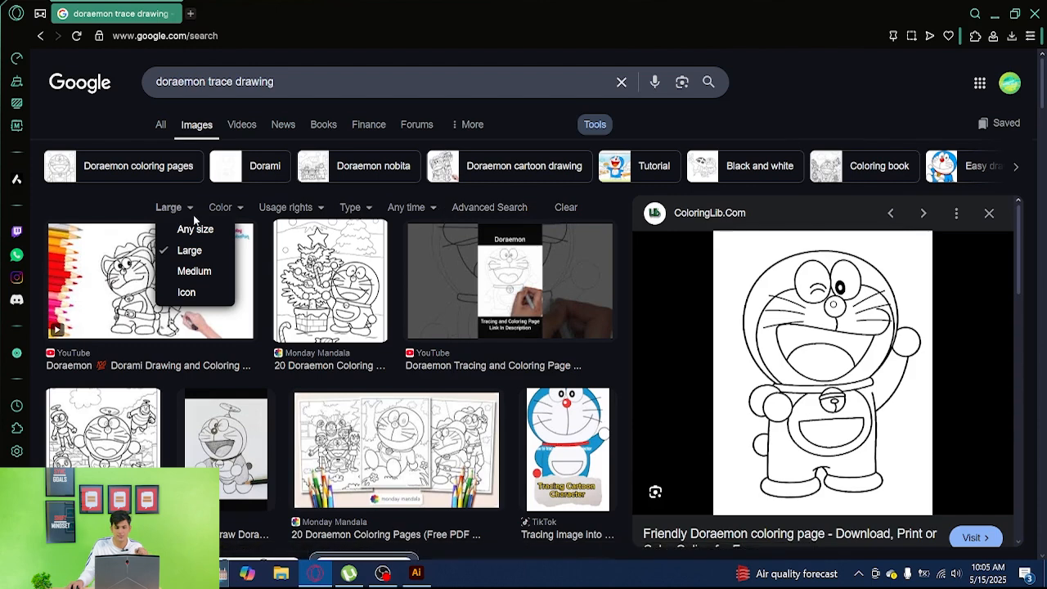
click(540, 119)
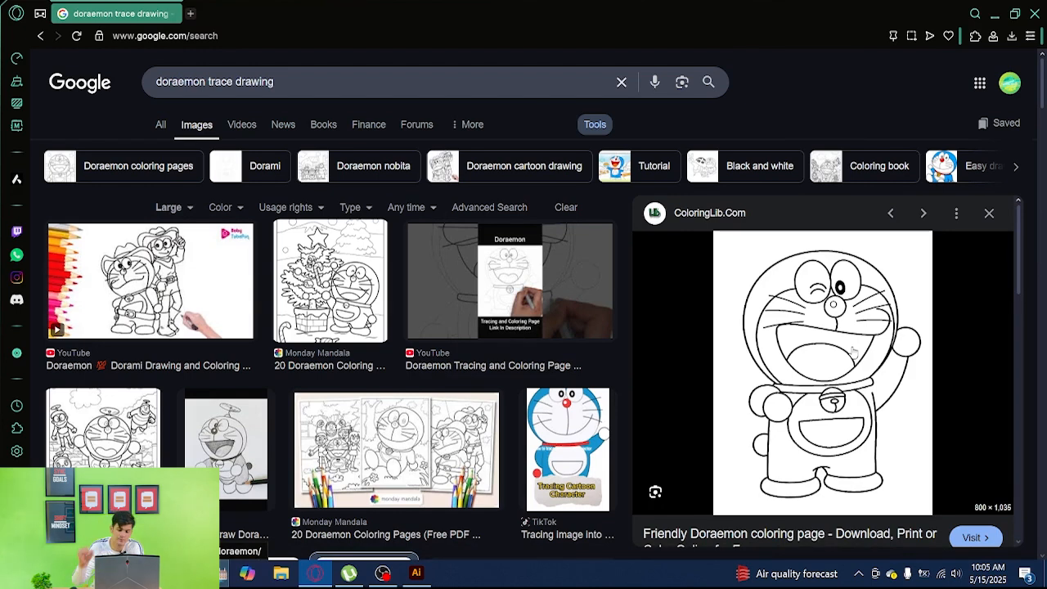
Try to replace the Doraemon image search with "flower trace drawing" while the Large size filter is active
double_click(512, 83)
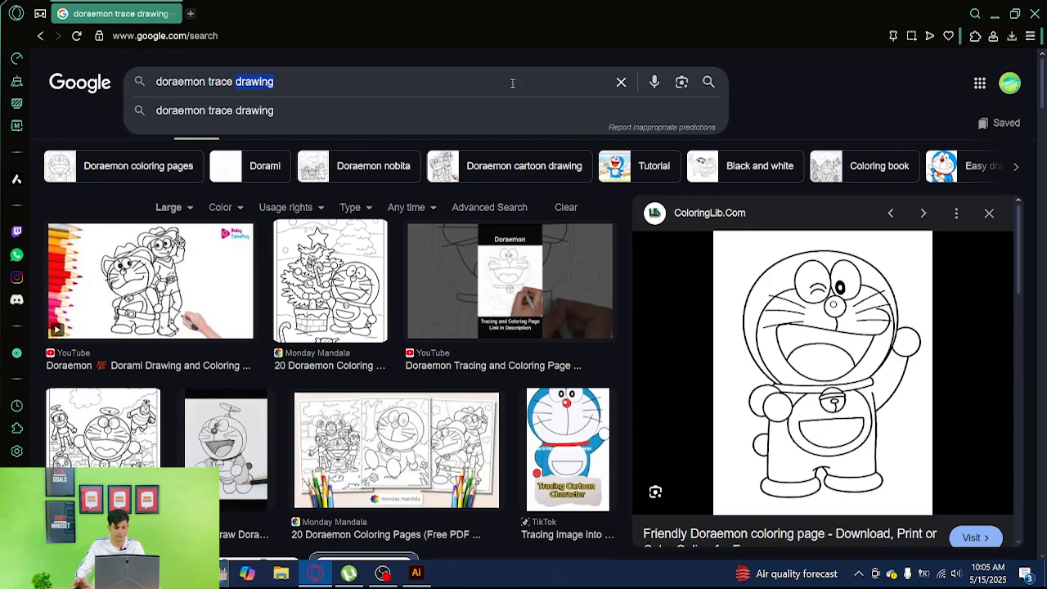
key(ctrl+a)
text(gfl)
key(BackSpace)
key(BackSpace)
key(BackSpace)
text(flower)
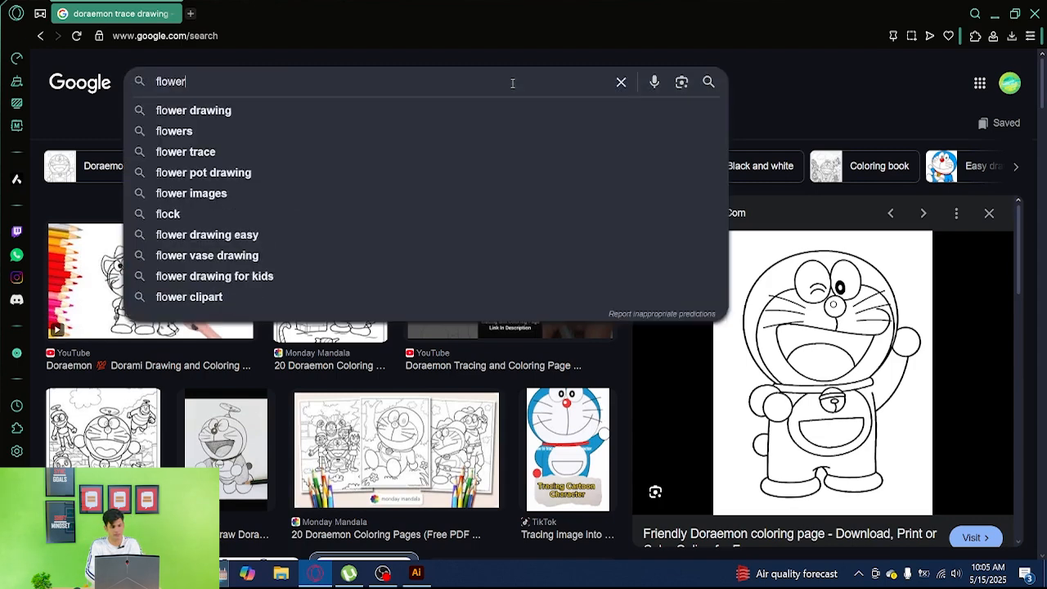
text( image)
key(BackSpace)
key(BackSpace)
key(BackSpace)
key(BackSpace)
key(BackSpace)
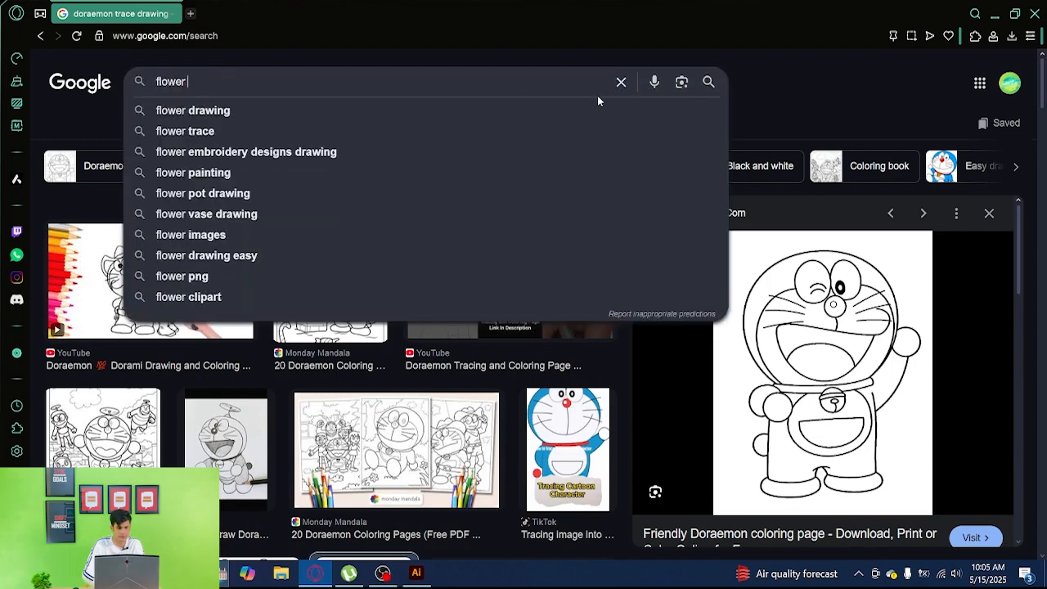
text(trace dra)
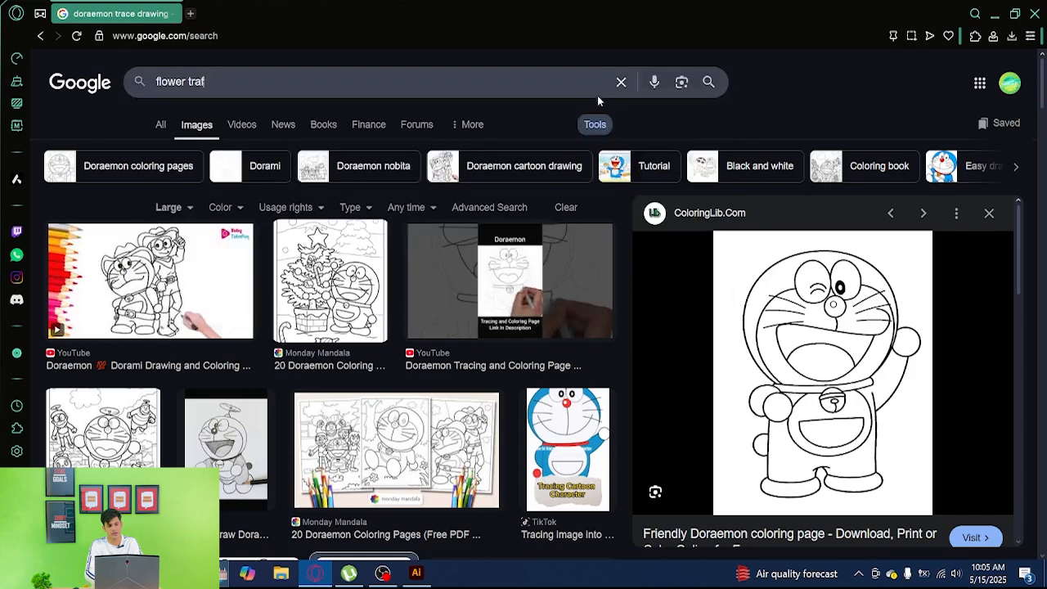
text(wing)
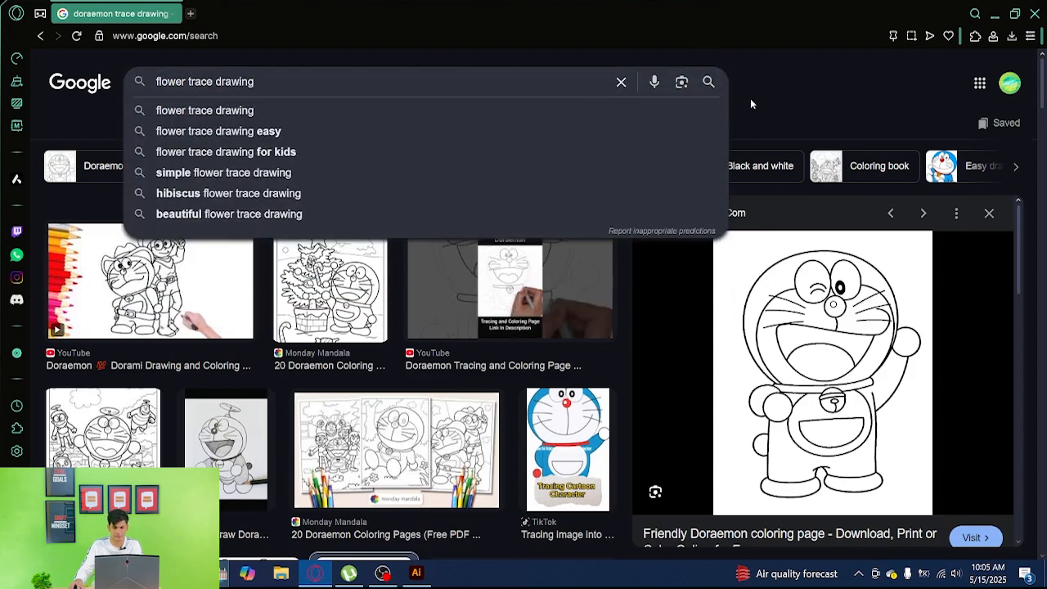
key(Return)
Set the image size filter to Any size and search images for "flower trace drawing"
click(180, 207)
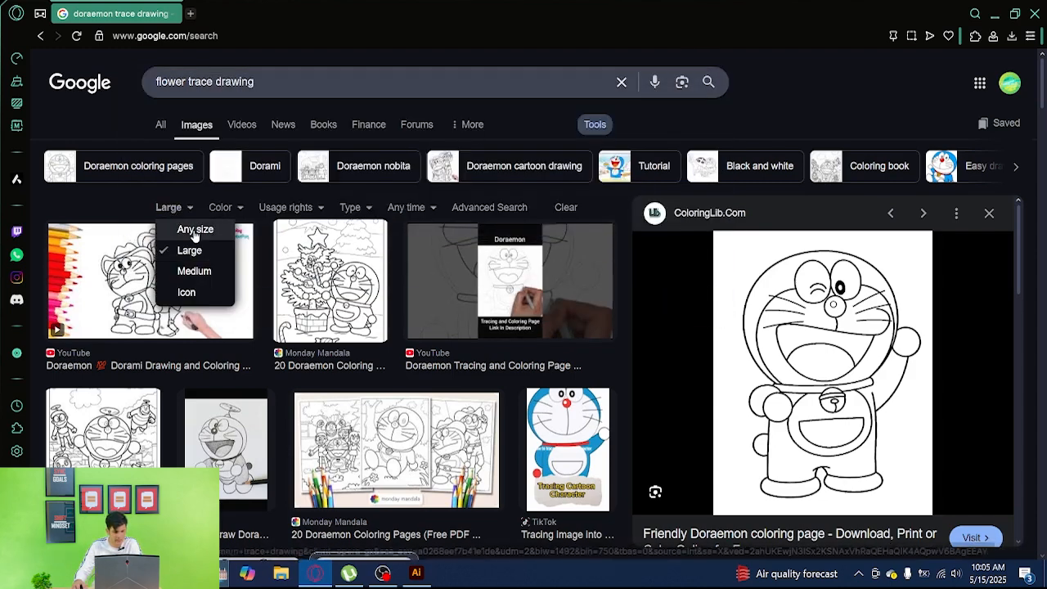
click(204, 229)
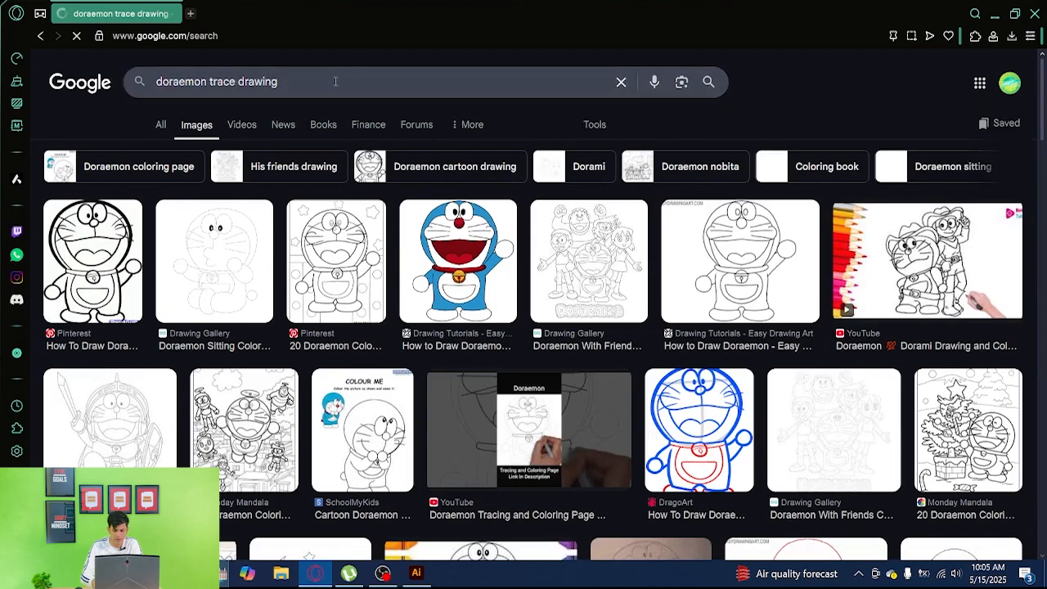
click(336, 81)
text(flower tra)
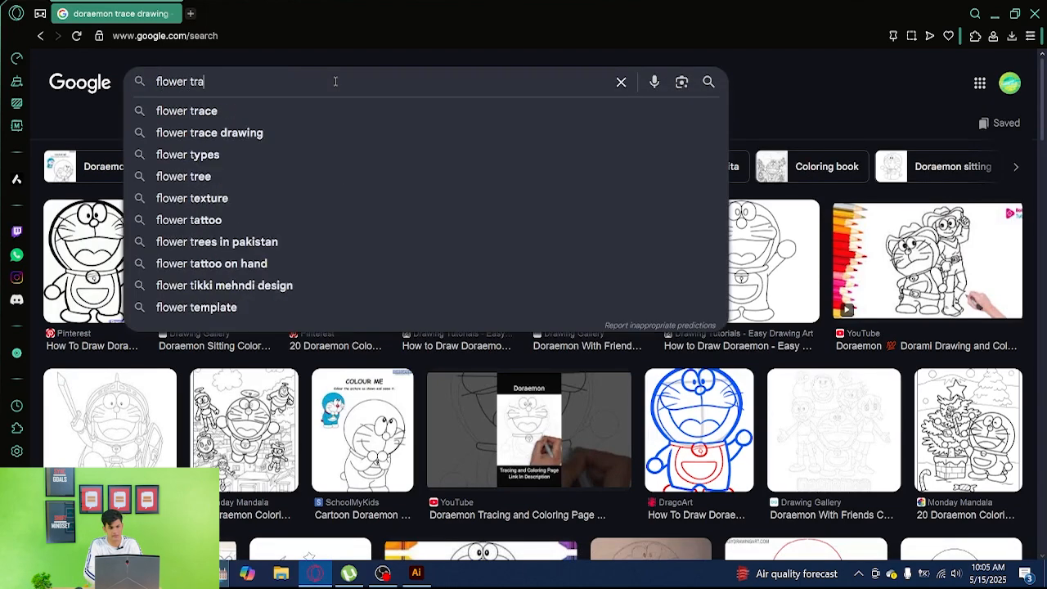
text(ce drawing)
key(Return)
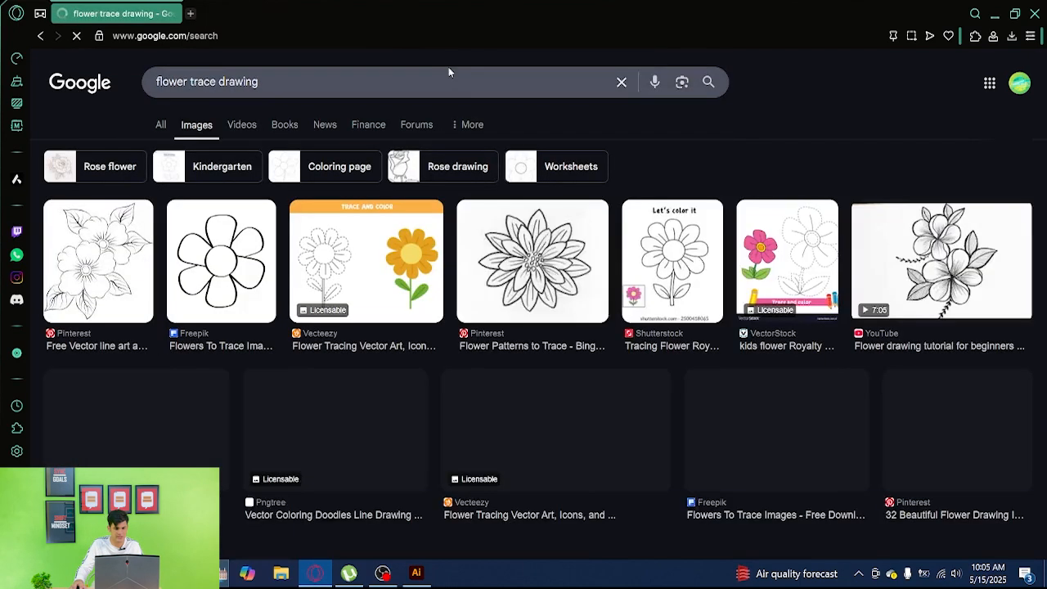
Browse the flower drawing results, previewing the Dreamstime mandala flower and the Pinterest "free drawing patterns to trace" image
scroll(818, 327, down, 3)
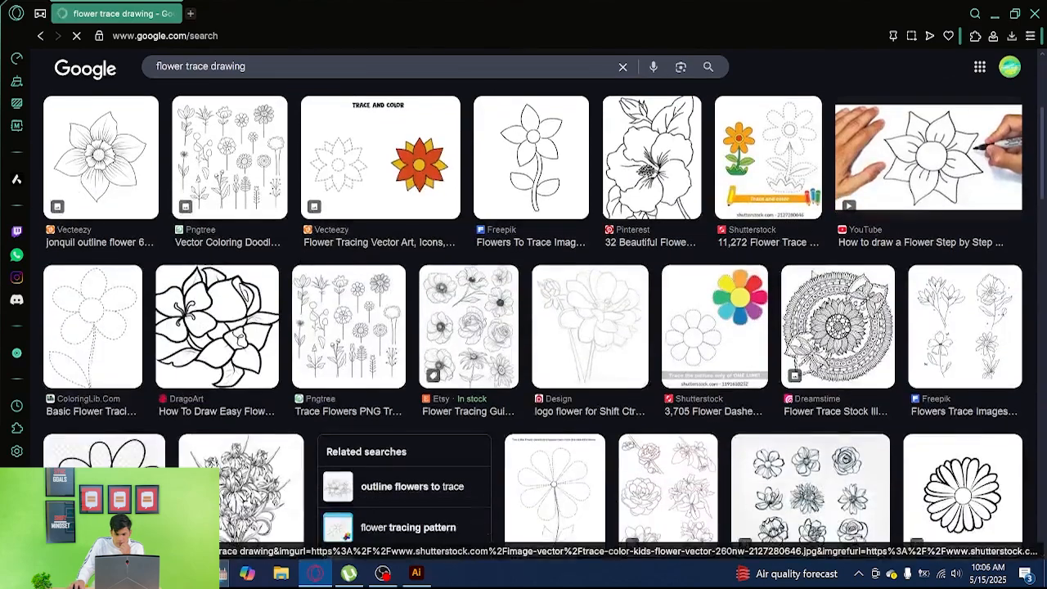
click(781, 284)
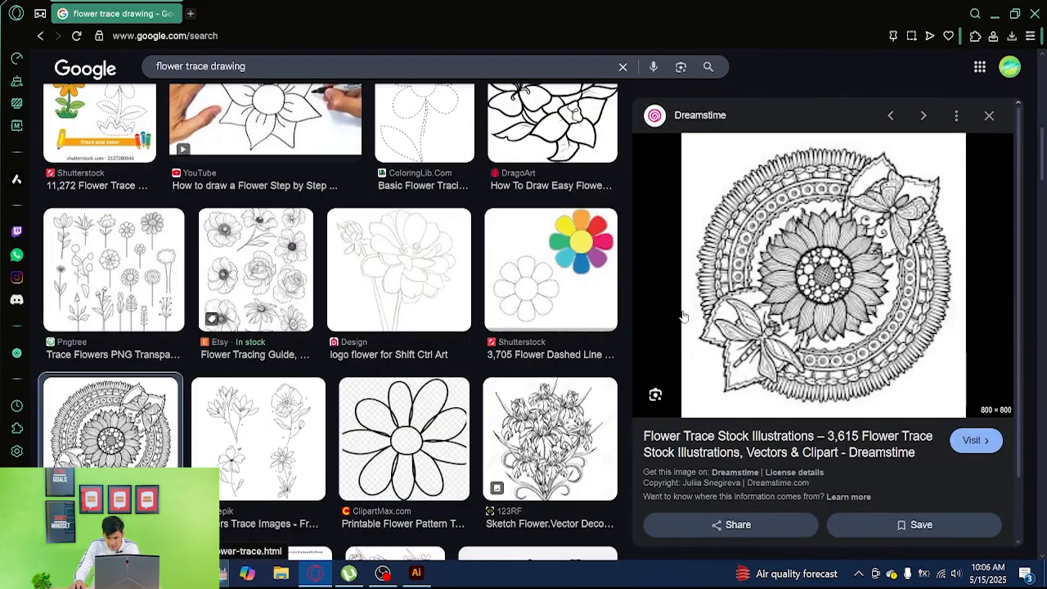
scroll(840, 234, down, 3)
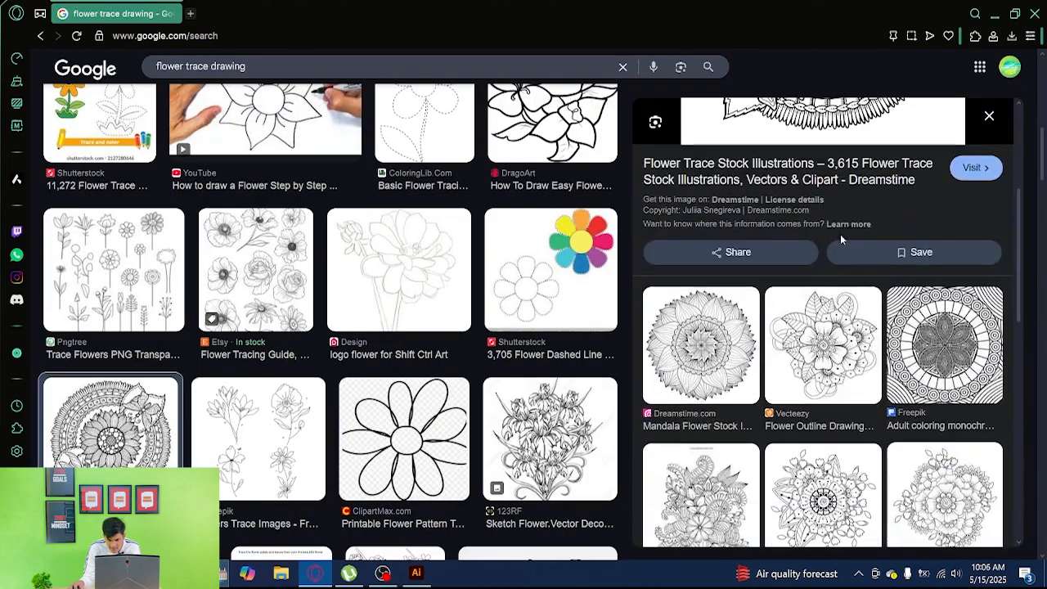
scroll(443, 274, down, 3)
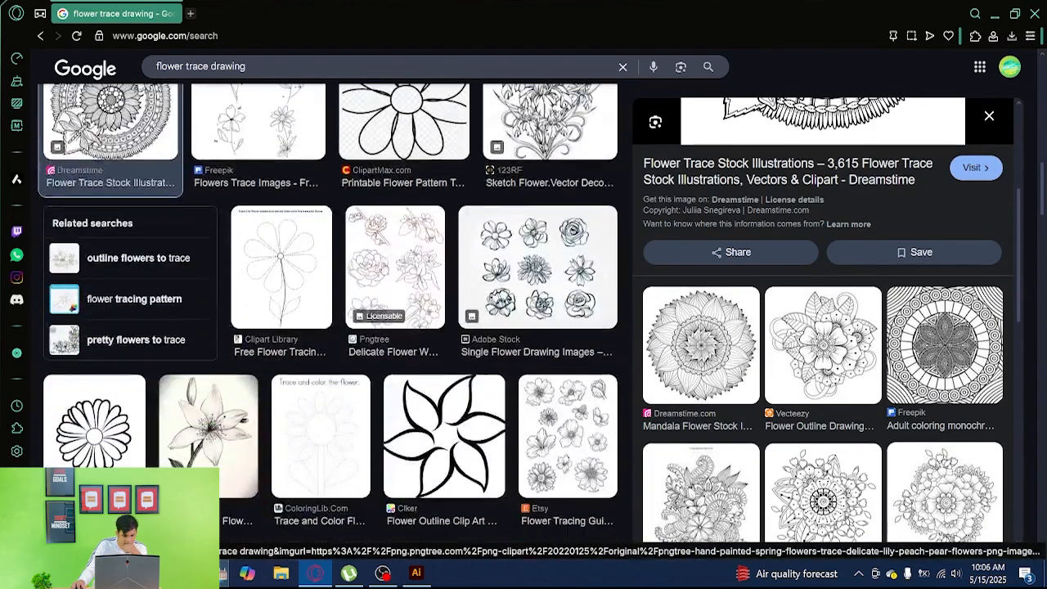
scroll(431, 283, down, 6)
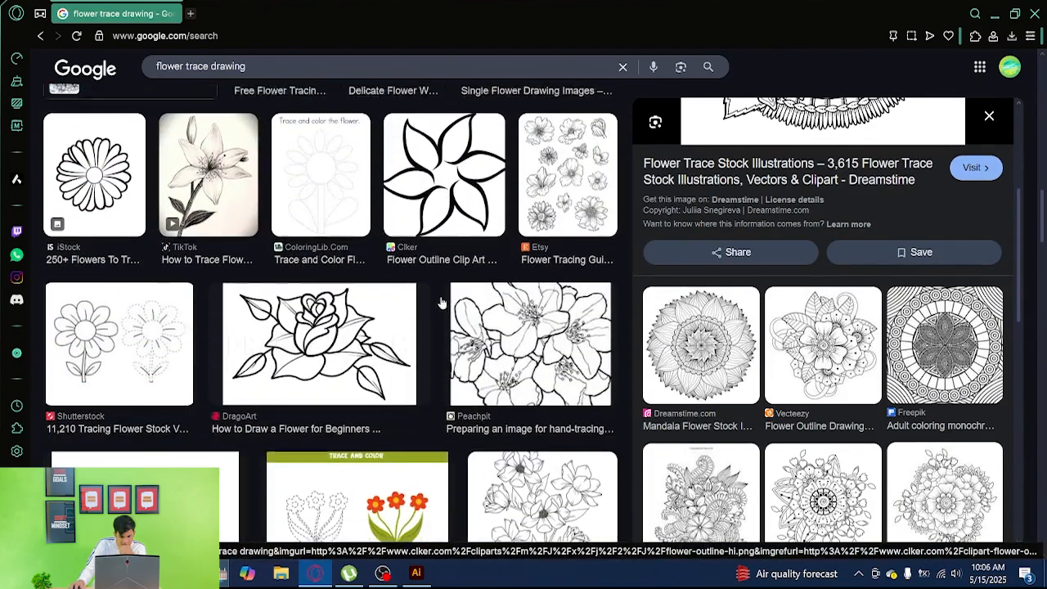
scroll(393, 298, down, 1)
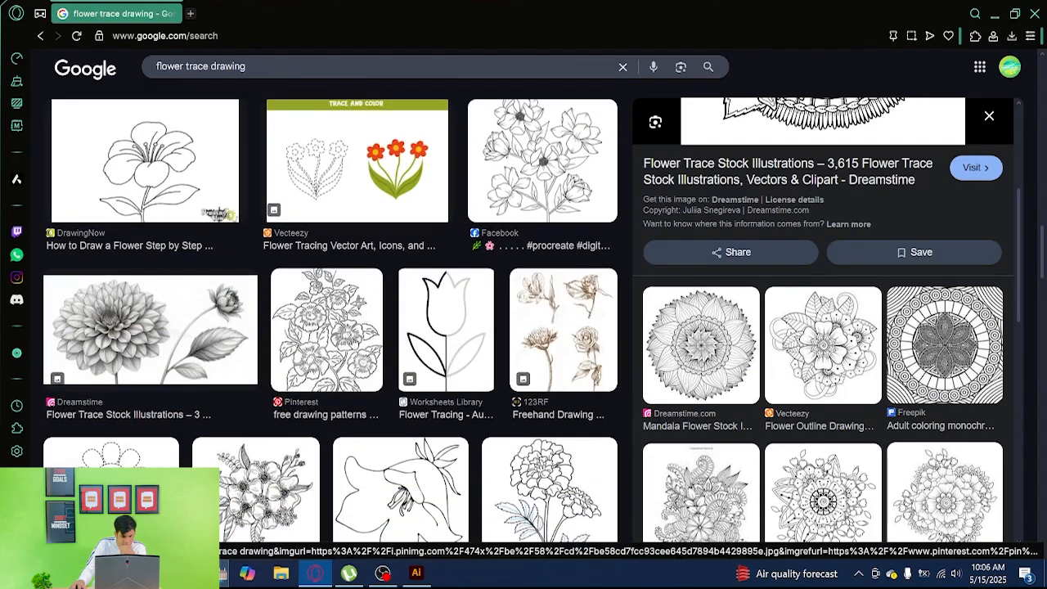
click(354, 337)
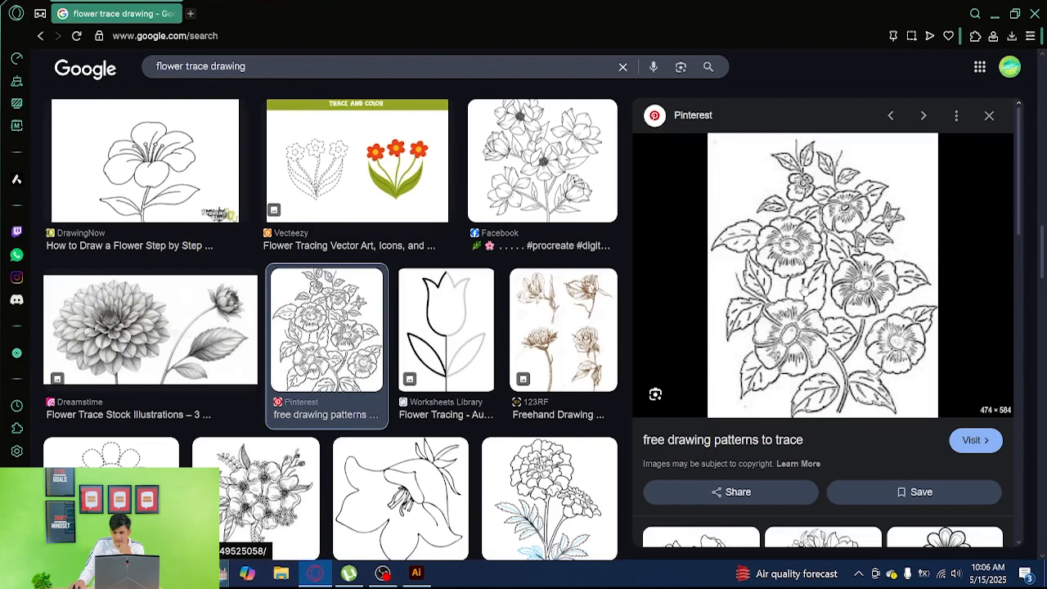
Open the Pinterest flower drawing in its own tab and save it to Downloads as "flower image low quality"
right_click(806, 286)
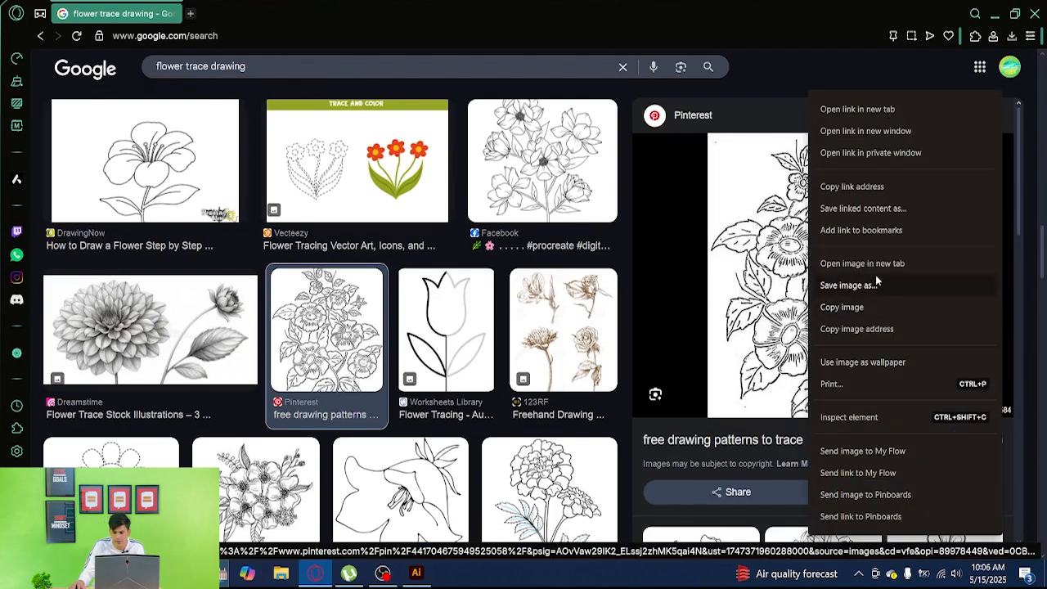
click(862, 263)
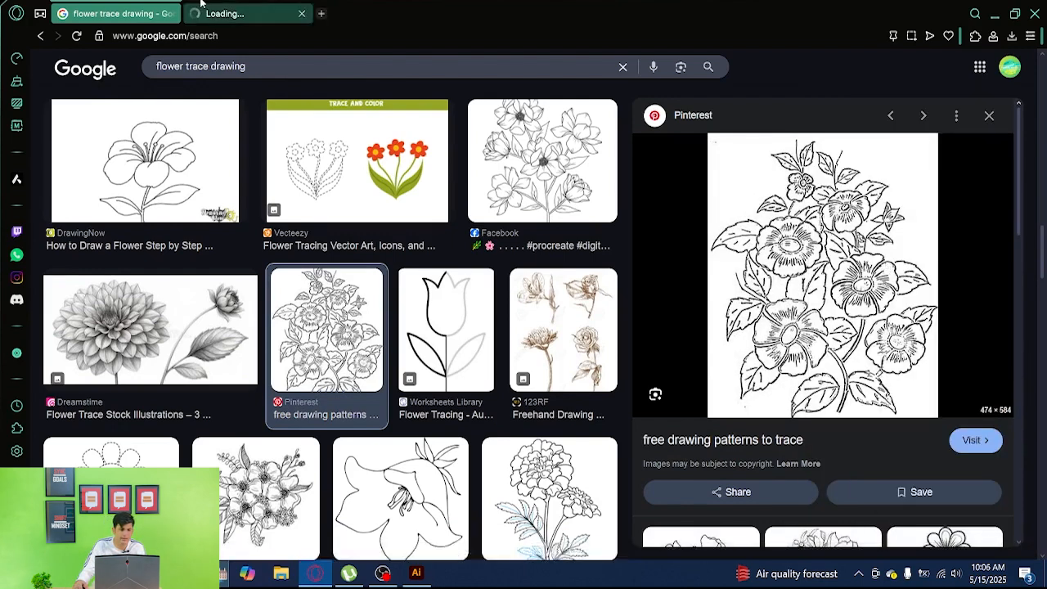
click(253, 13)
right_click(565, 191)
click(634, 229)
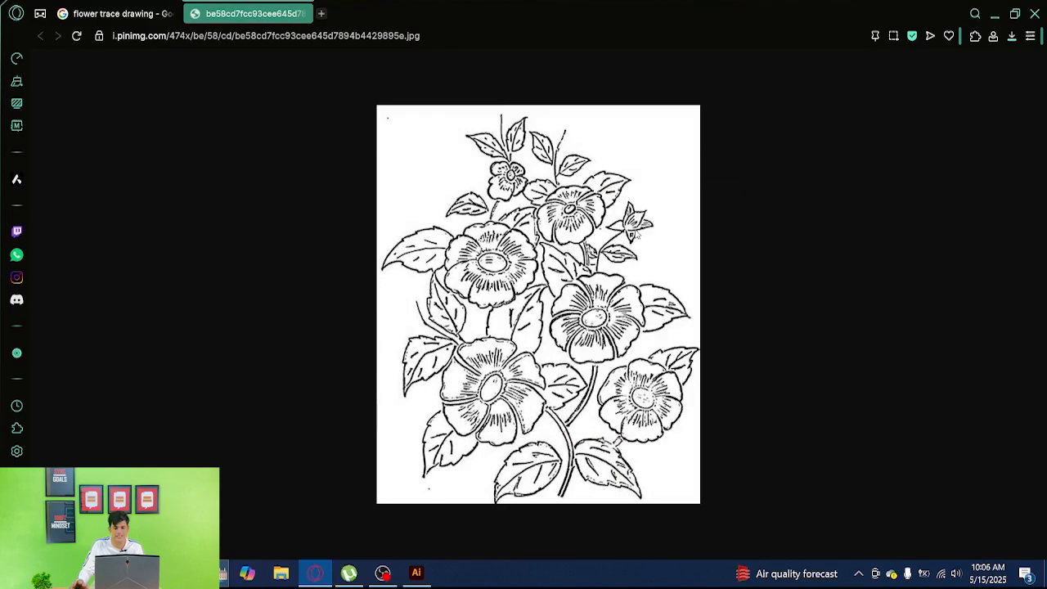
text(flower )
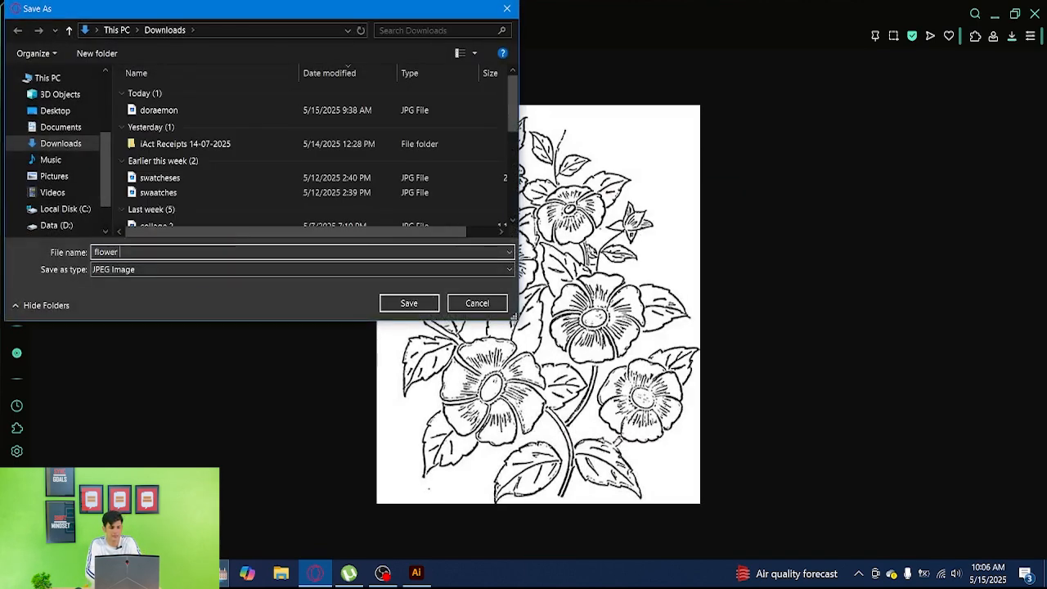
text(image low qualit)
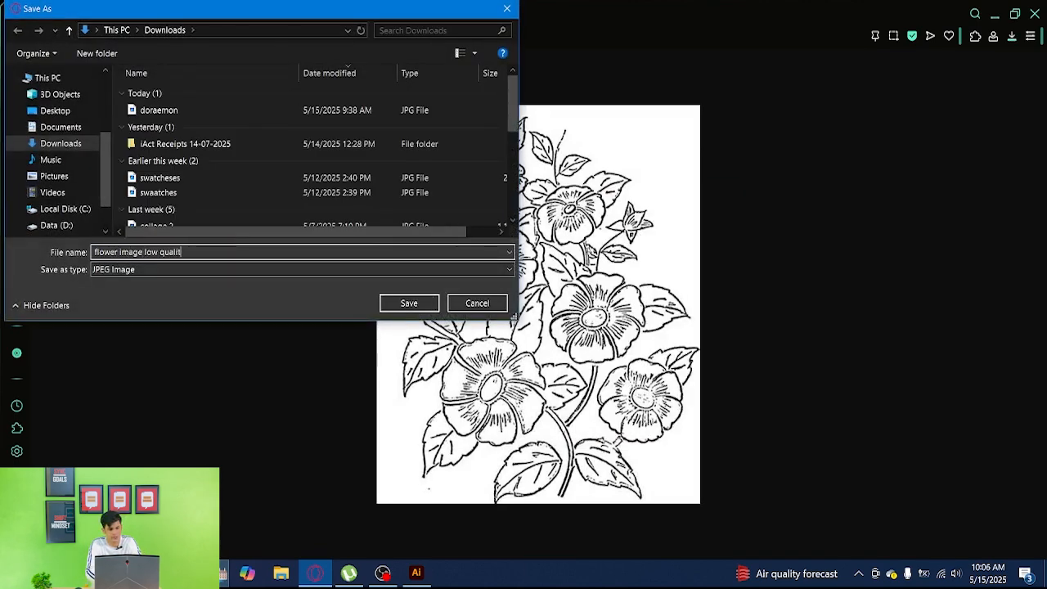
text(y)
key(Return)
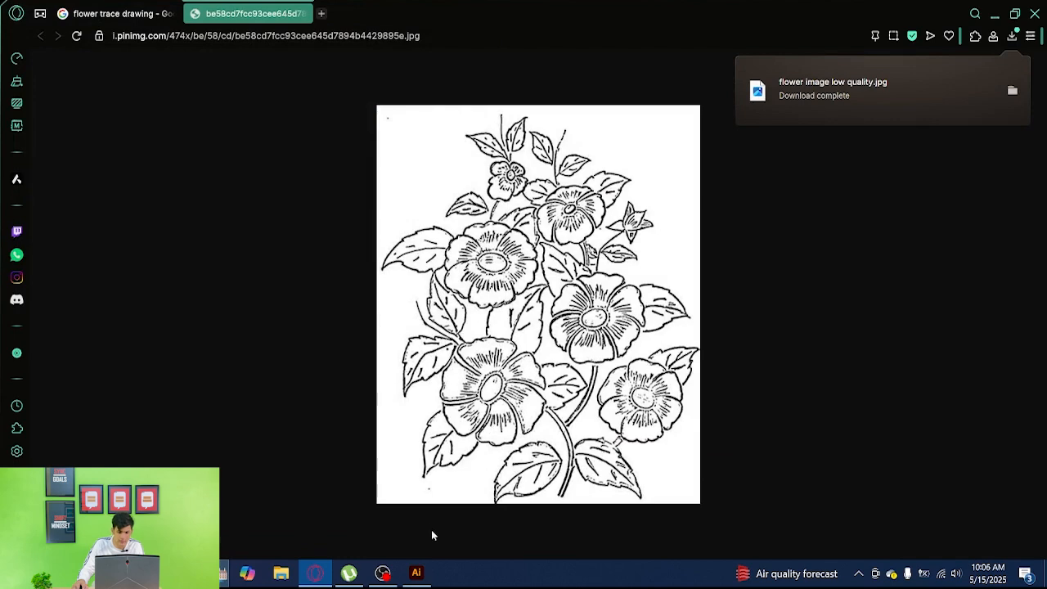
Switch to Illustrator, move the Doraemon tracing mostly off the artboard's left side, and deselect it
click(417, 573)
click(661, 319)
mouse_move(507, 289)
mouse_down()
mouse_move(102, 286)
mouse_move(97, 270)
mouse_move(25, 282)
mouse_up()
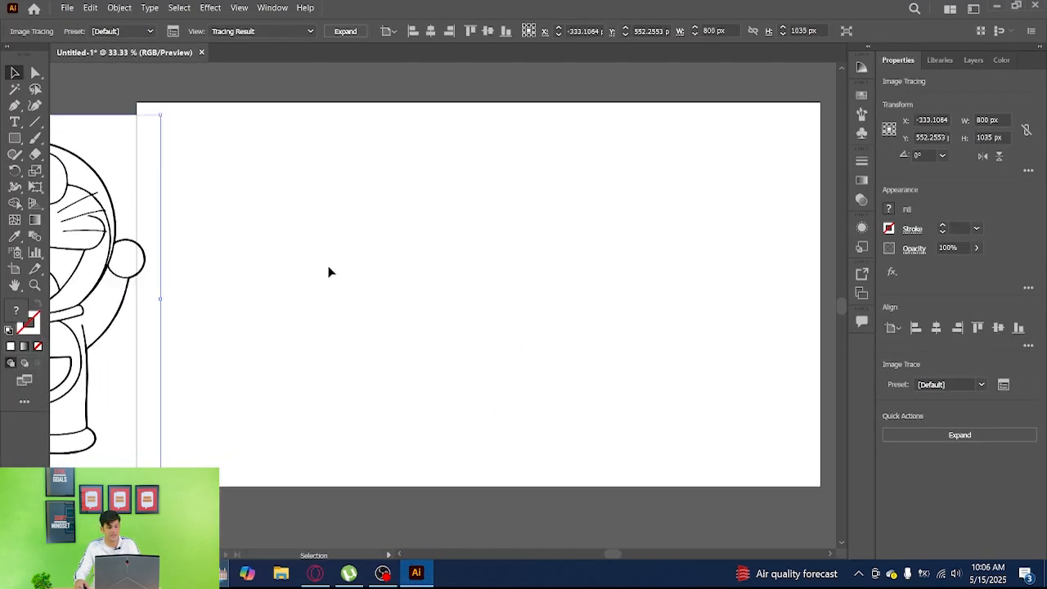
key(ctrl+shift+a)
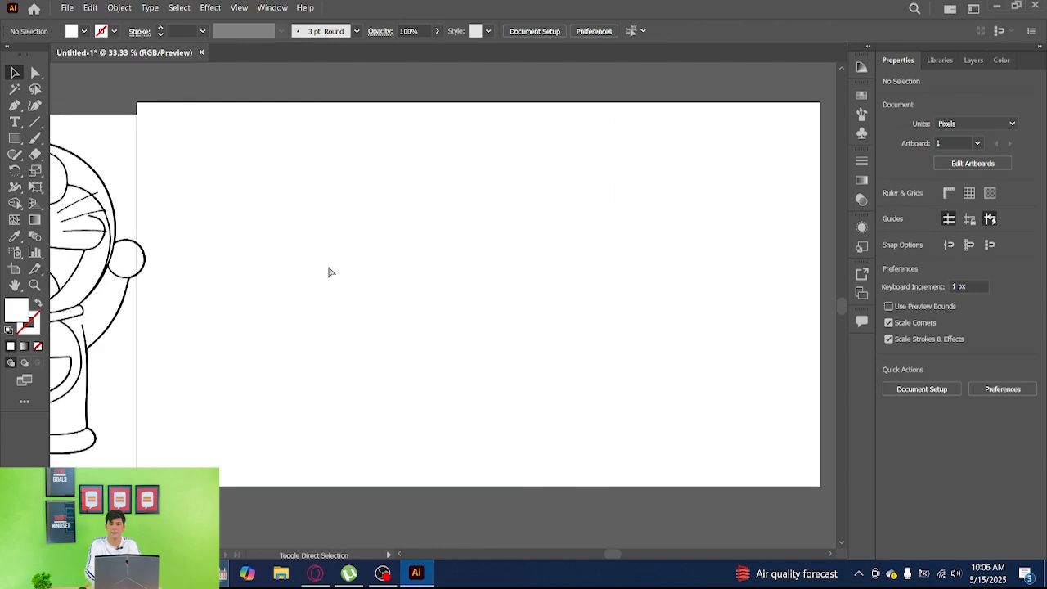
Place the "flower image low quality" file on the artboard at its original size
key(ctrl+shift+p)
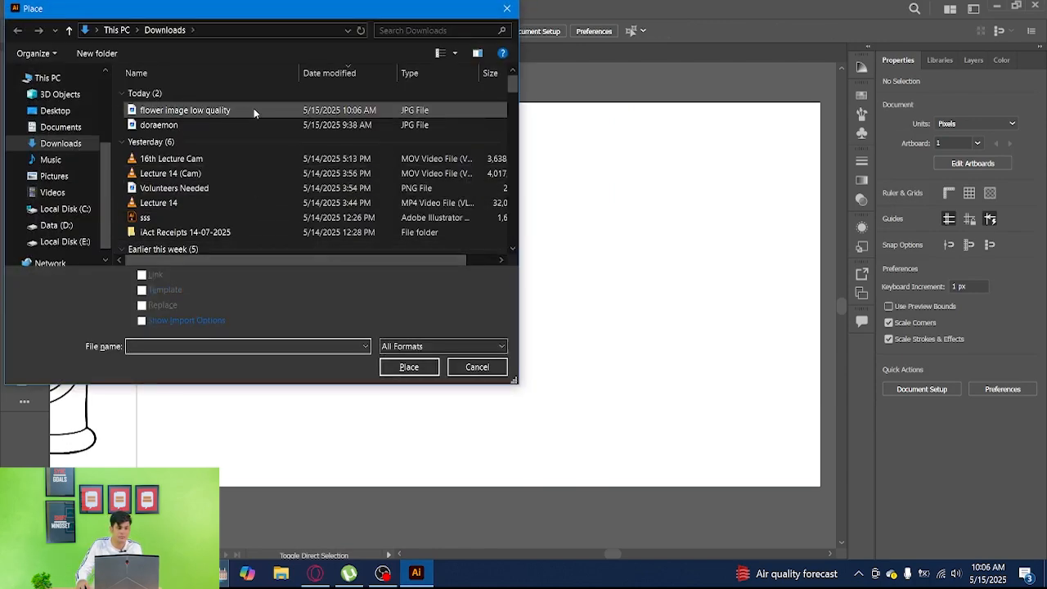
double_click(254, 110)
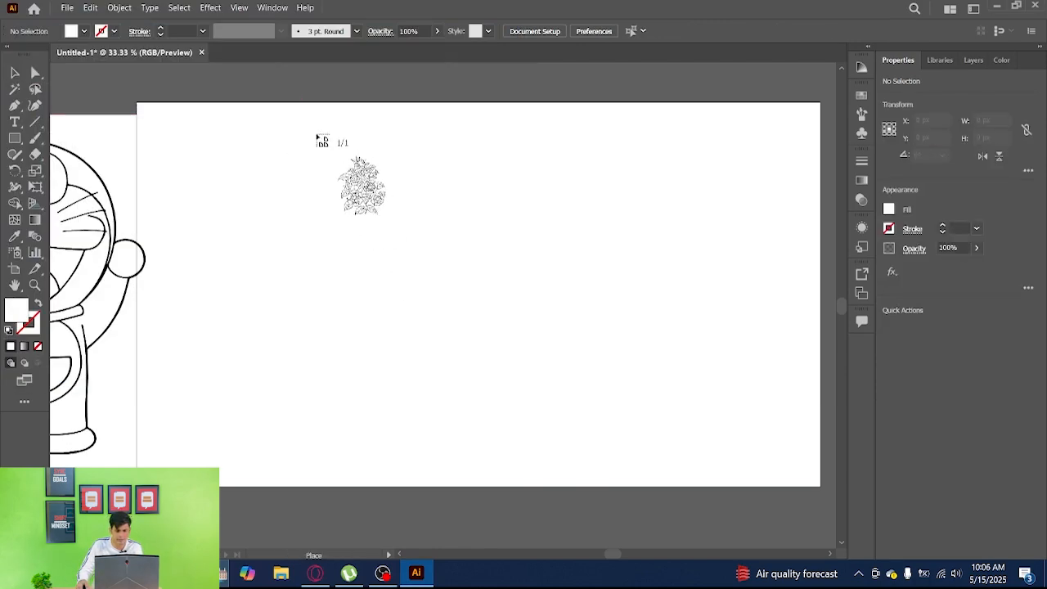
click(317, 135)
scroll(389, 213, up, 4)
drag(400, 202, 428, 188)
scroll(406, 195, down, 2)
scroll(422, 190, up, 1)
scroll(421, 187, down, 1)
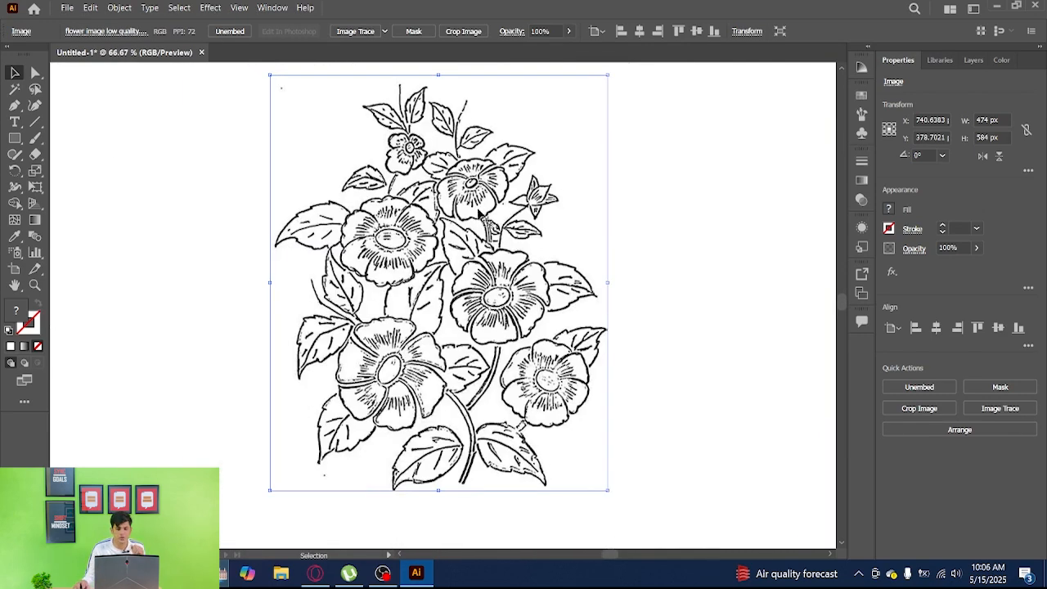
Trace the placed flower image with the default Image Trace preset, undo it for comparison, and apply it again
click(355, 32)
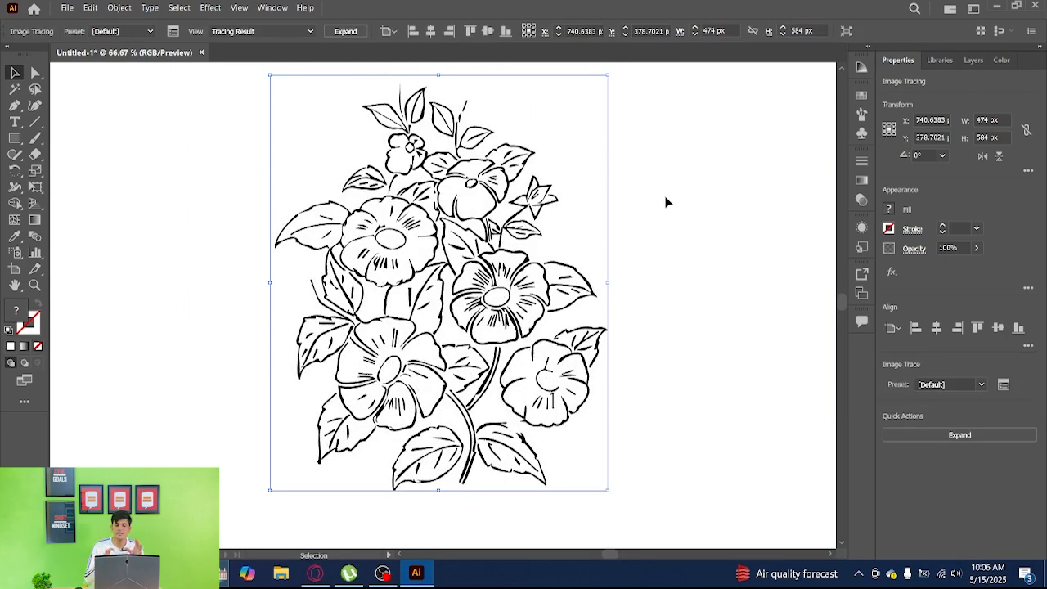
key(ctrl+z)
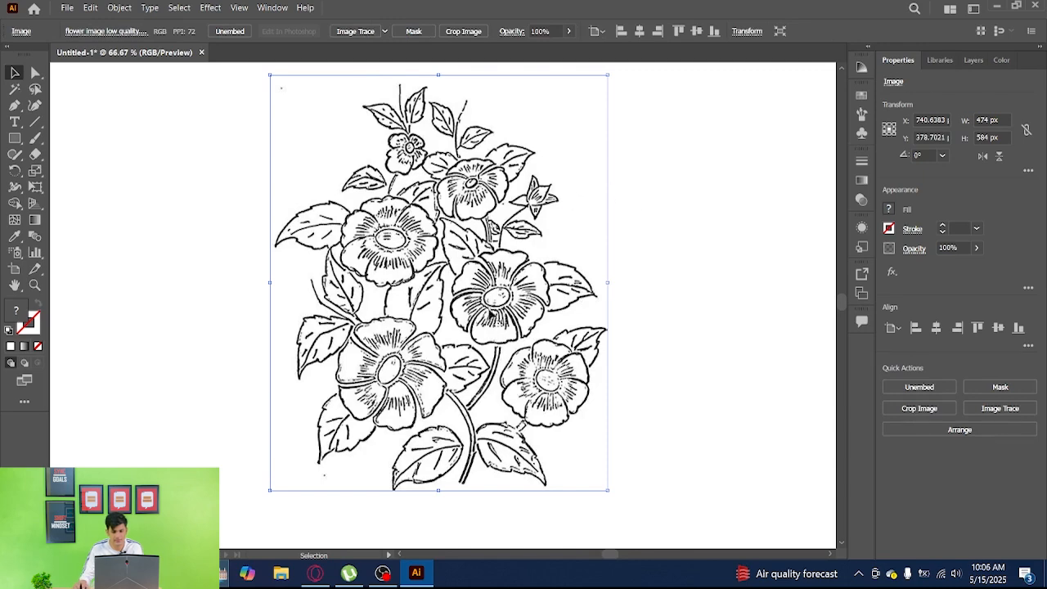
click(358, 34)
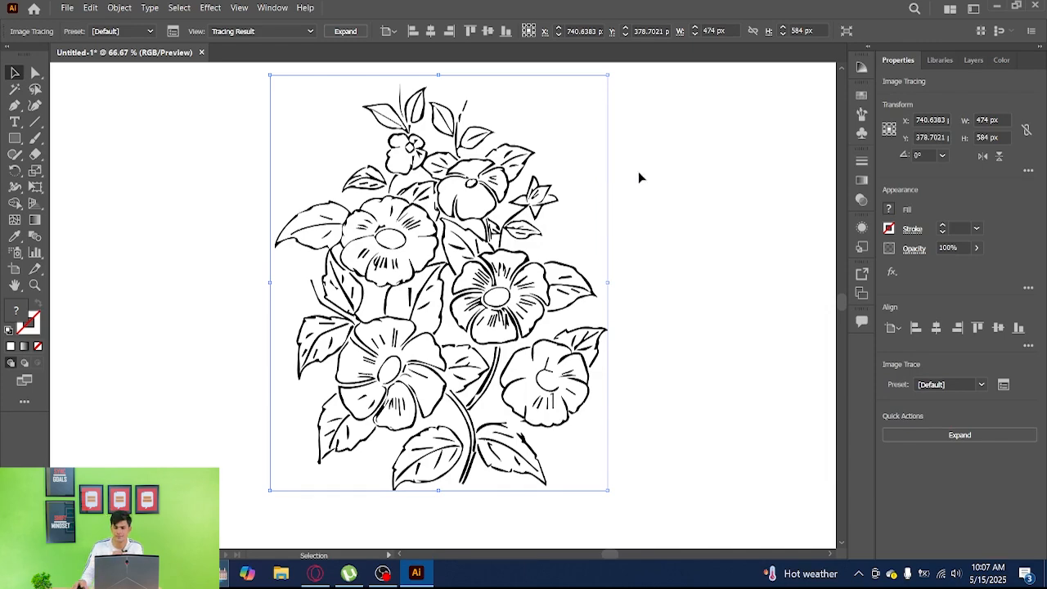
Open the Image Trace settings, set the flower tracing's threshold to 187, then close the settings and deselect the tracing
click(274, 8)
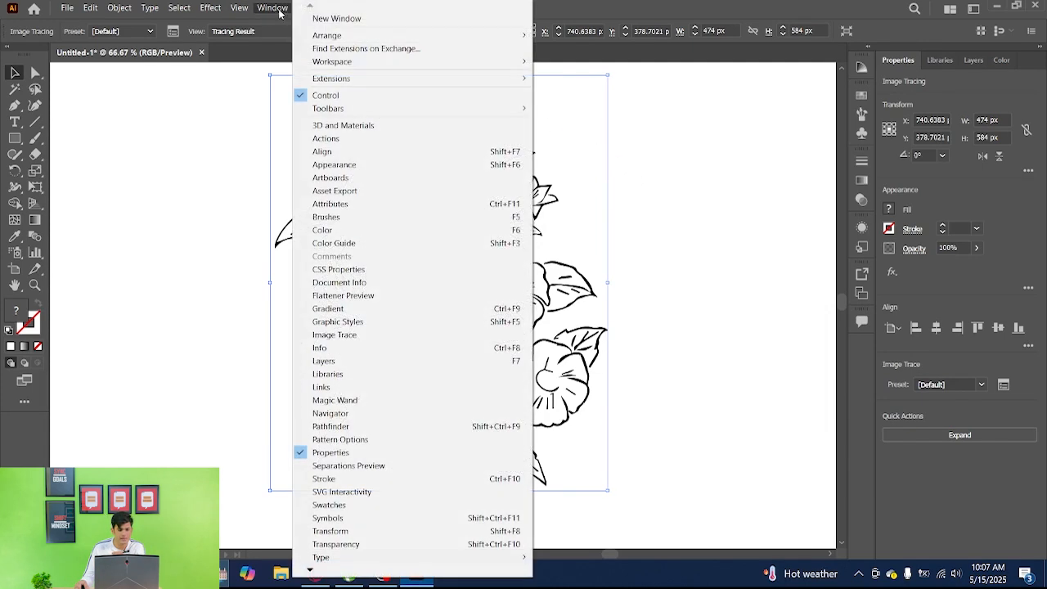
click(419, 335)
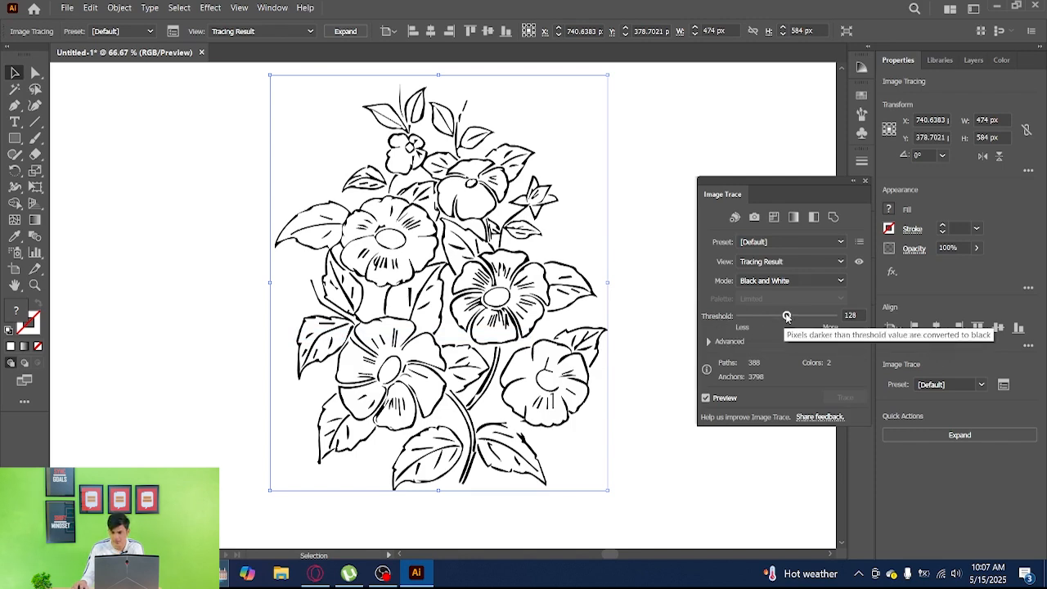
drag(786, 317, 826, 317)
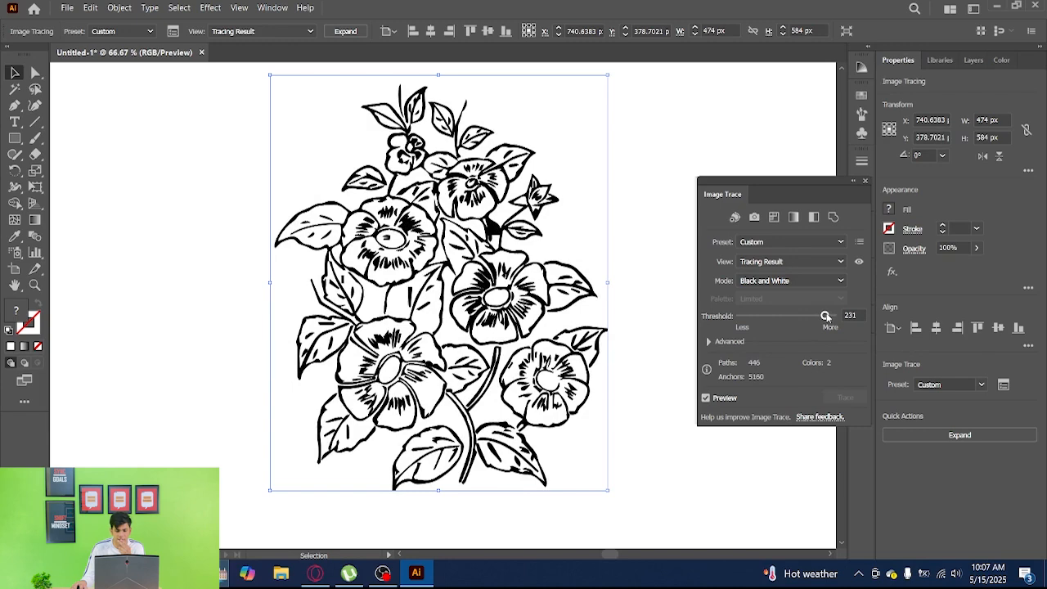
drag(826, 317, 811, 319)
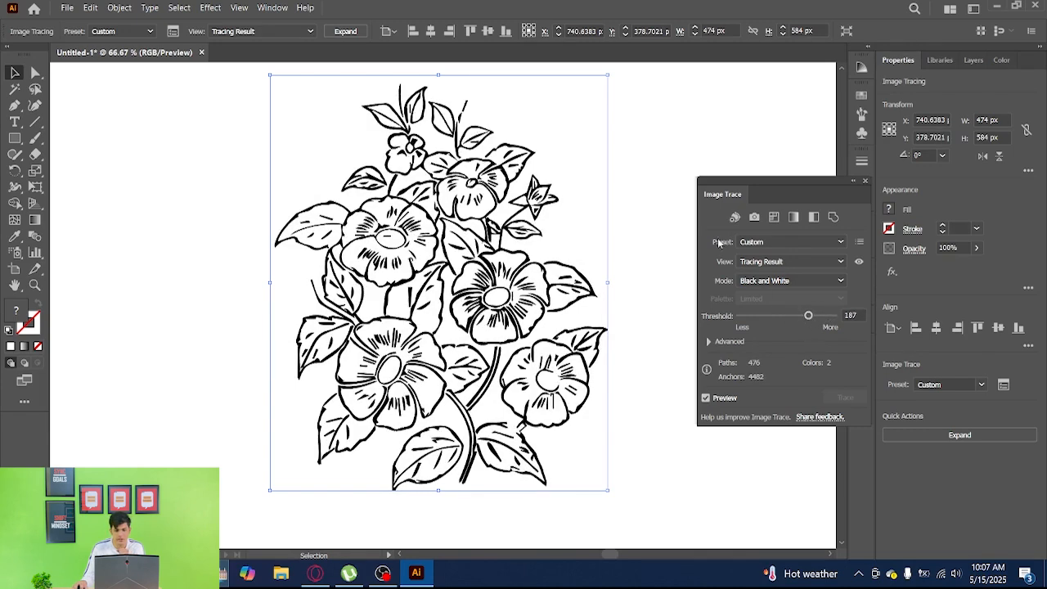
click(866, 181)
click(822, 184)
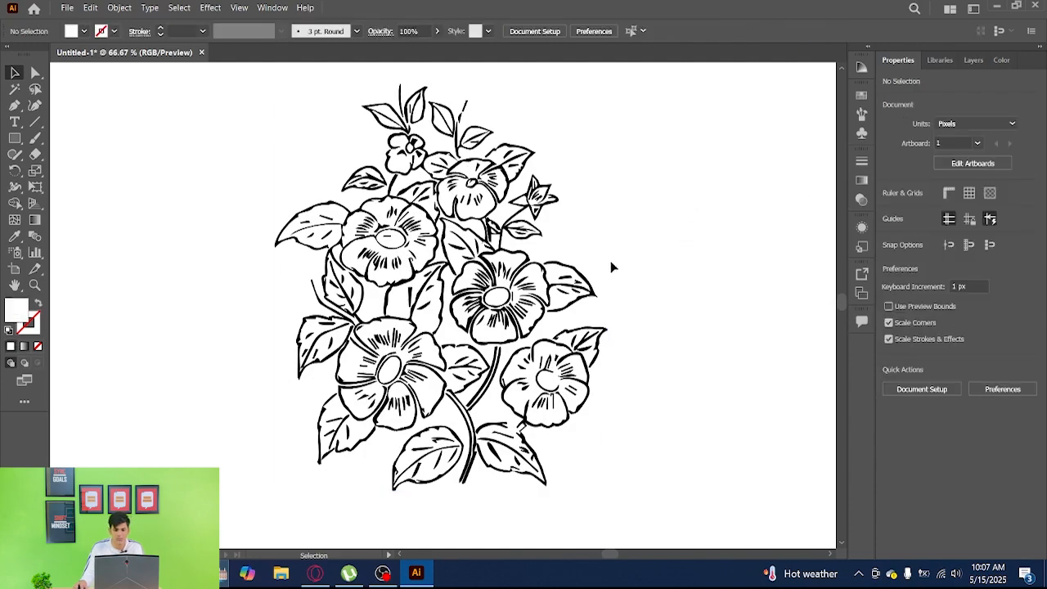
Inspect the flower tracing up close and delete it from the artboard
scroll(526, 280, up, 8)
scroll(478, 290, down, 9)
scroll(514, 269, up, 1)
drag(442, 280, 524, 262)
scroll(520, 241, down, 1)
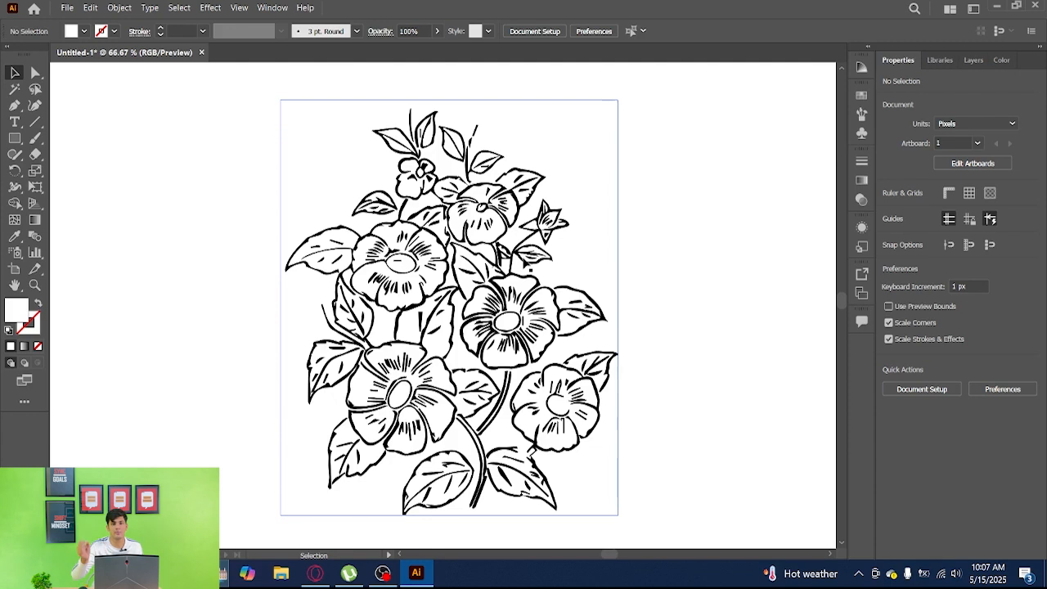
click(478, 256)
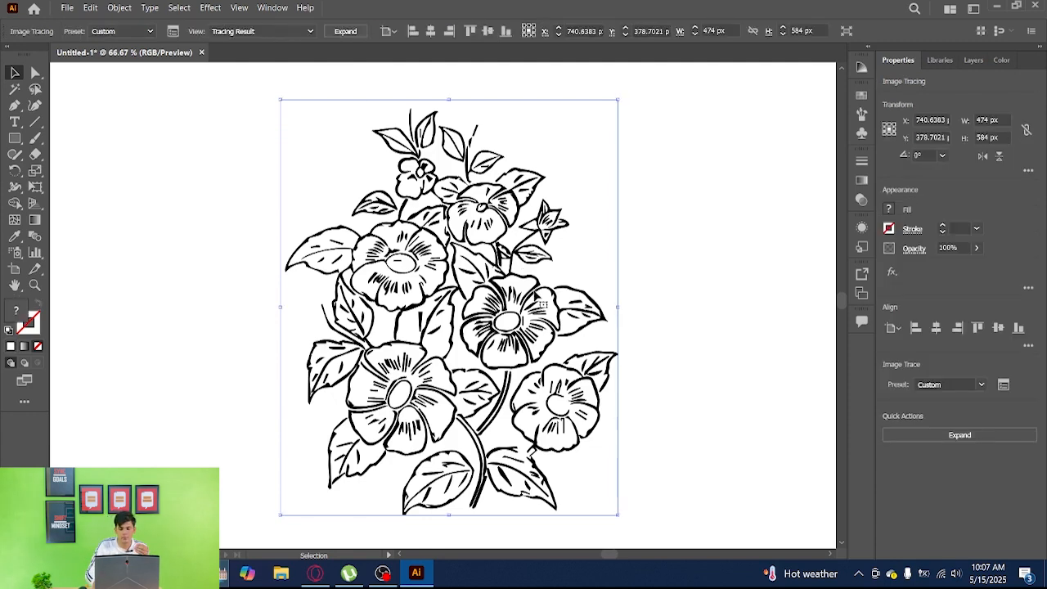
key(Delete)
Move the Doraemon tracing back to the middle of the artboard and select it for a closer look
key(ctrl+minus)
key(ctrl+minus)
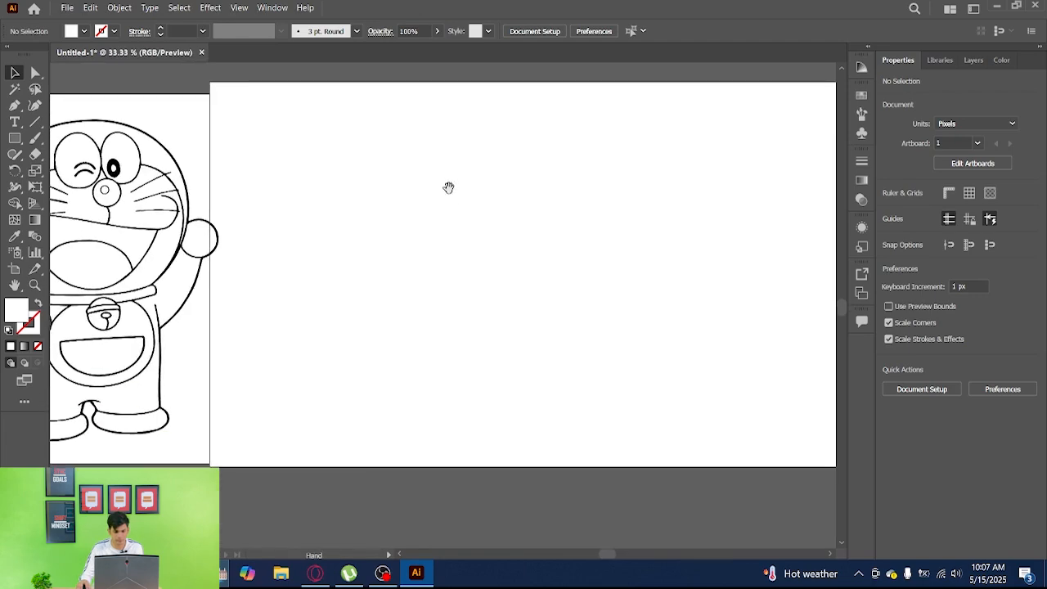
mouse_move(181, 245)
mouse_down()
mouse_move(629, 237)
mouse_move(495, 228)
mouse_move(524, 254)
mouse_up()
scroll(629, 236, up, 2)
scroll(515, 238, down, 1)
click(646, 231)
scroll(538, 254, down, 1)
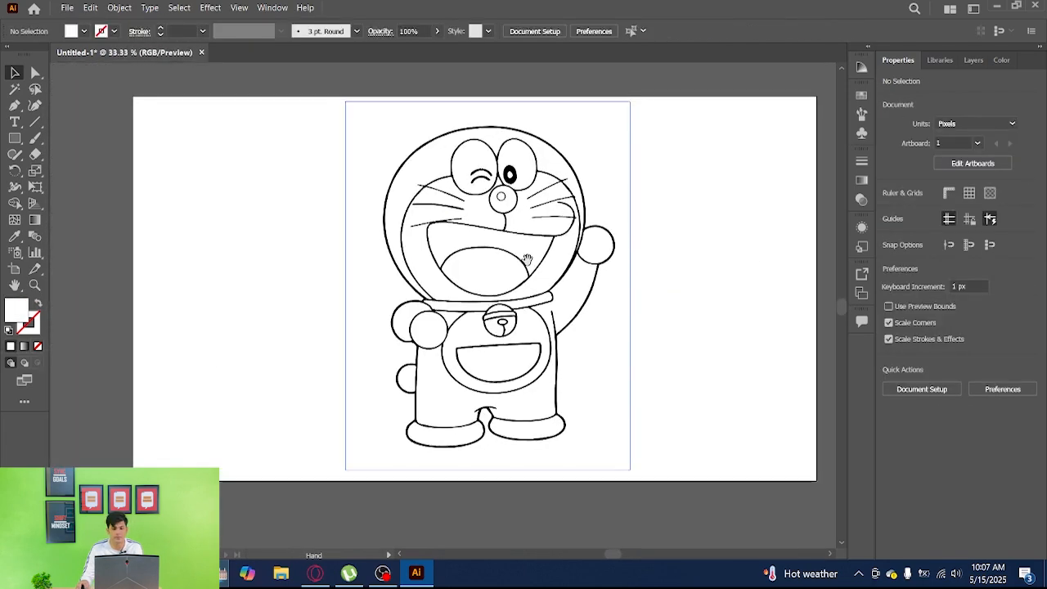
click(551, 283)
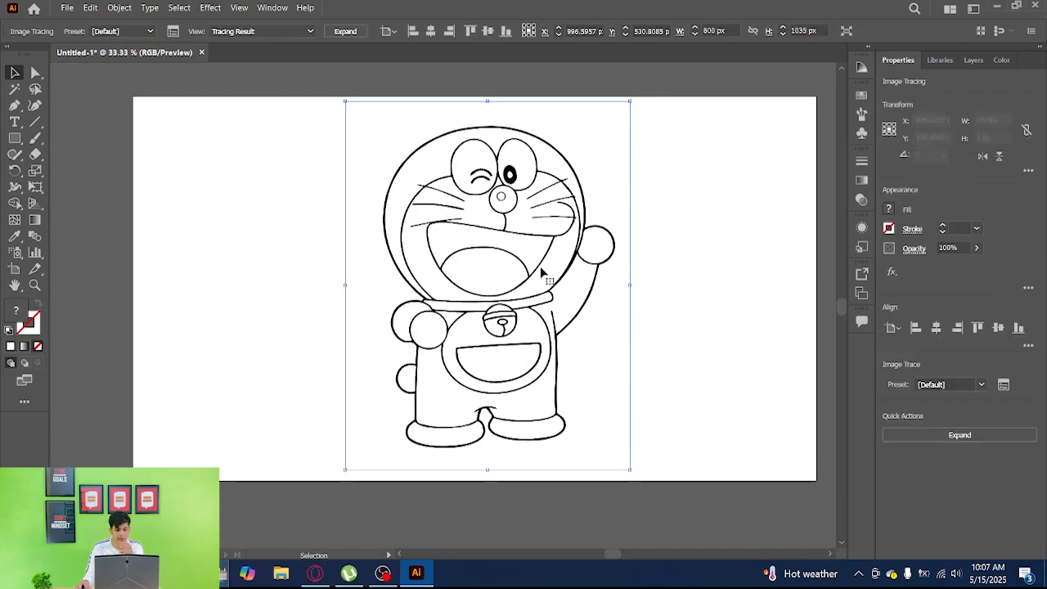
scroll(532, 288, up, 1)
mouse_move(538, 254)
mouse_down()
mouse_move(541, 273)
mouse_move(547, 265)
mouse_up()
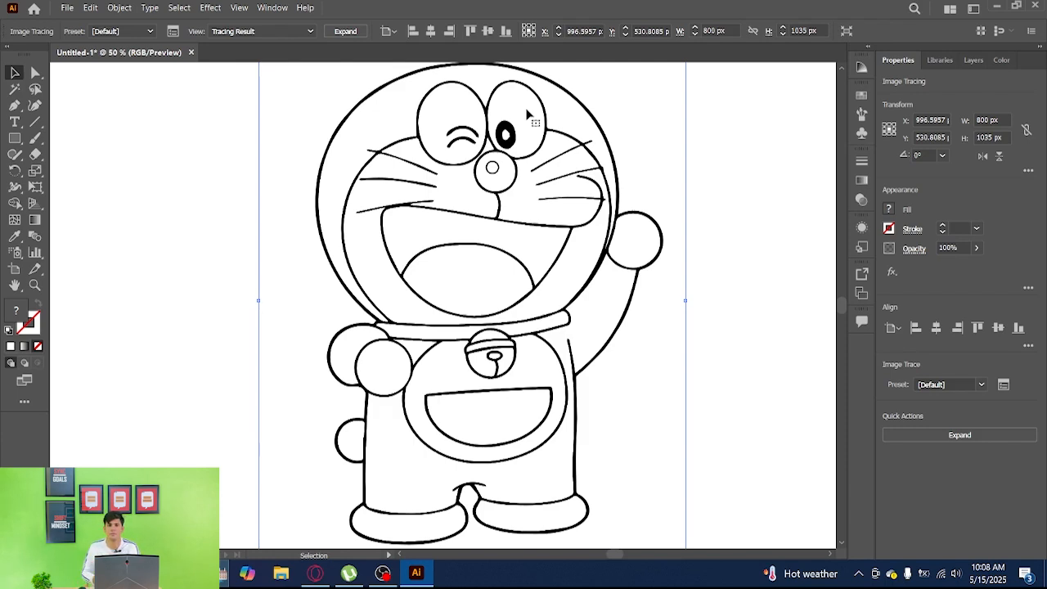
Move the Doraemon tracing off the artboard's left side to free the drawing area
scroll(528, 114, down, 1)
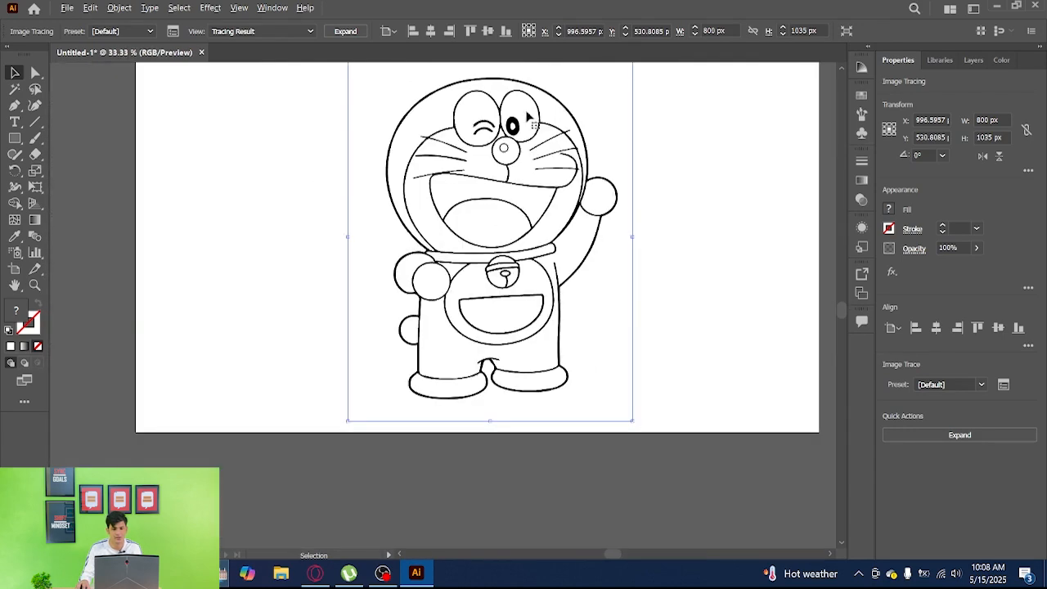
mouse_move(537, 127)
mouse_down()
mouse_move(526, 152)
mouse_move(527, 143)
mouse_move(244, 162)
mouse_move(30, 160)
mouse_move(185, 164)
mouse_move(97, 171)
mouse_up()
key(ctrl+plus)
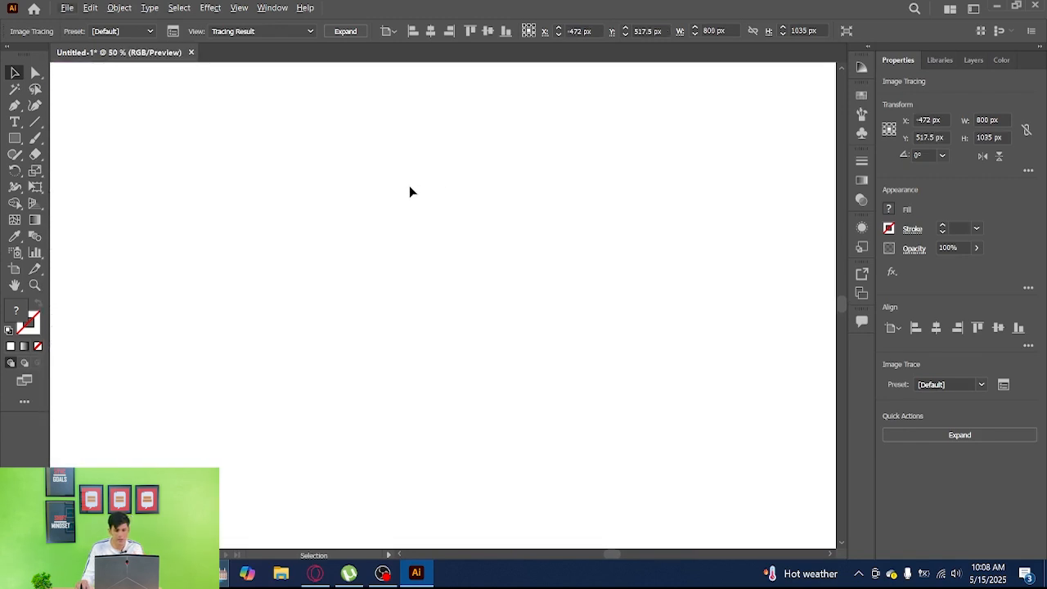
Draw a circle about 306 px wide on the empty artboard with the default white fill and 1 pt black stroke
key(m)
drag(425, 160, 526, 262)
key(ctrl+shift+a)
key(l)
drag(376, 191, 542, 355)
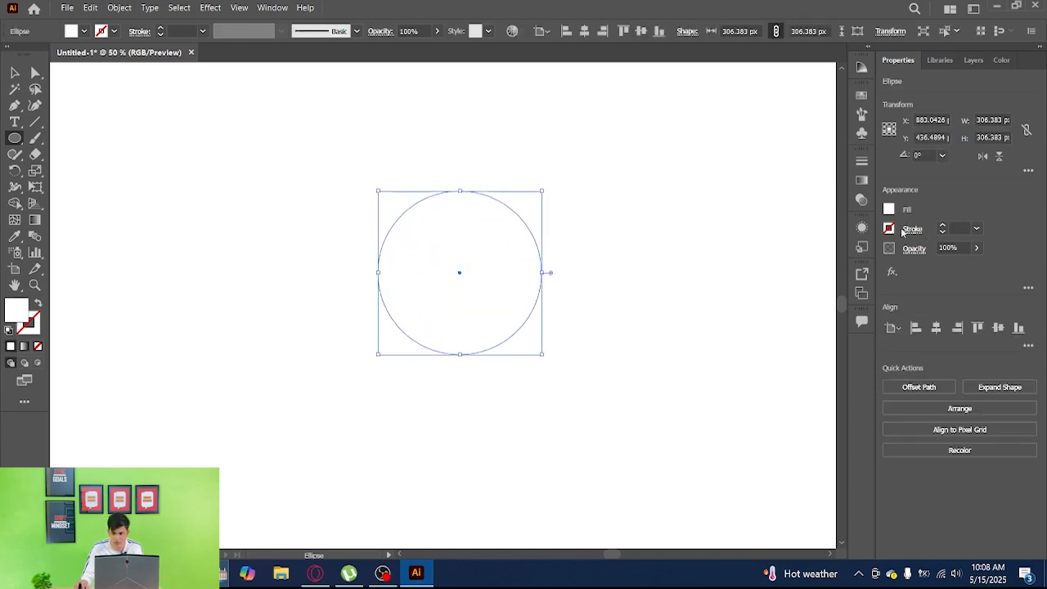
key(d)
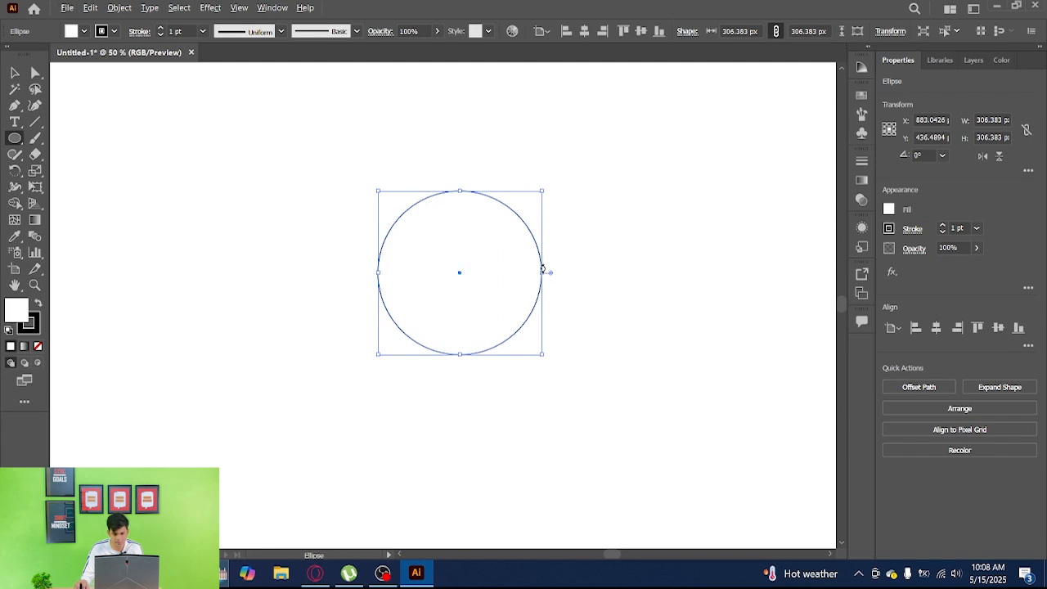
Add a second circle of about the same size, overlapping the right side of the first one
drag(560, 270, 644, 308)
key(v)
drag(612, 265, 611, 272)
Split the two overlapping circles into separate pieces with the Pathfinder Divide operation and select the resulting group
drag(685, 378, 319, 185)
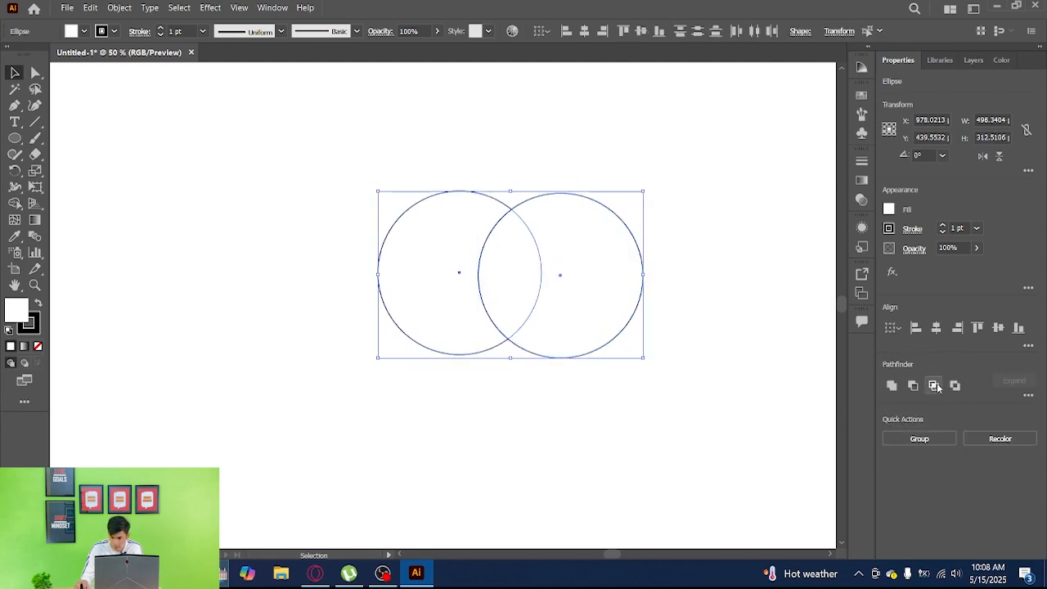
click(1028, 396)
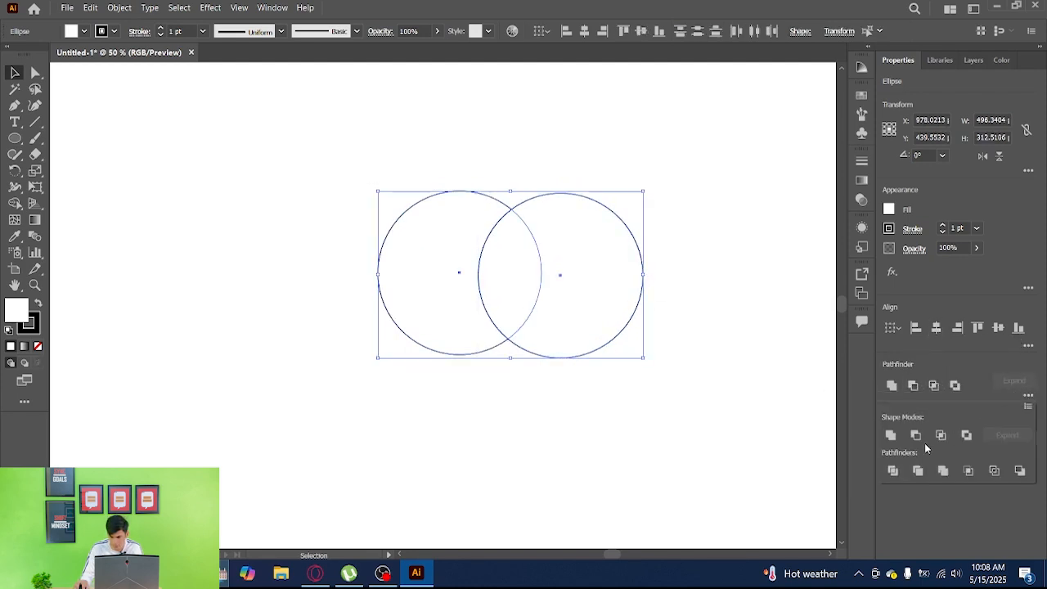
click(894, 471)
click(790, 400)
click(500, 271)
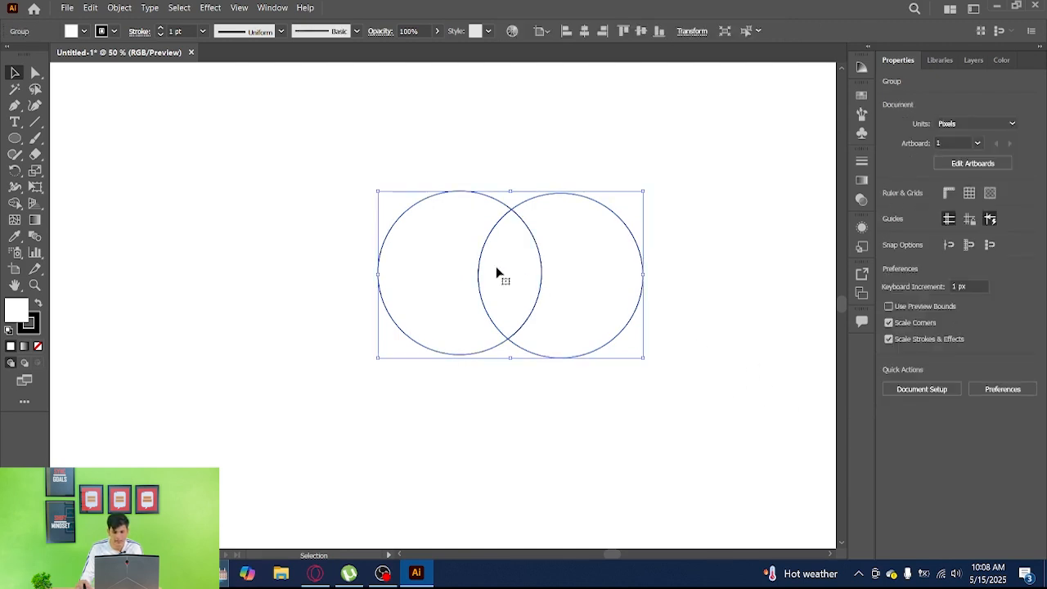
Try ungrouping the divided circles and pulling the pieces apart, then undo these changes
scroll(532, 257, up, 1)
drag(539, 259, 511, 260)
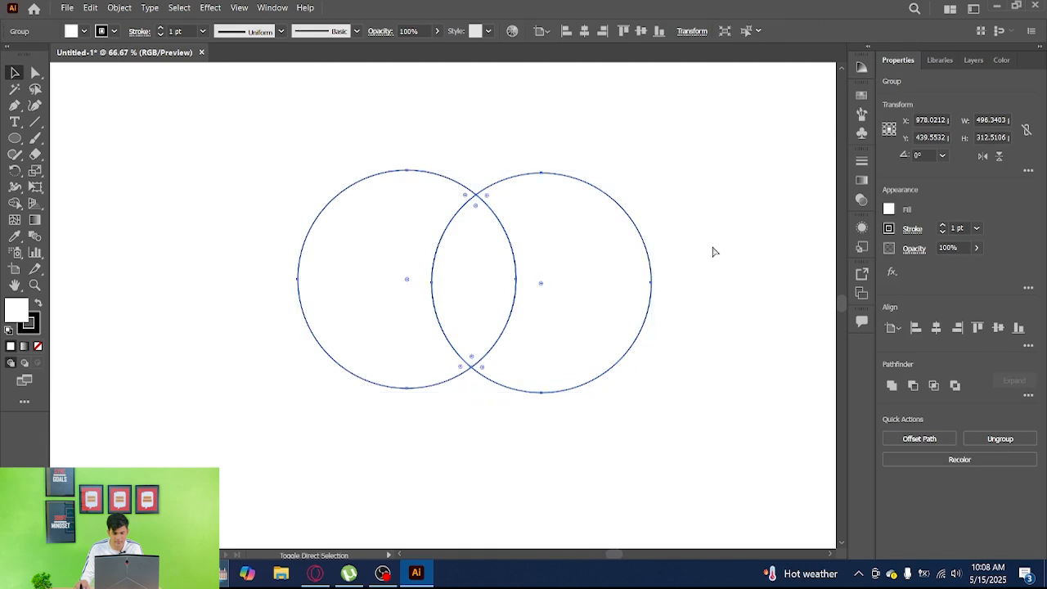
key(ctrl+shift+g)
click(713, 250)
drag(621, 246, 666, 252)
key(ctrl+z)
key(ctrl+z)
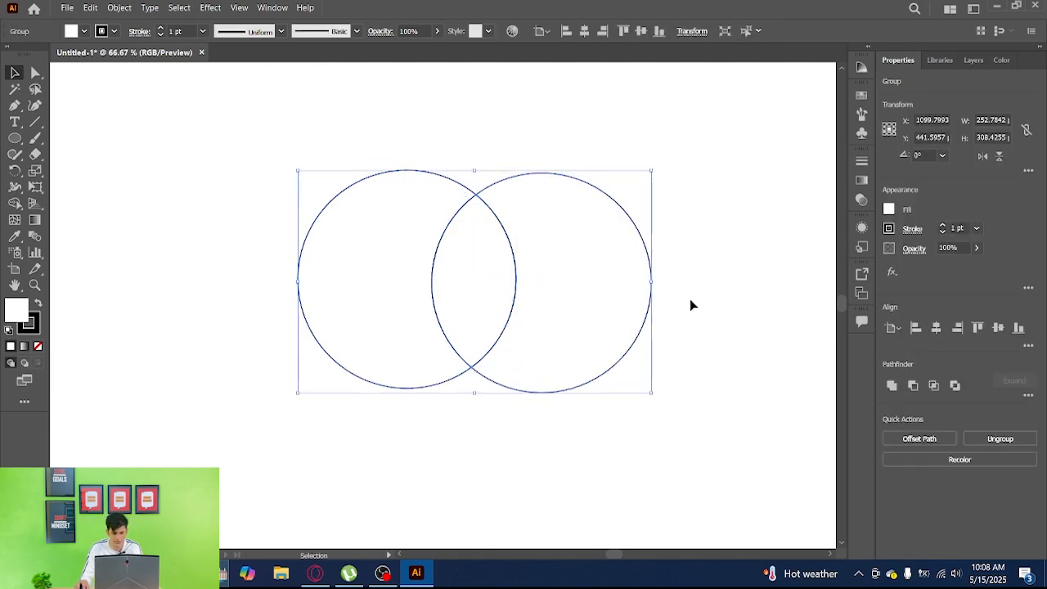
click(708, 278)
mouse_move(517, 268)
mouse_down()
mouse_move(567, 246)
mouse_move(519, 274)
mouse_up()
key(ctrl+z)
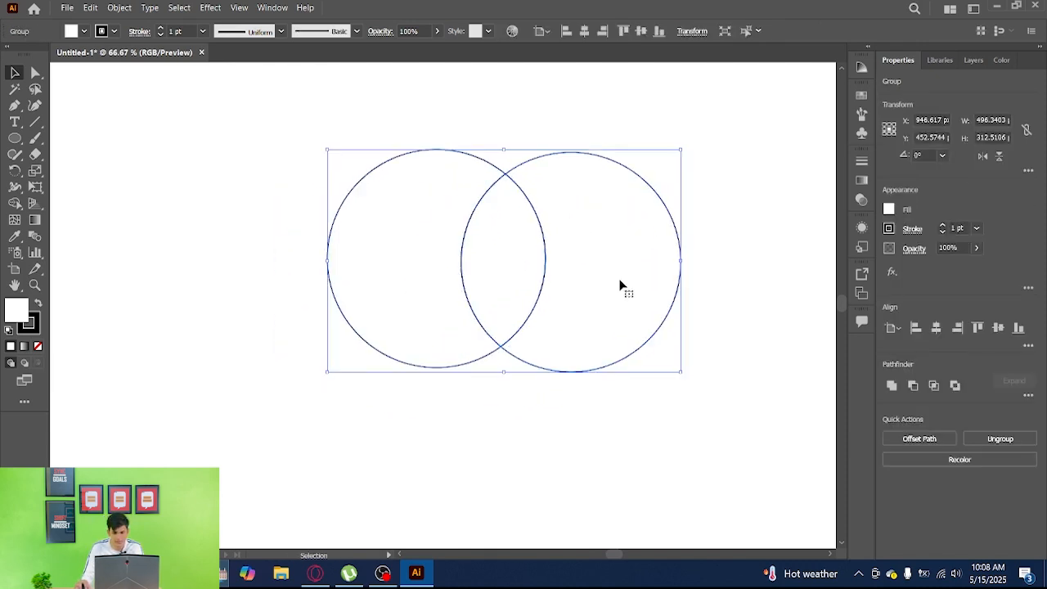
Undo the Pathfinder Divide operation back to the two original overlapping circles
key(ctrl+z)
click(705, 263)
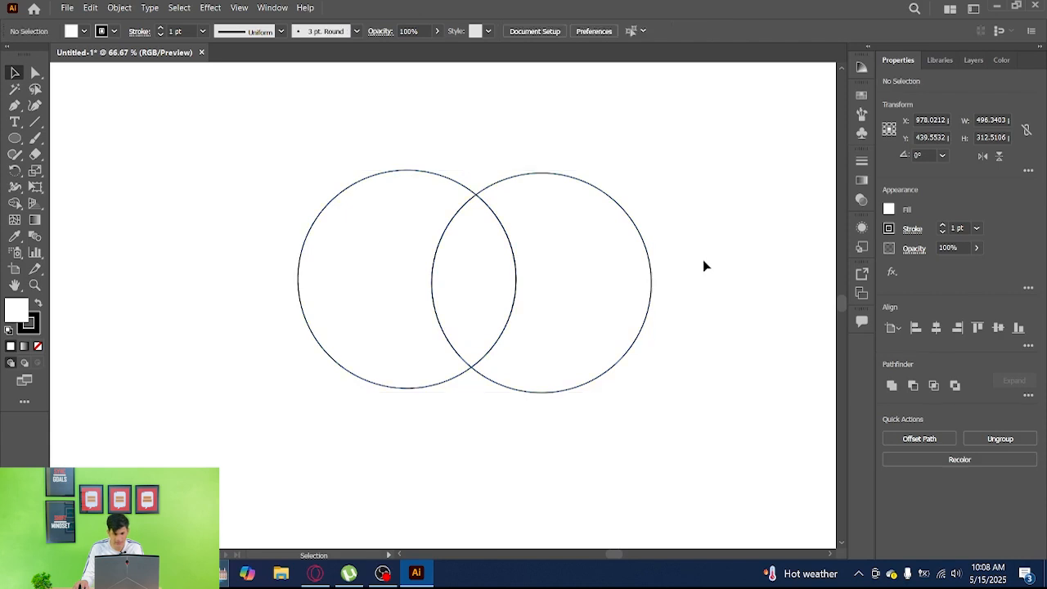
click(561, 269)
key(a)
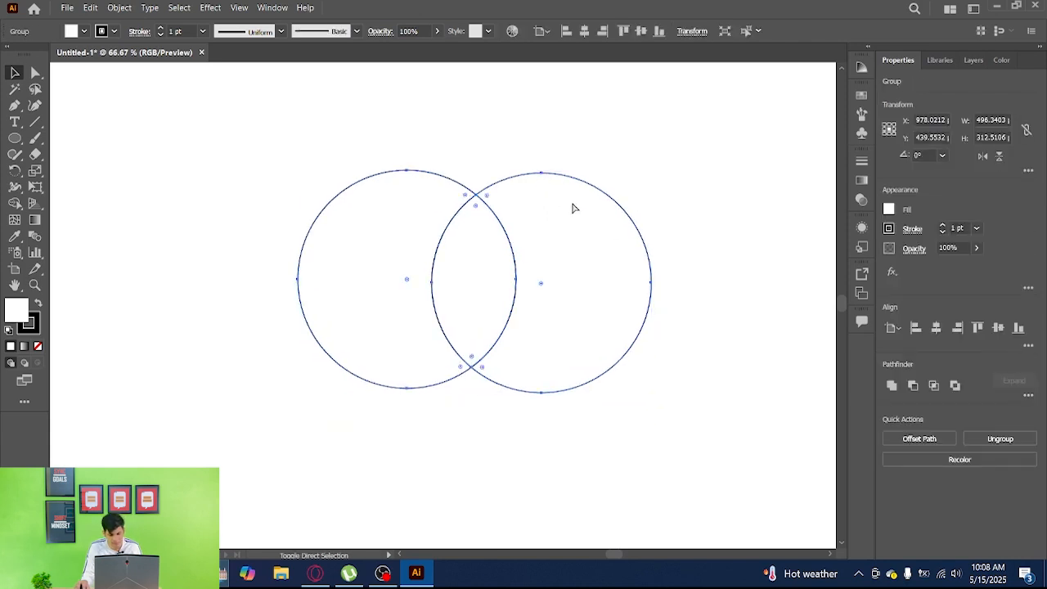
key(ctrl+z)
key(ctrl+z)
key(ctrl+z)
Select both overlapping circles and set their fill to none, keeping the black stroke
drag(593, 252, 585, 237)
shift+click(401, 220)
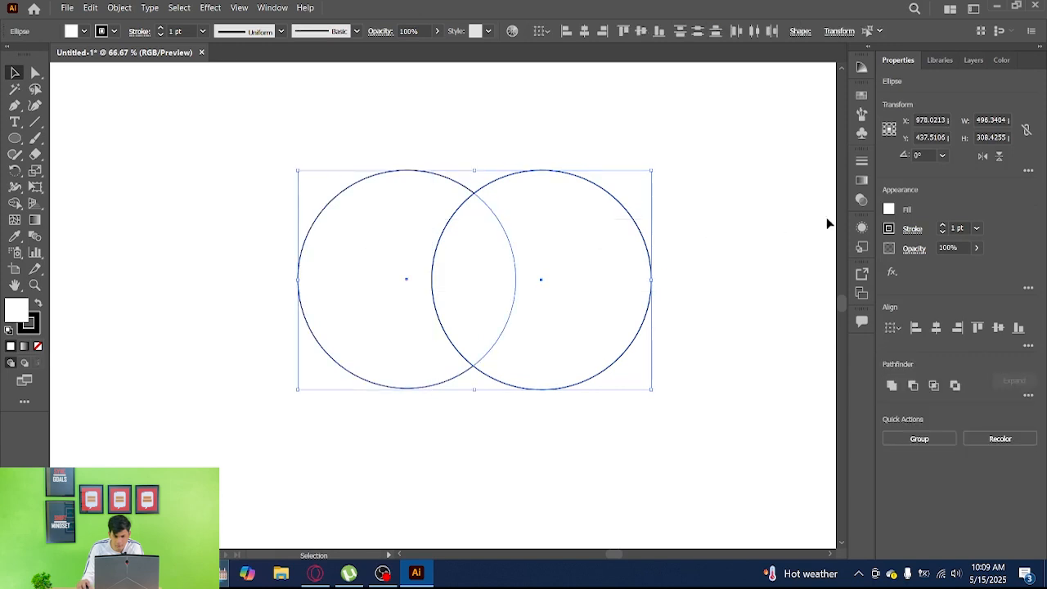
click(888, 210)
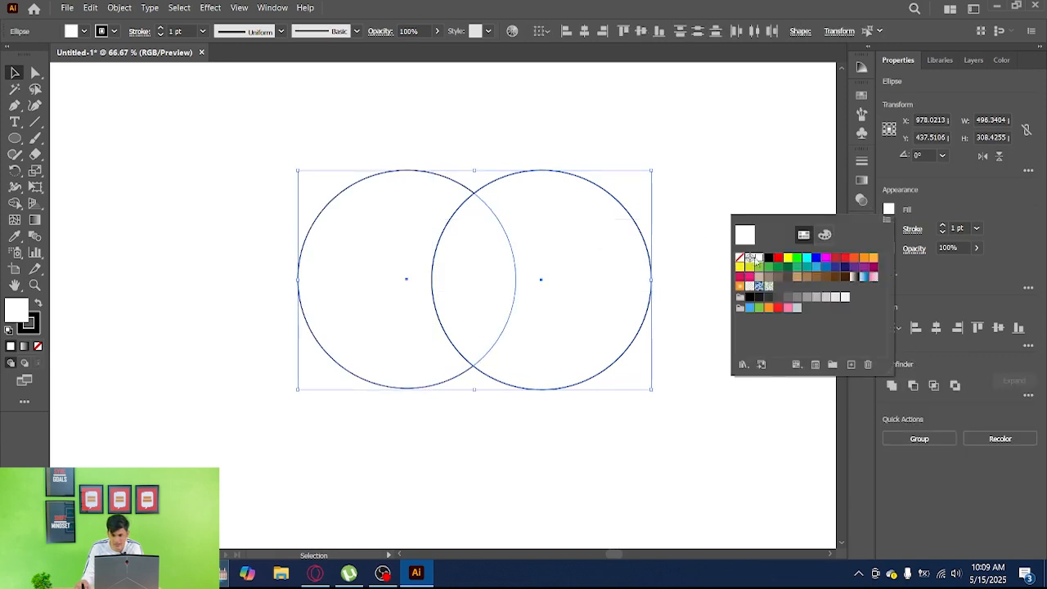
click(739, 257)
click(725, 166)
click(722, 167)
drag(713, 140, 327, 311)
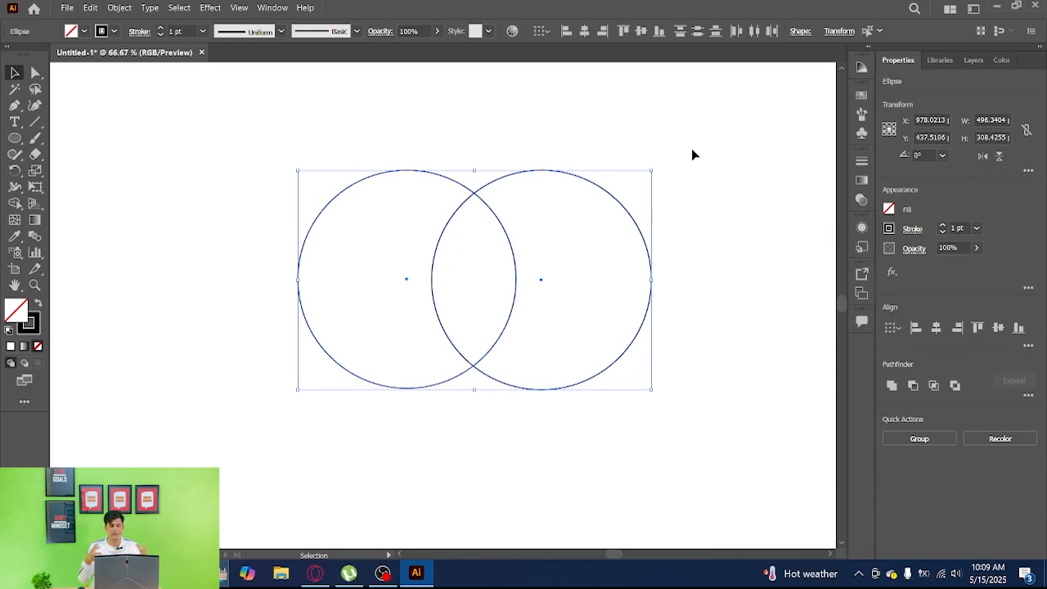
Try filling the right circle with yellow, then undo the fill and deselect
click(592, 225)
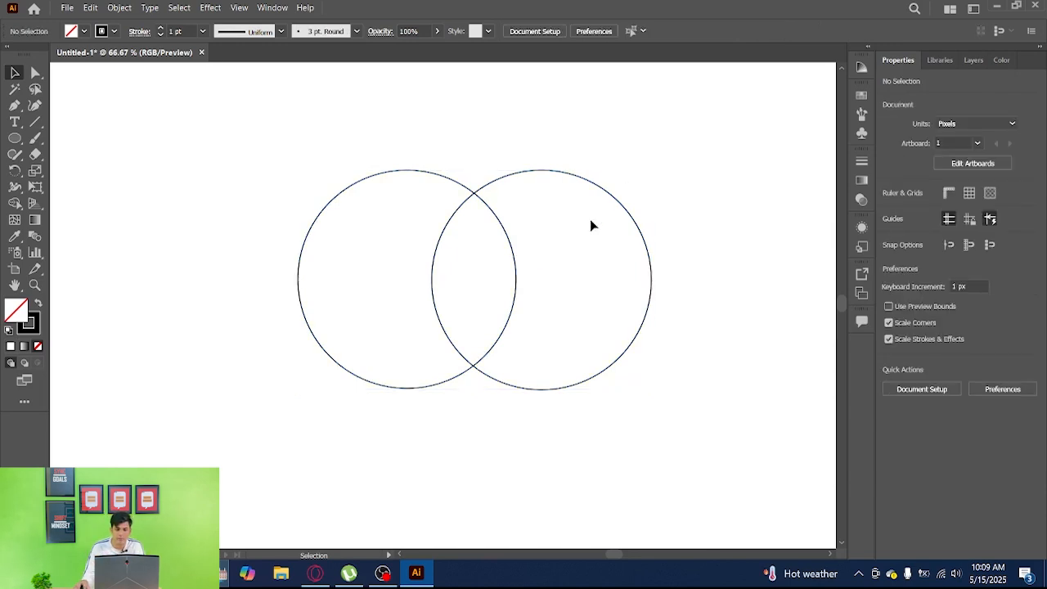
click(623, 211)
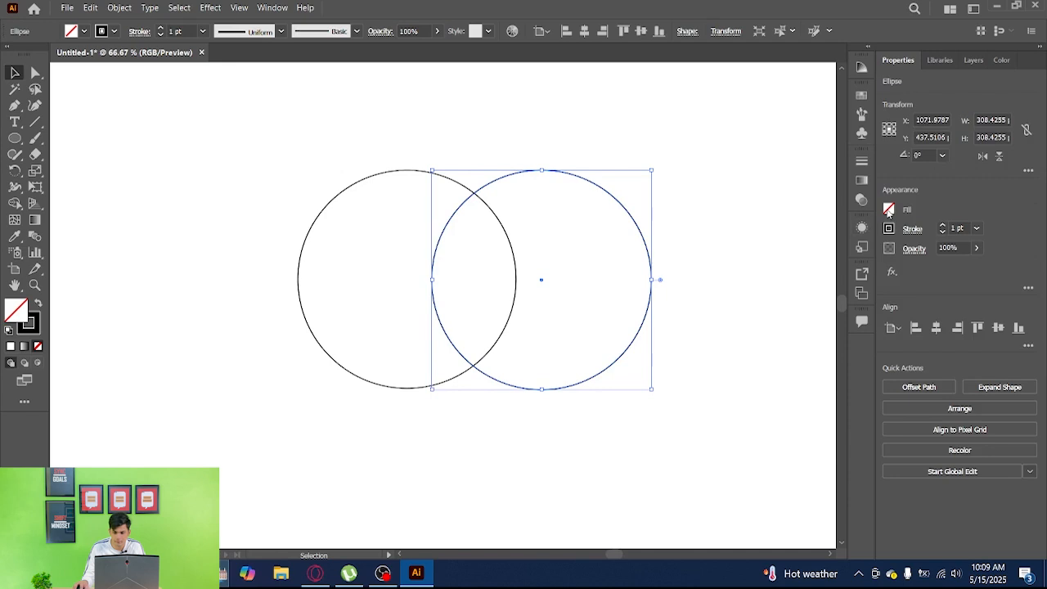
click(889, 209)
click(789, 258)
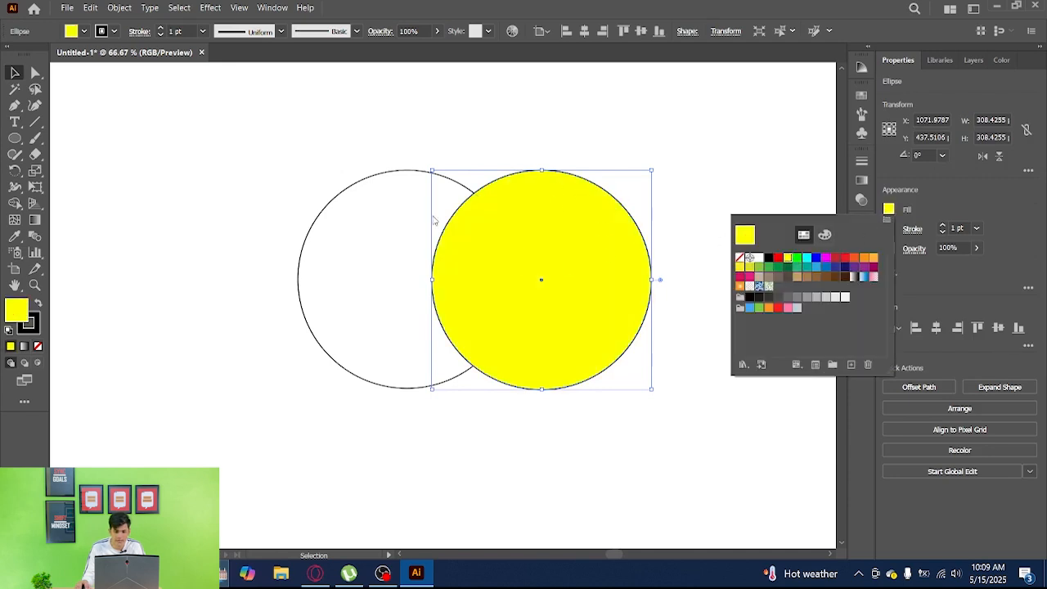
click(678, 161)
key(ctrl+z)
click(710, 164)
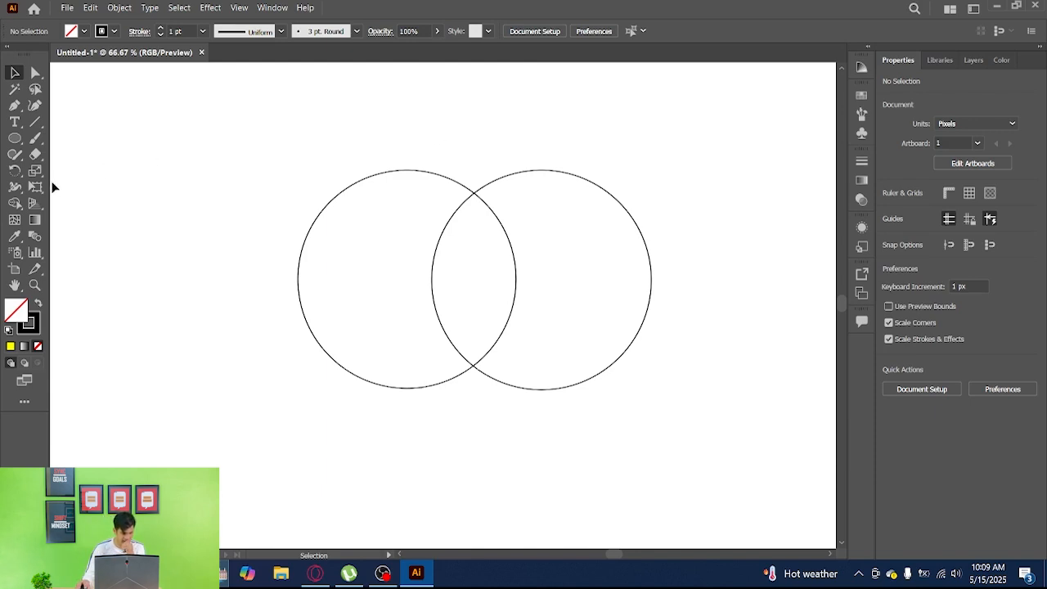
Activate the Live Paint Bucket and choose red as its fill color
click(15, 203)
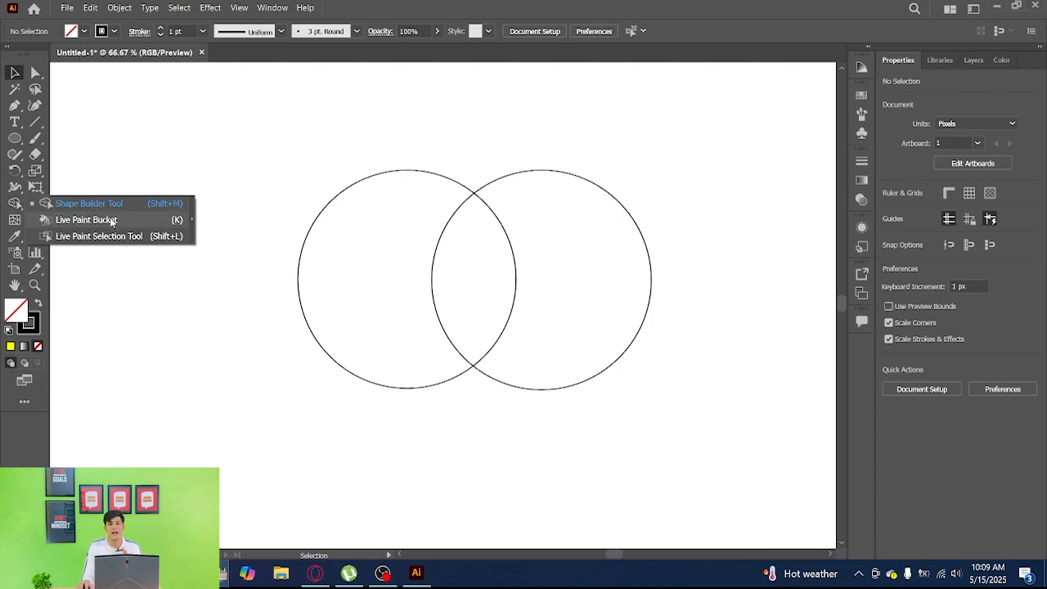
click(86, 220)
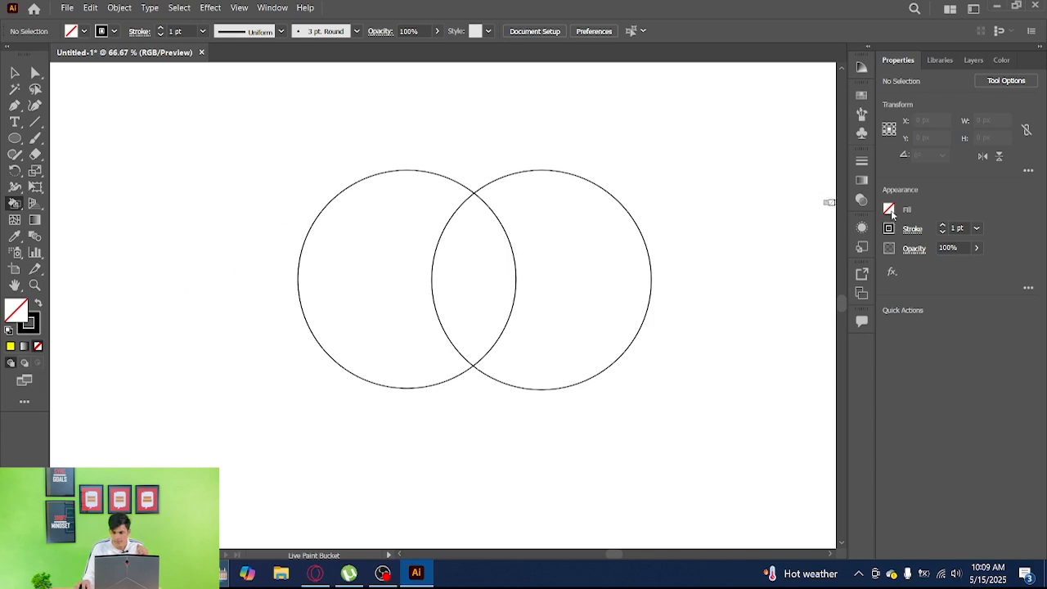
click(863, 200)
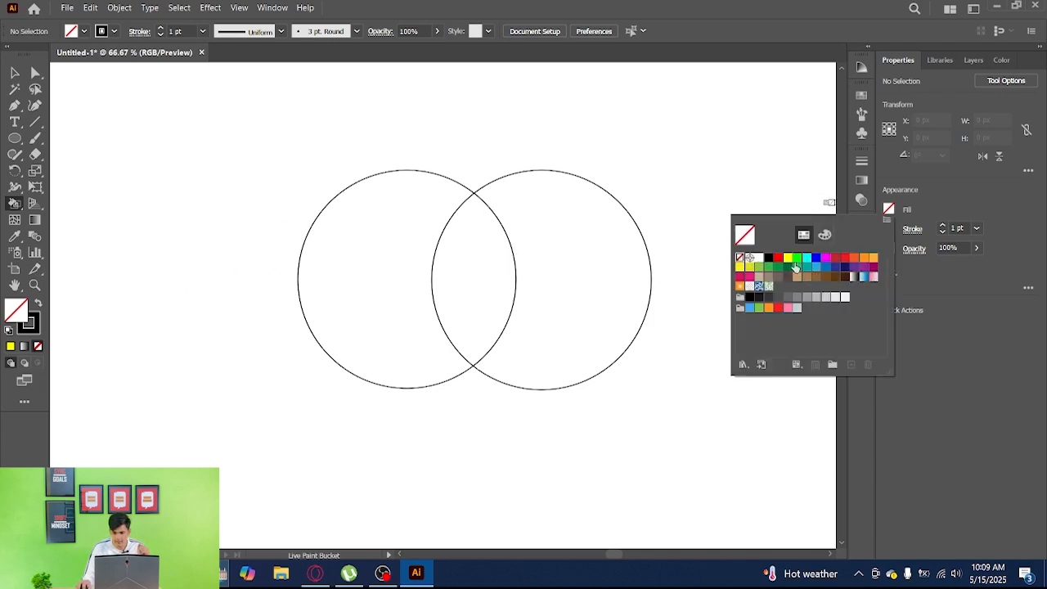
click(777, 257)
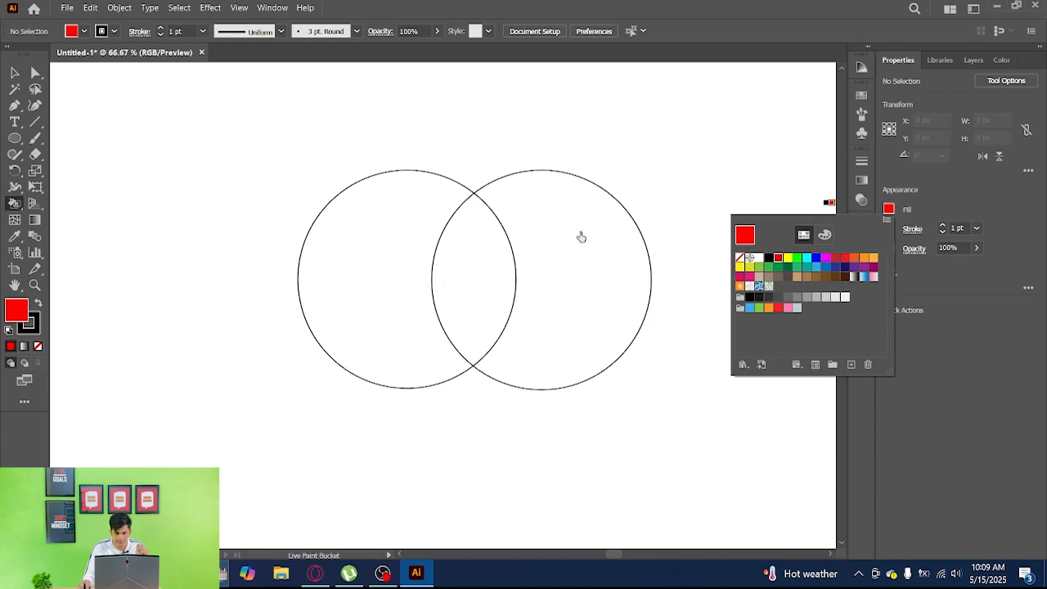
click(678, 209)
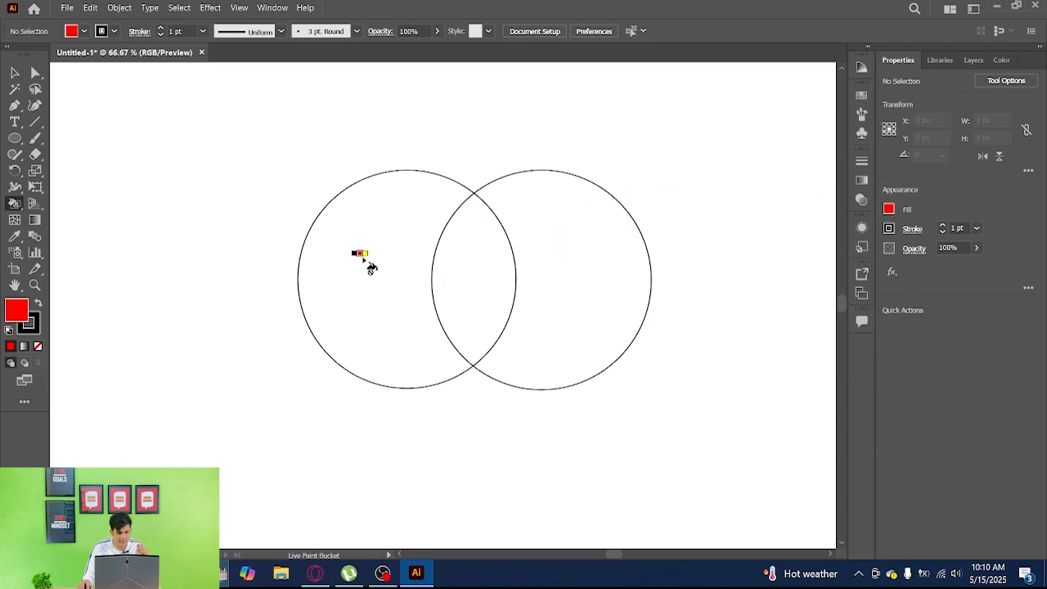
Select both circles and convert them into a Live Paint group with the Live Paint Bucket
key(v)
key(ctrl+a)
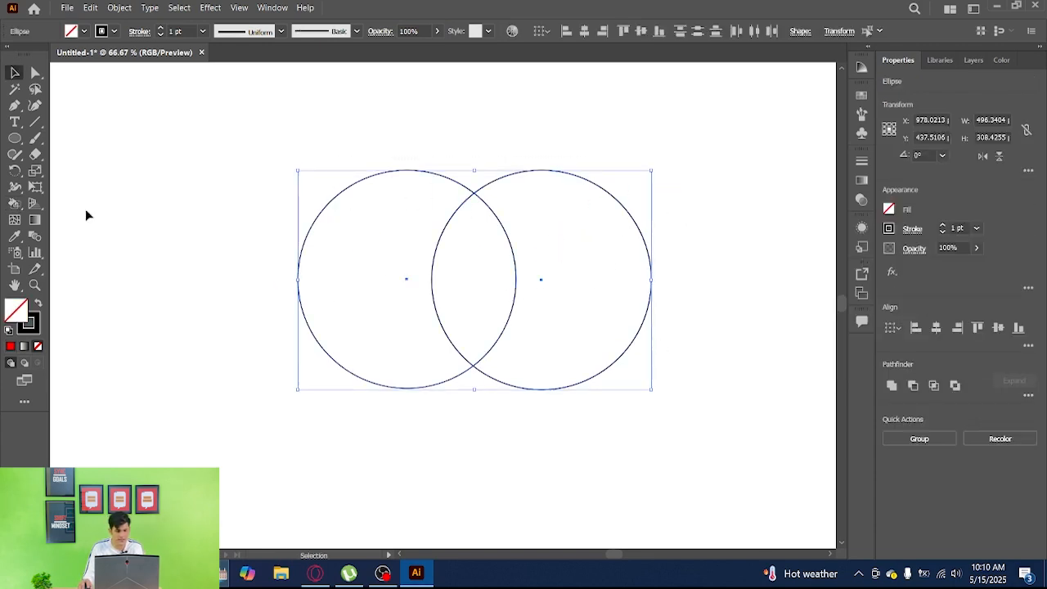
click(14, 203)
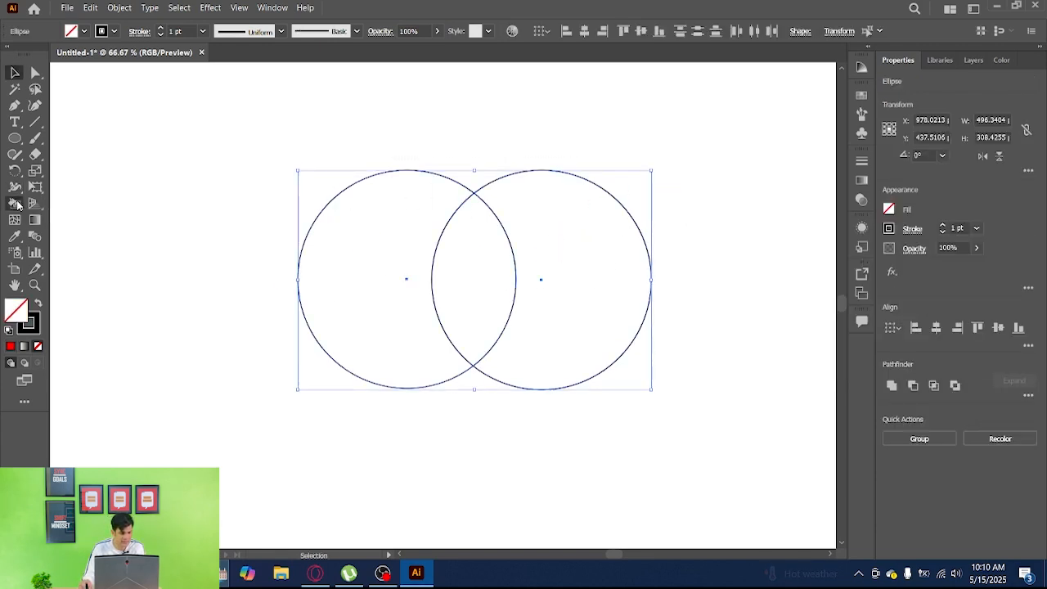
click(593, 265)
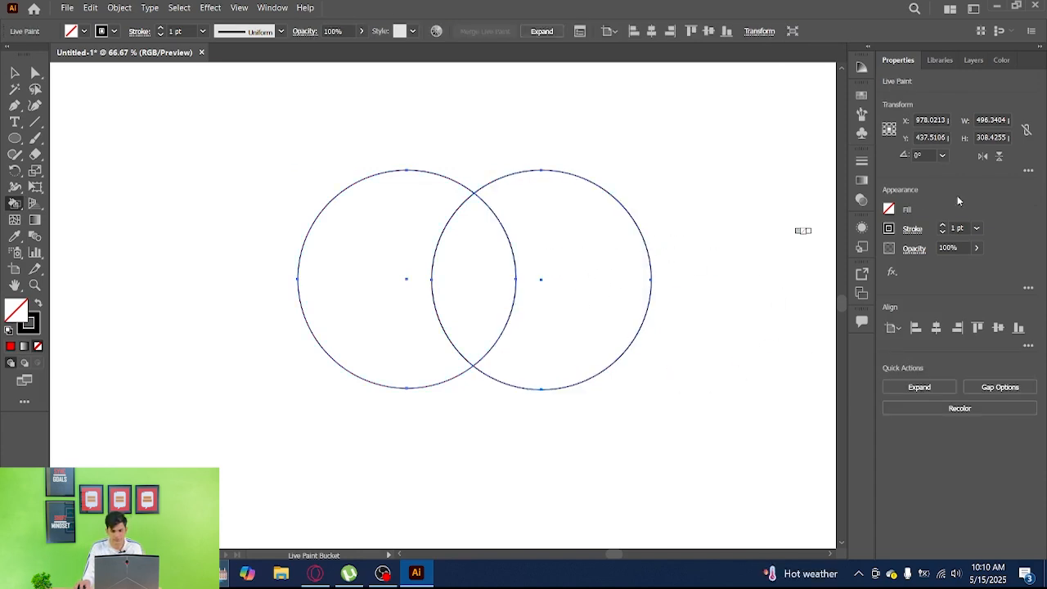
Live-paint the right crescent red, the overlapping middle area yellow and the left crescent green
click(889, 209)
click(780, 259)
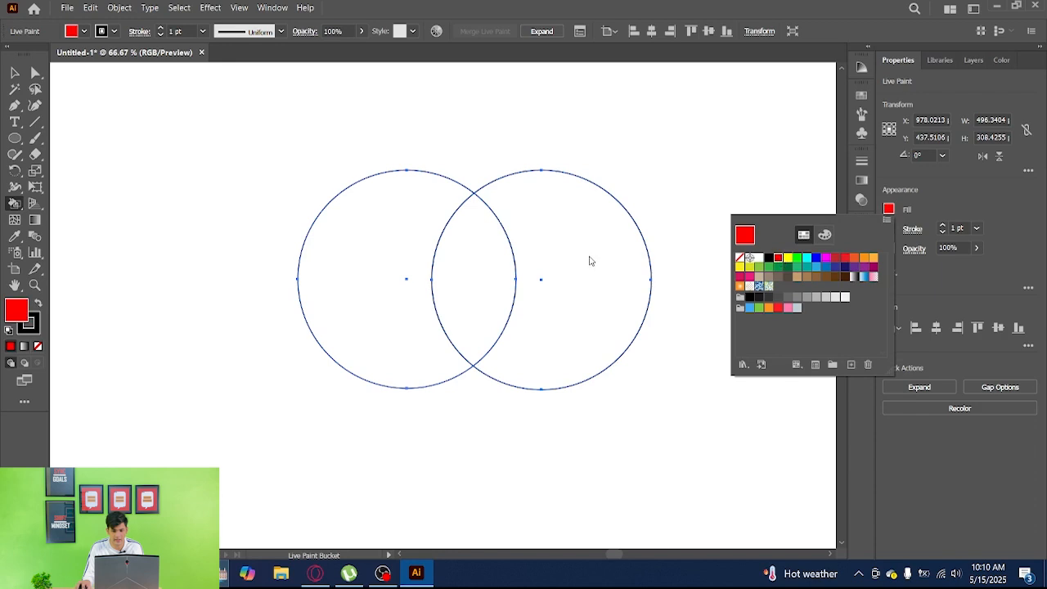
click(602, 263)
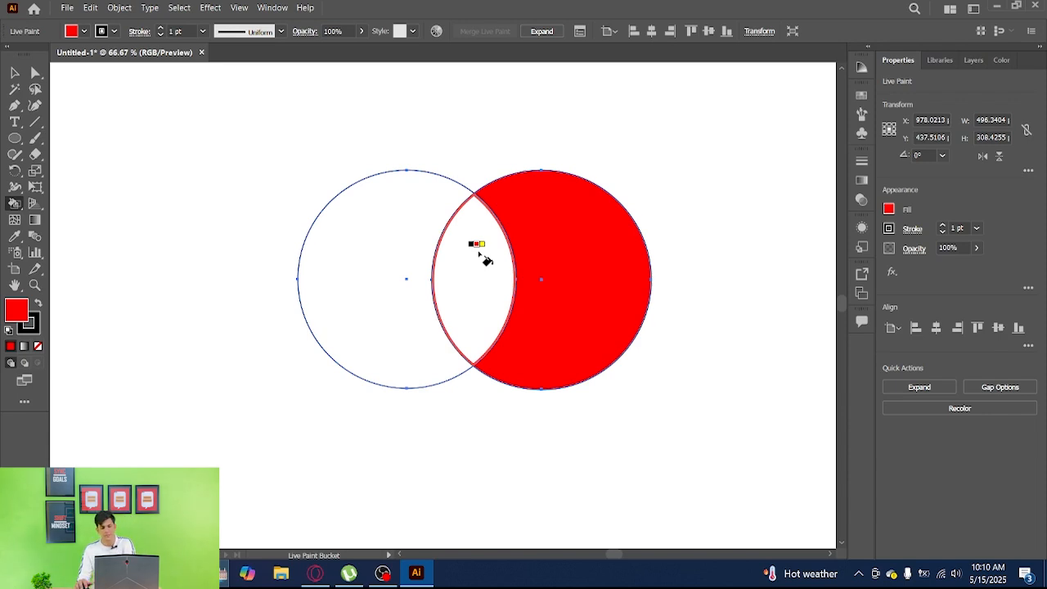
key(Right)
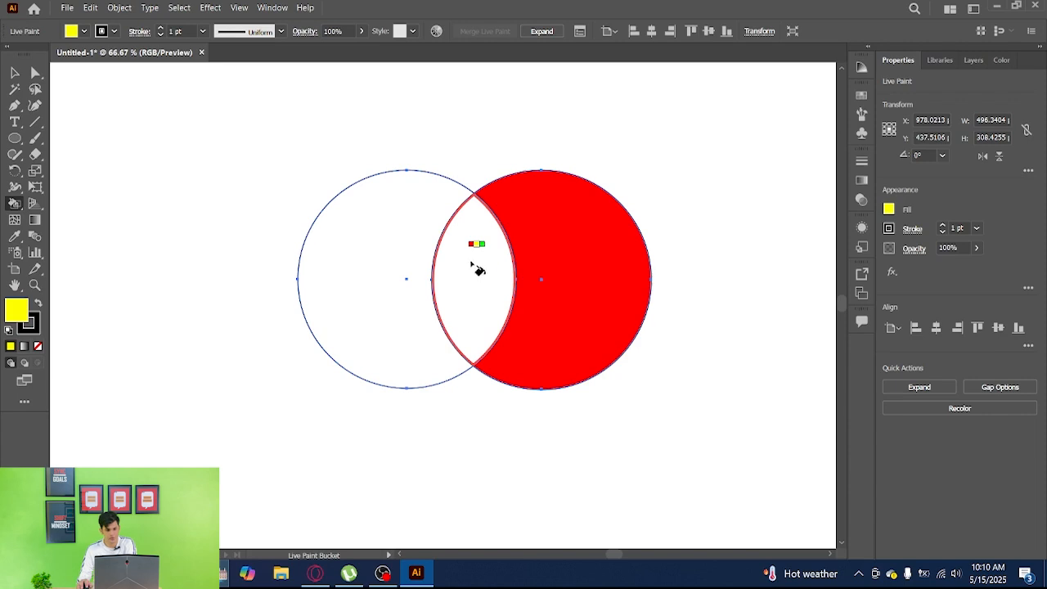
click(481, 266)
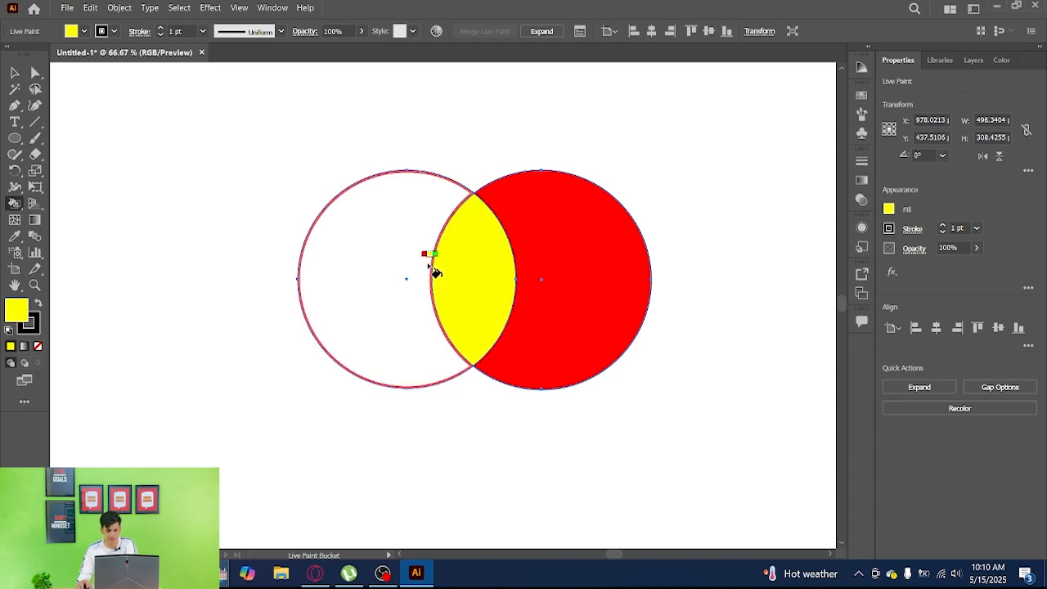
key(Right)
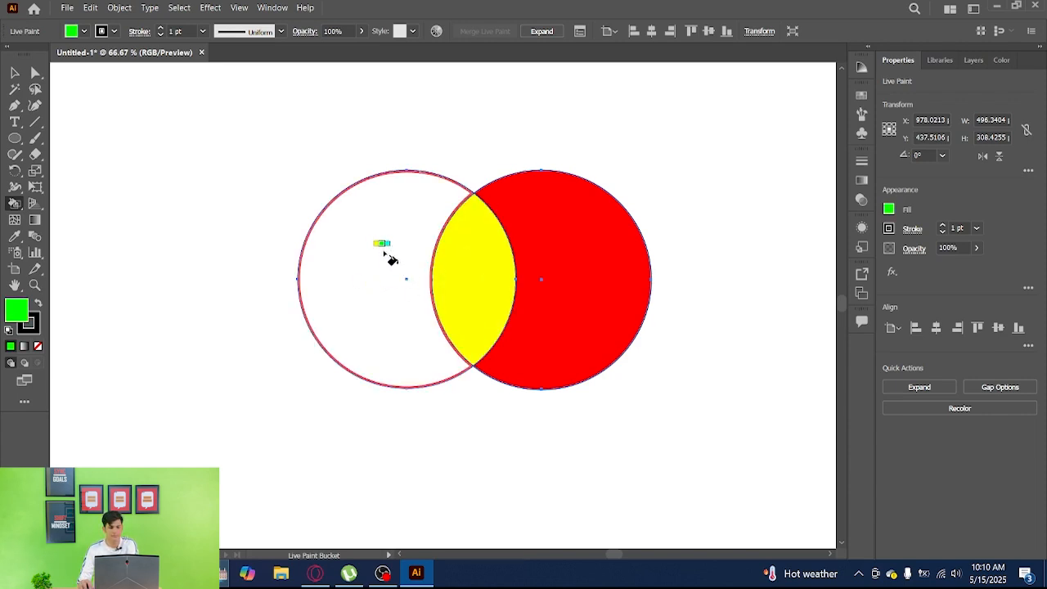
click(386, 255)
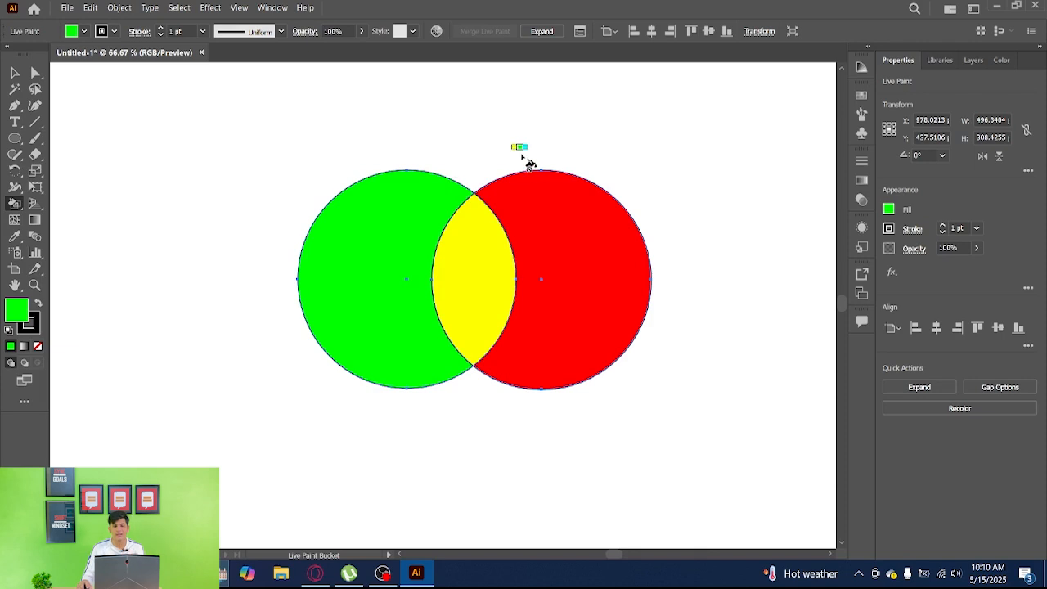
Select the painted Live Paint group of circles and delete it from the artboard
click(889, 211)
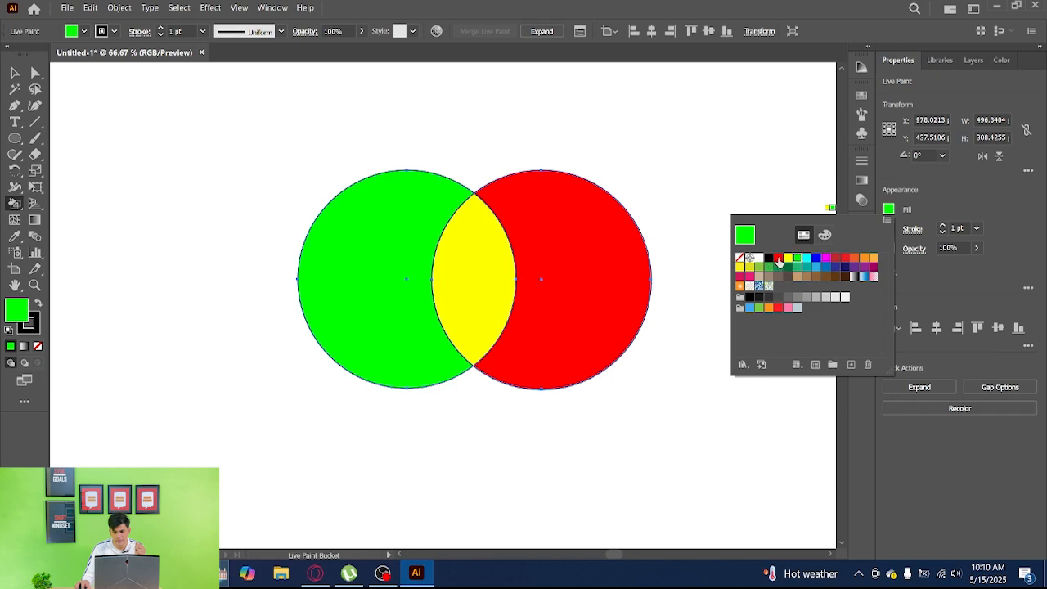
key(v)
click(667, 164)
scroll(665, 158, down, 2)
mouse_move(663, 166)
mouse_down()
mouse_move(656, 201)
mouse_move(596, 209)
mouse_up()
drag(635, 164, 368, 308)
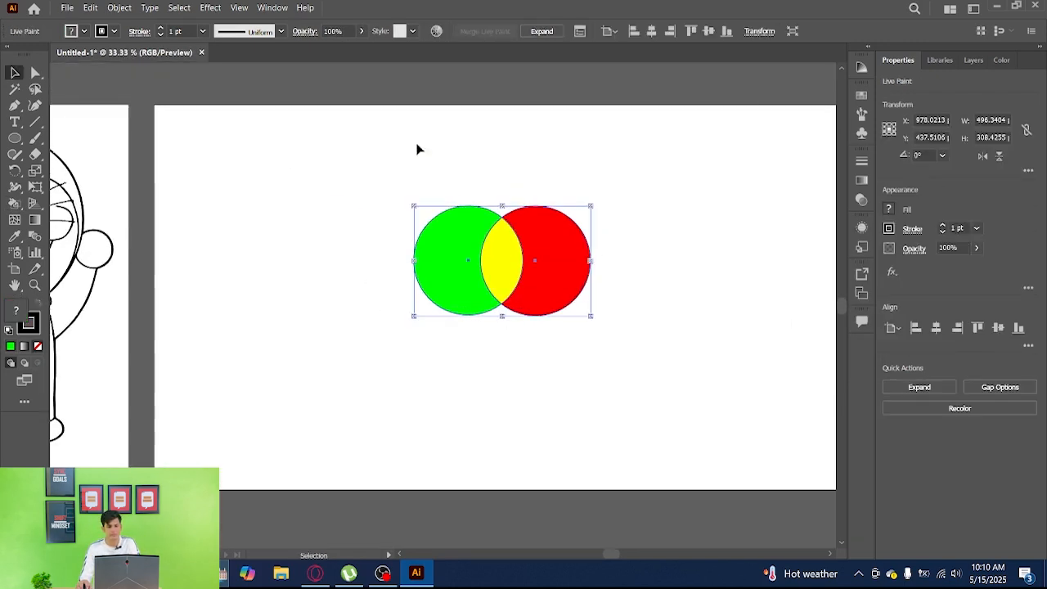
key(Delete)
Draw a circle about 257 px wide on the empty artboard and set its fill to none
scroll(528, 199, up, 1)
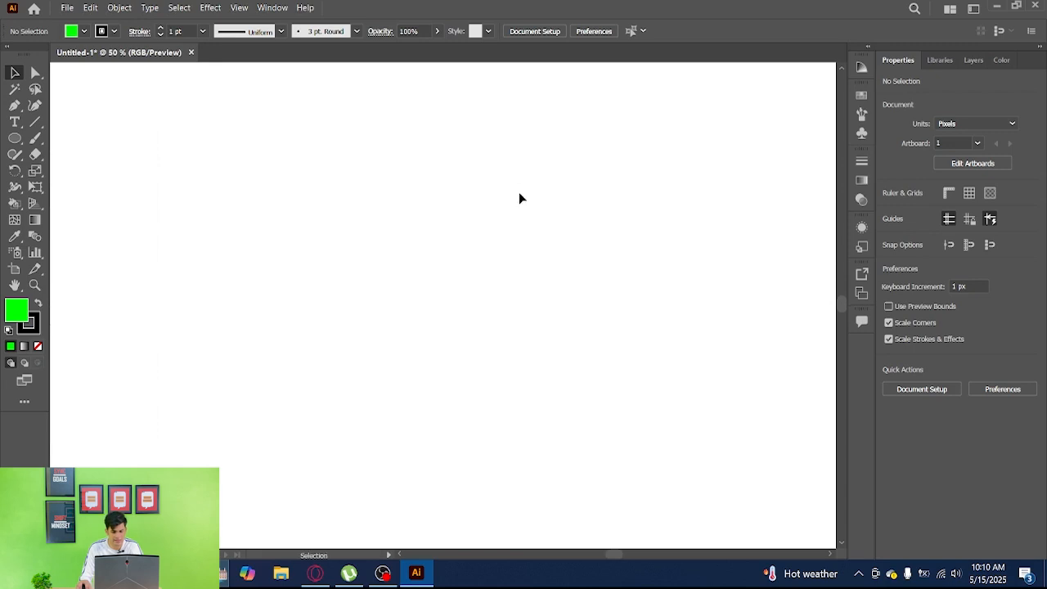
key(l)
drag(471, 143, 609, 280)
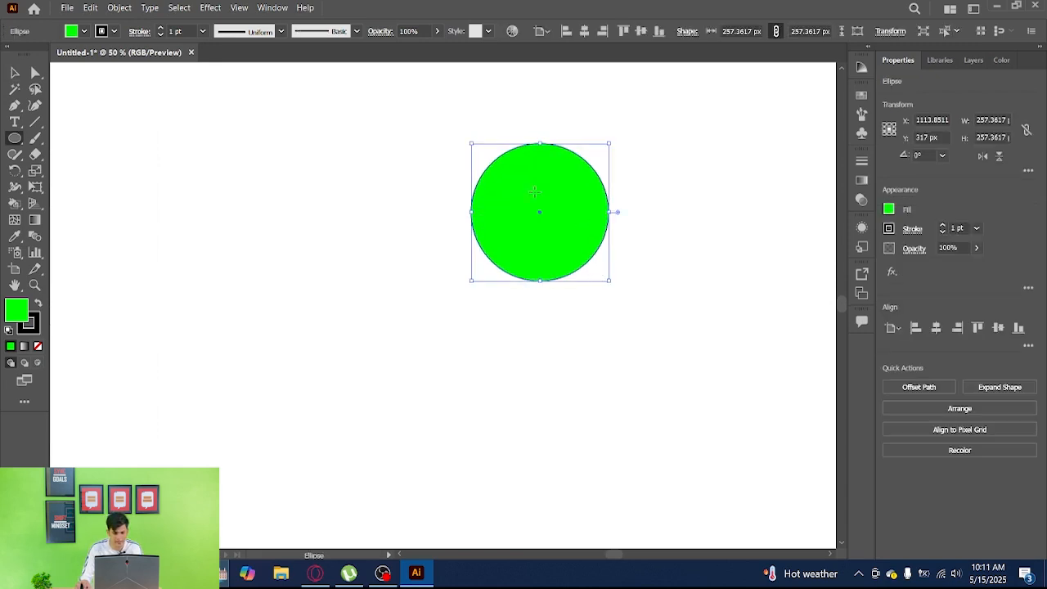
key(slash)
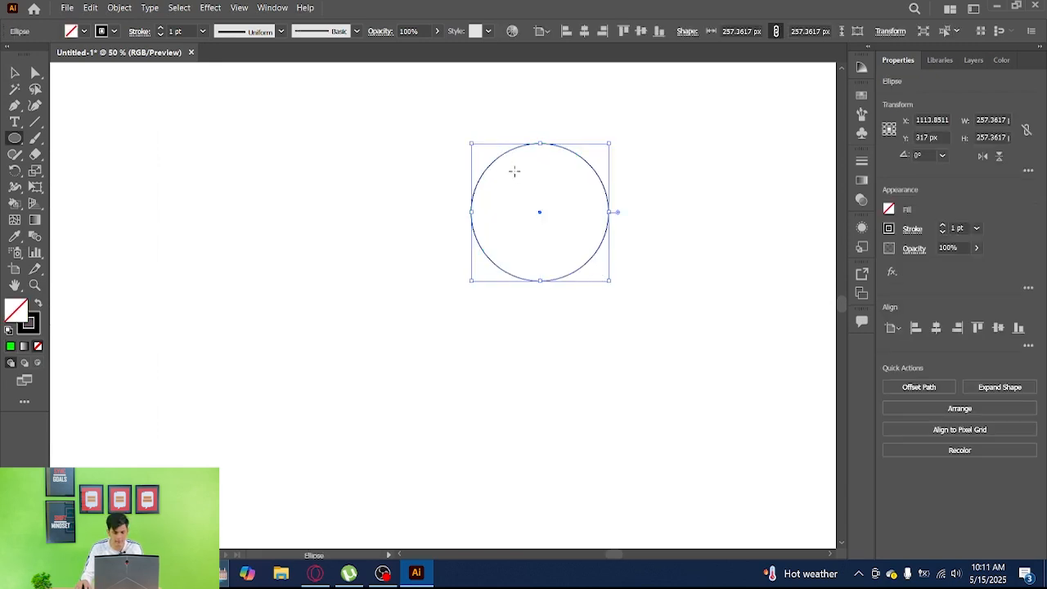
Rotate a copy of the circle about 76° clockwise around its bottom anchor, then repeat the transformation three times to form a five-circle flower
key(r)
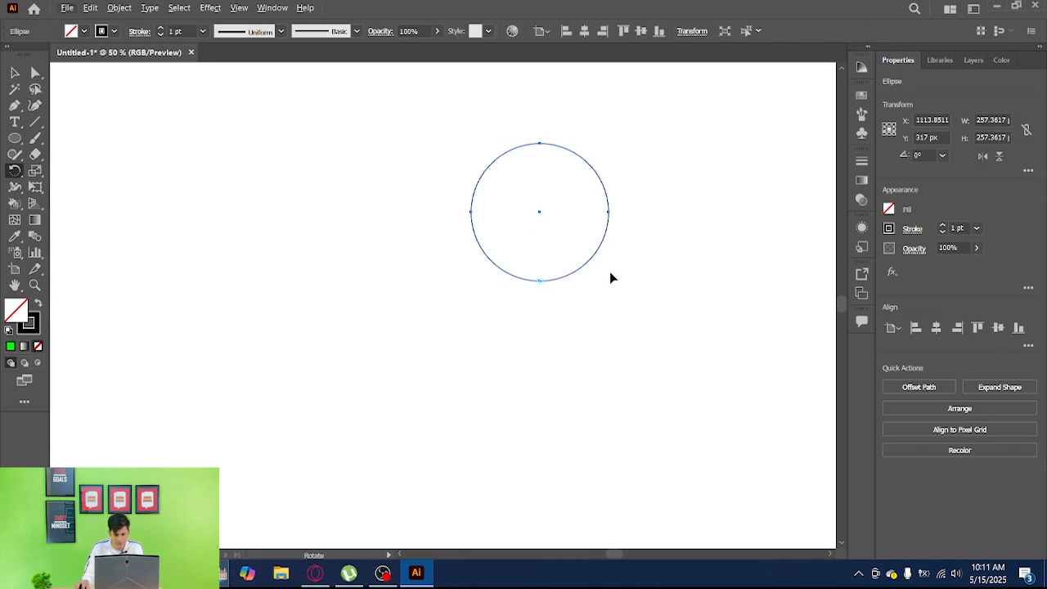
drag(613, 260, 578, 348)
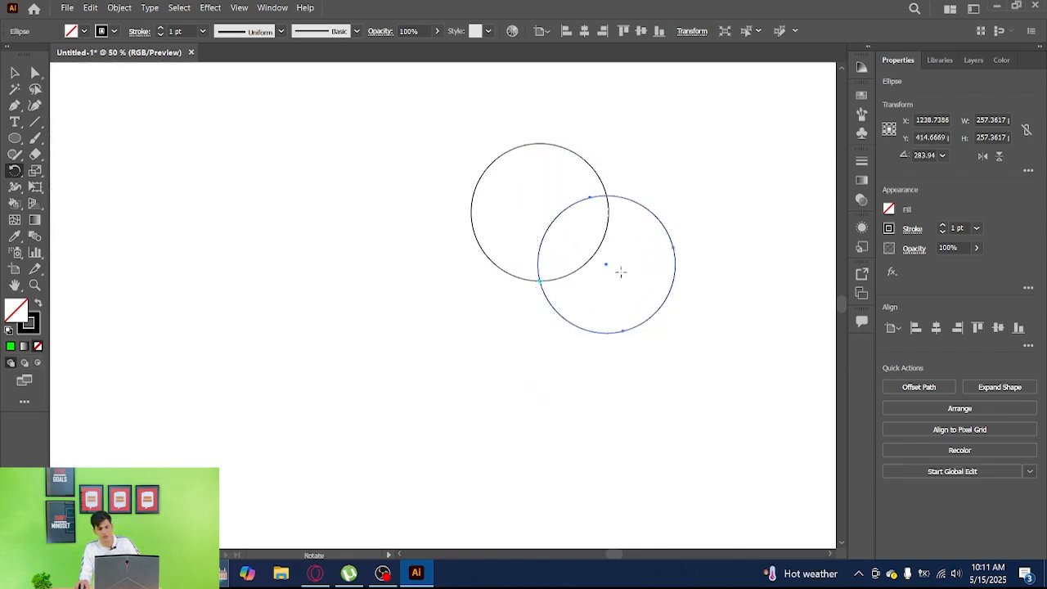
key(v)
key(ctrl+r)
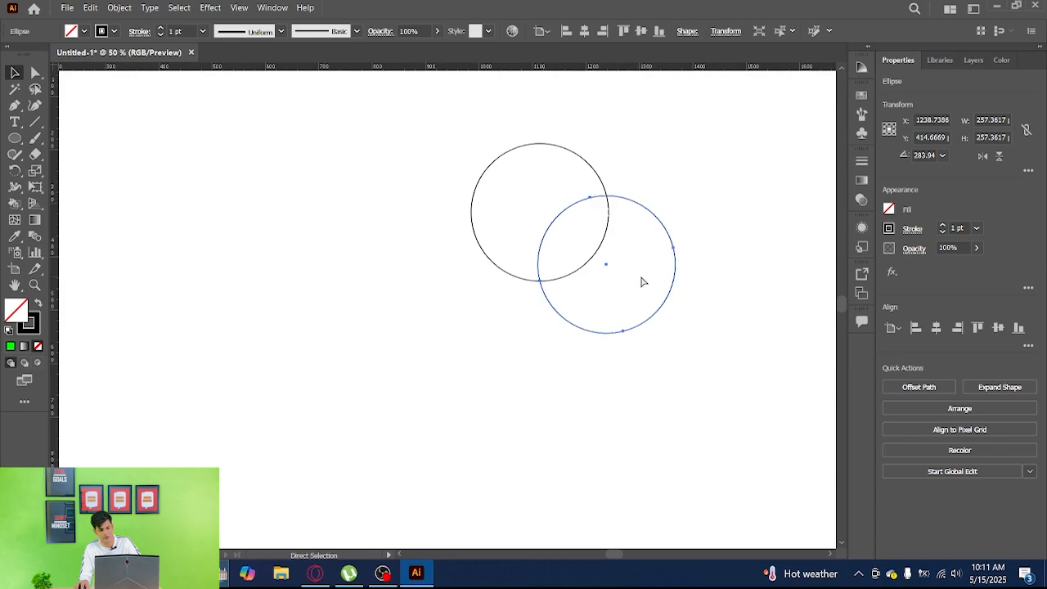
key(ctrl+d)
key(ctrl+d)
key(ctrl+d)
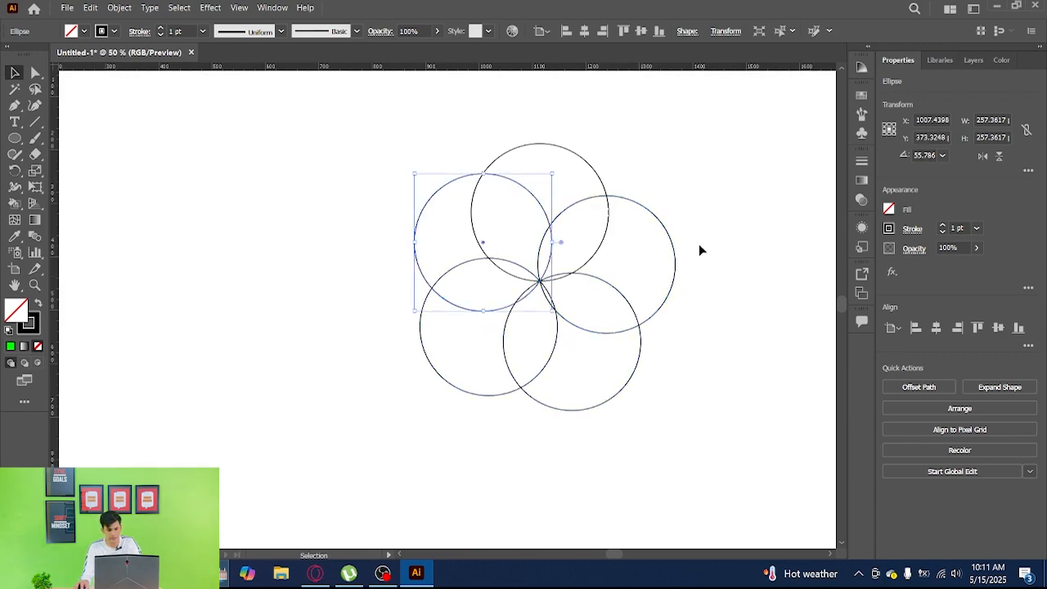
Select all five flower circles and live-paint the outer region of the top petal red
click(699, 250)
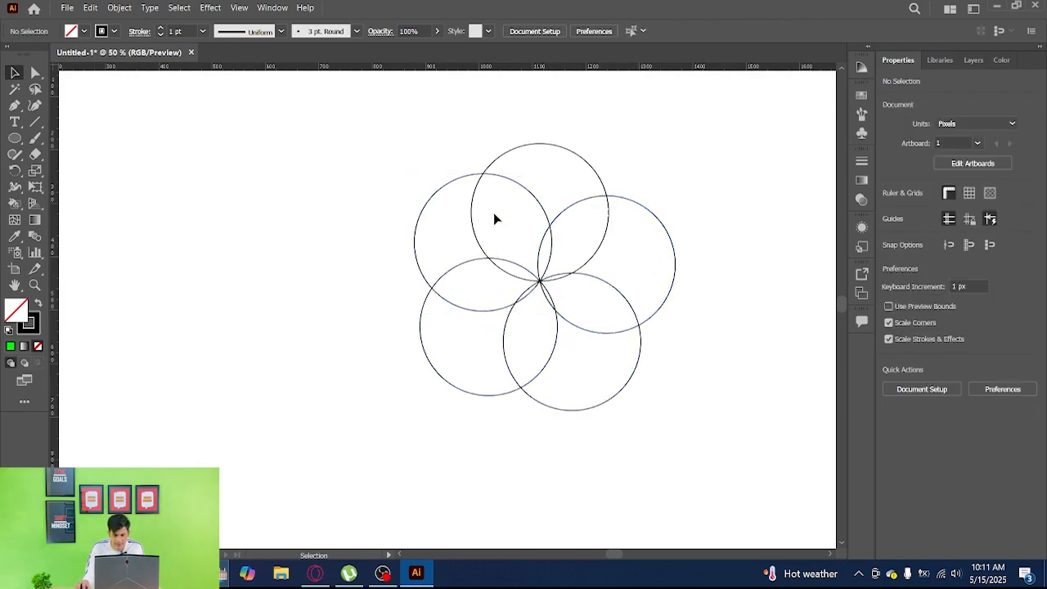
drag(673, 169, 463, 369)
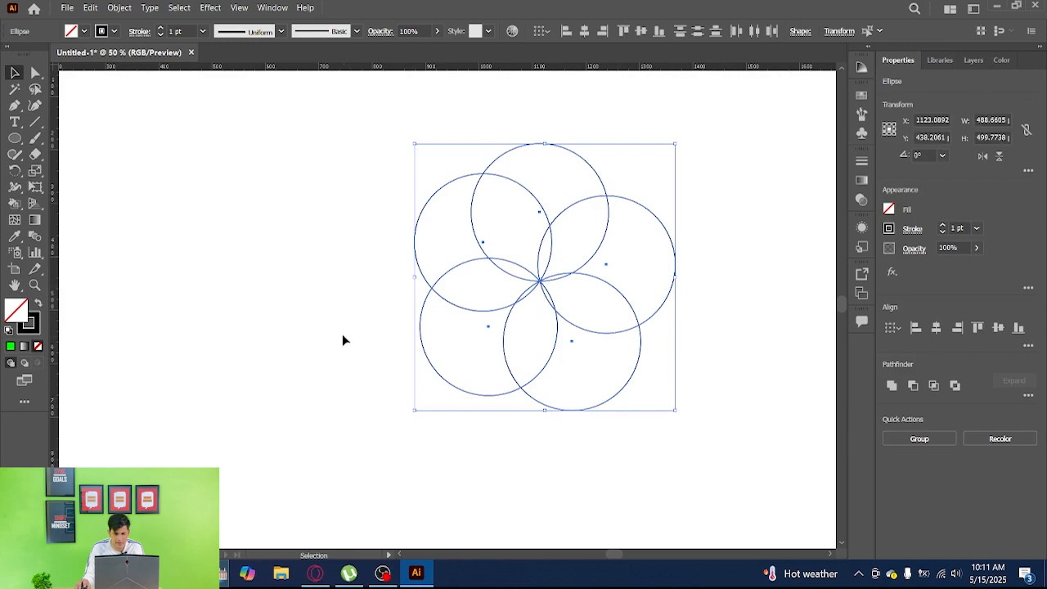
click(13, 204)
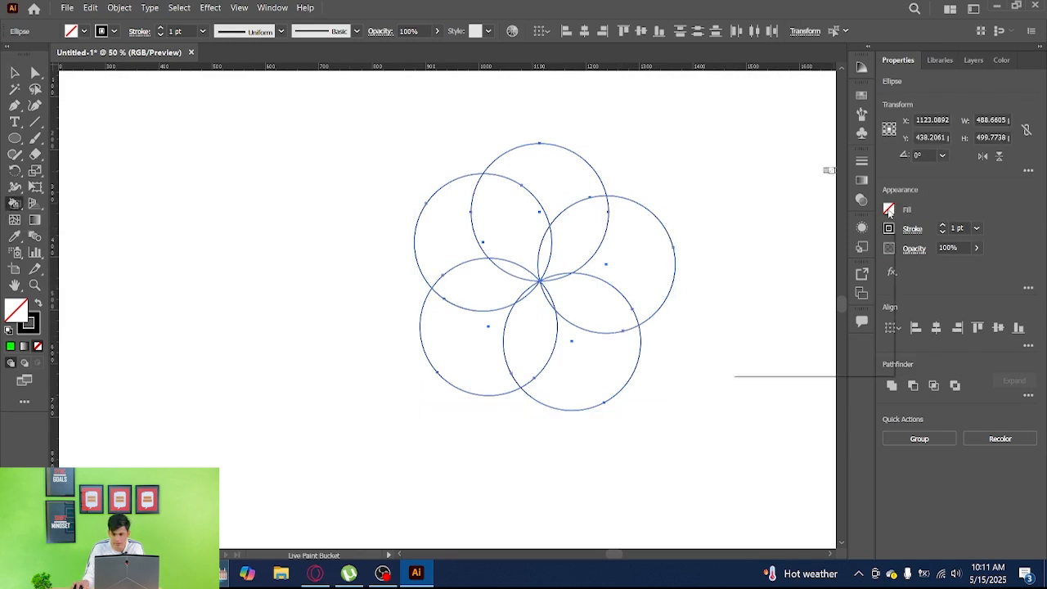
click(889, 211)
click(777, 260)
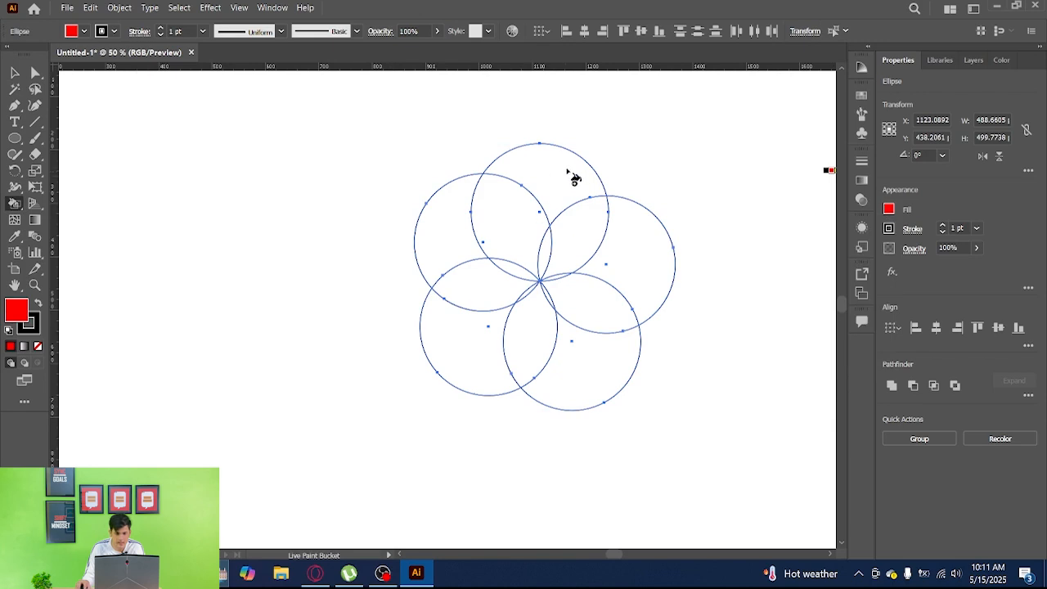
click(569, 172)
key(Right)
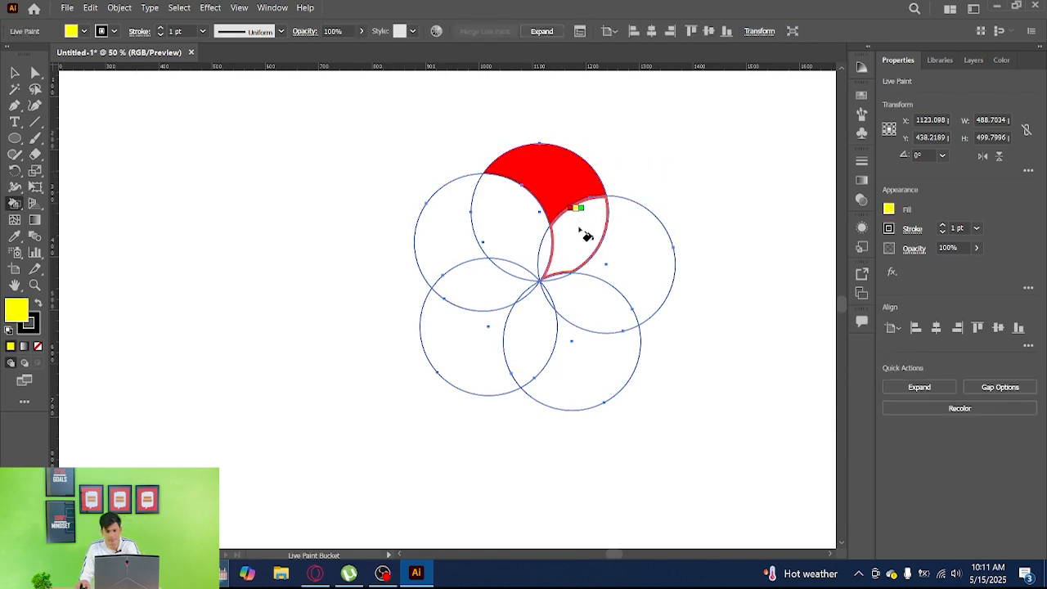
Live-paint the flower's regions clockwise from the upper-right overlap in yellow, green, cyan, blue and magenta
click(582, 233)
key(Right)
click(648, 253)
key(Right)
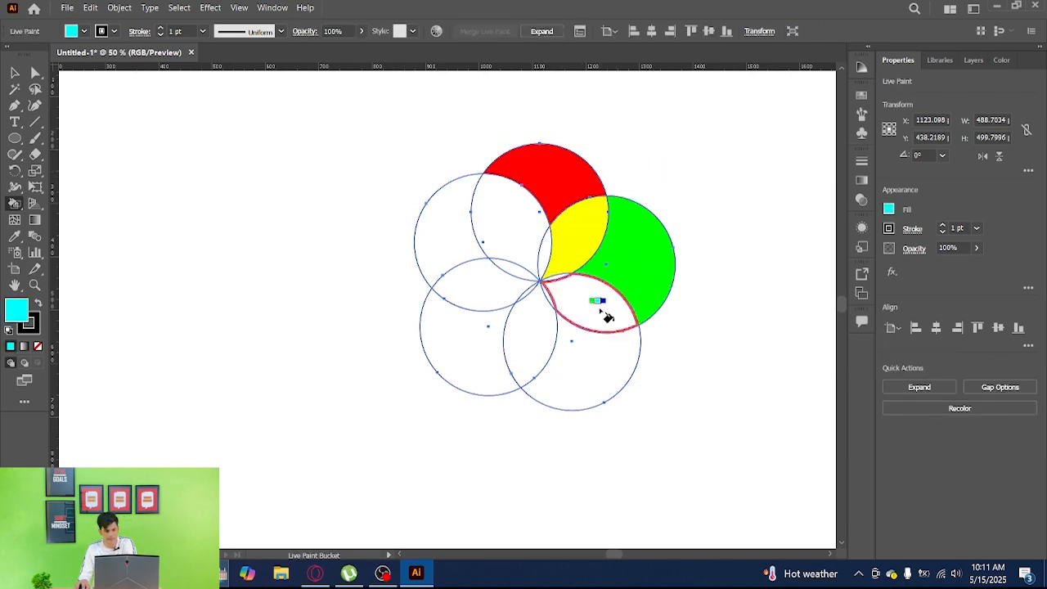
click(602, 311)
key(Right)
click(596, 362)
key(Right)
click(531, 354)
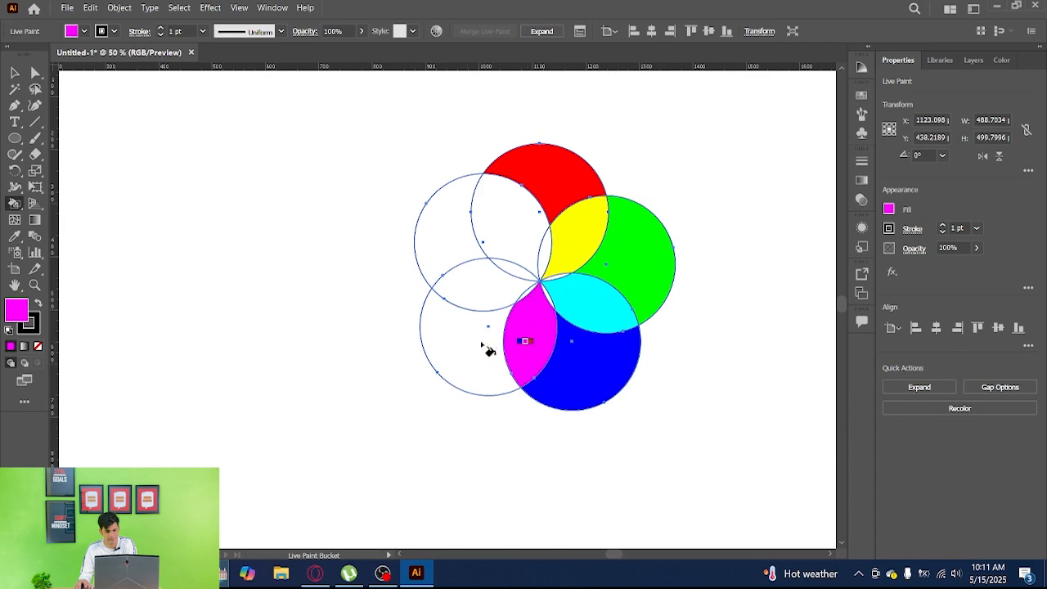
Live-paint the lower-left petal dark red, the overlap above it red, the upper-left petal orange-red and its overlap with the top petal orange
key(Right)
click(482, 343)
key(Right)
click(475, 283)
key(Right)
click(439, 235)
key(Right)
click(515, 219)
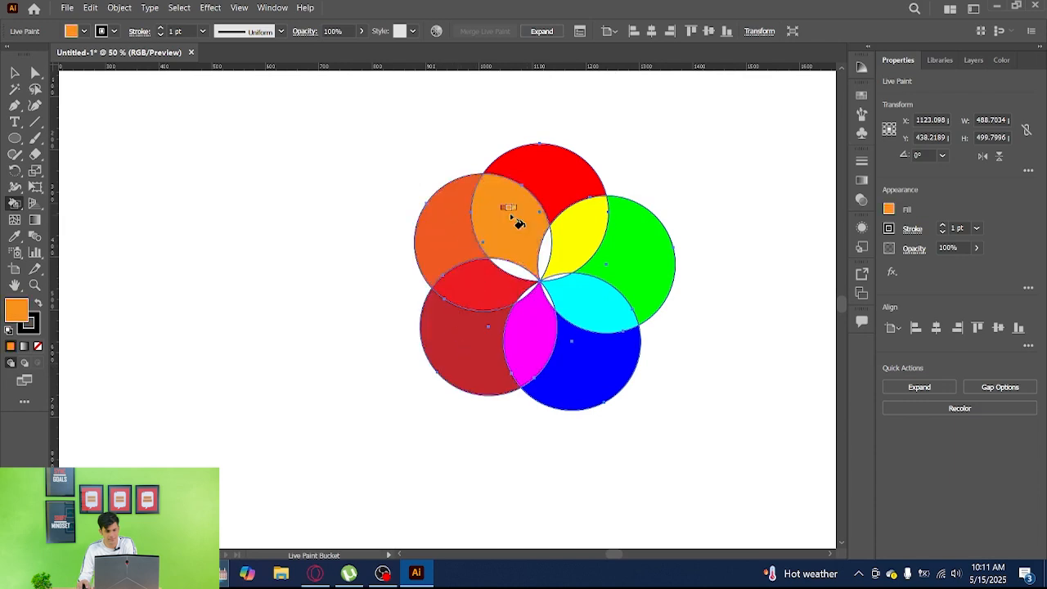
Live-paint the thin slivers around the flower's center in light orange, yellow and green shades, then deselect the artwork
key(Right)
key(Right)
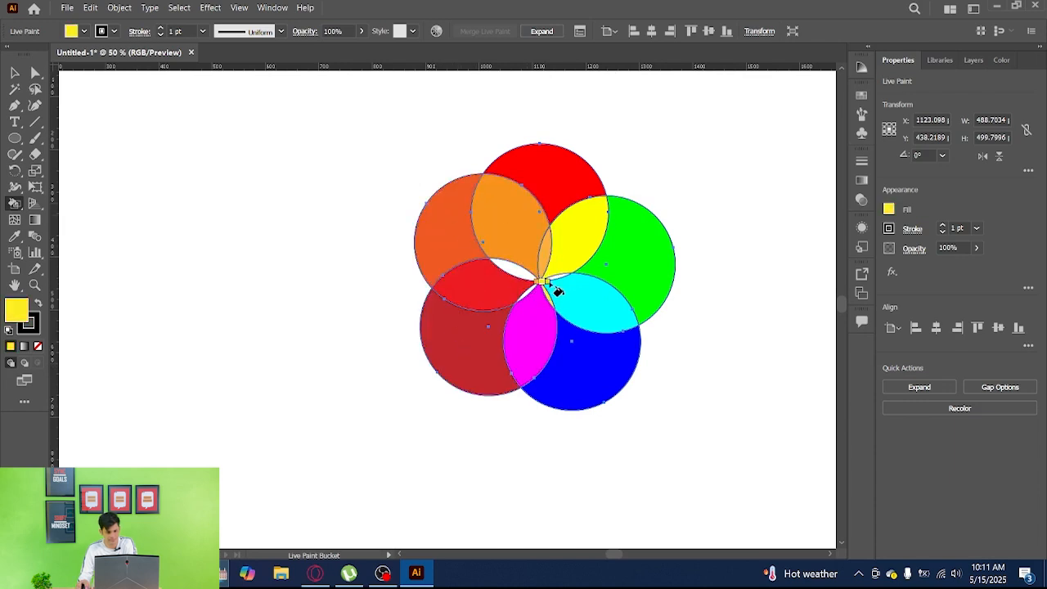
key(Right)
key(Right)
key(Right)
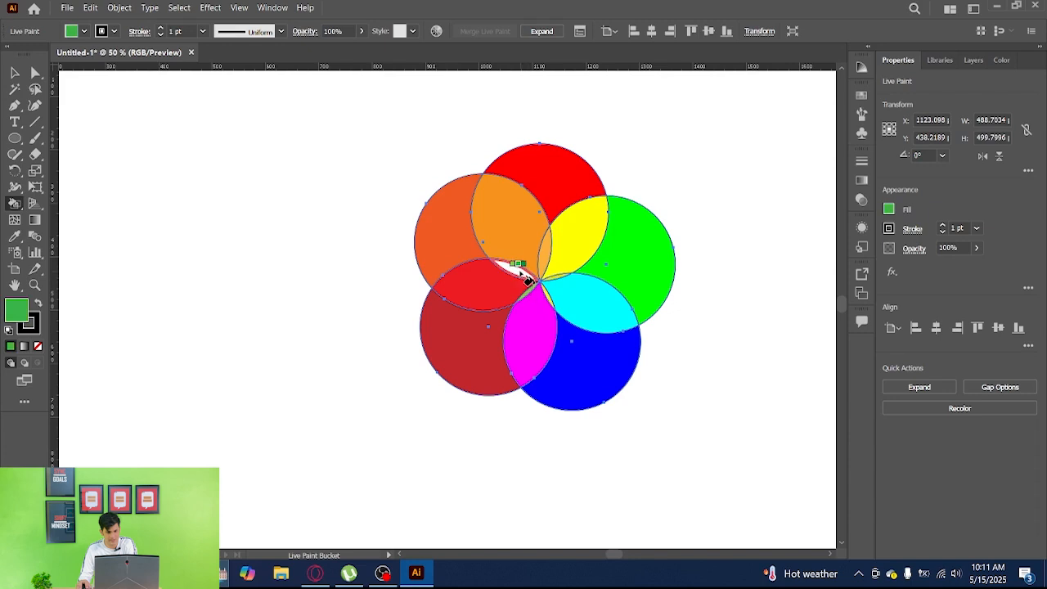
click(520, 273)
key(v)
click(687, 174)
scroll(639, 224, up, 1)
drag(647, 223, 612, 206)
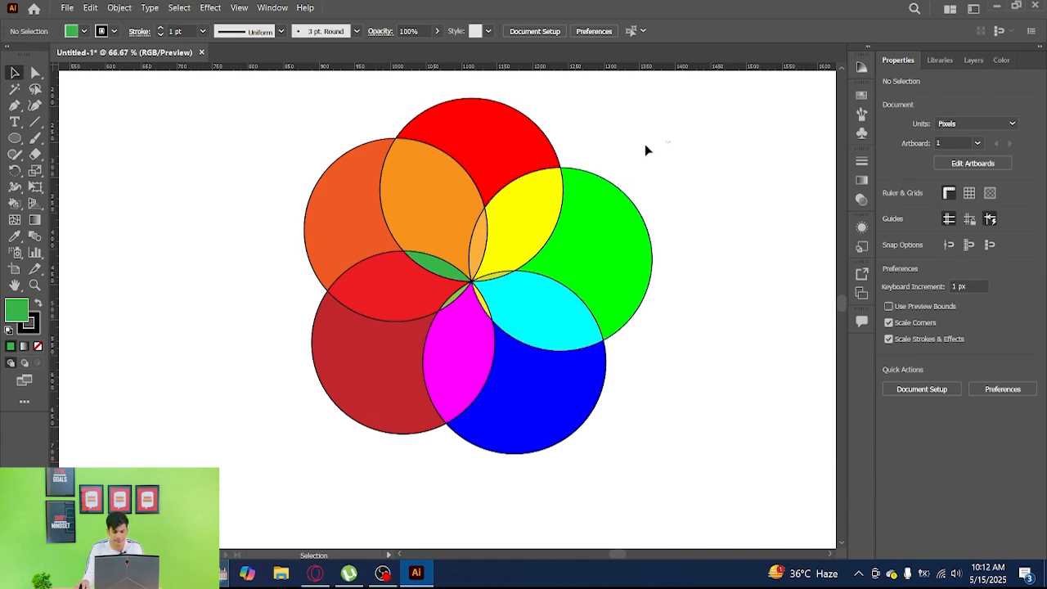
Delete the painted flower and move the traced Doraemon drawing onto the emptied artboard
click(394, 312)
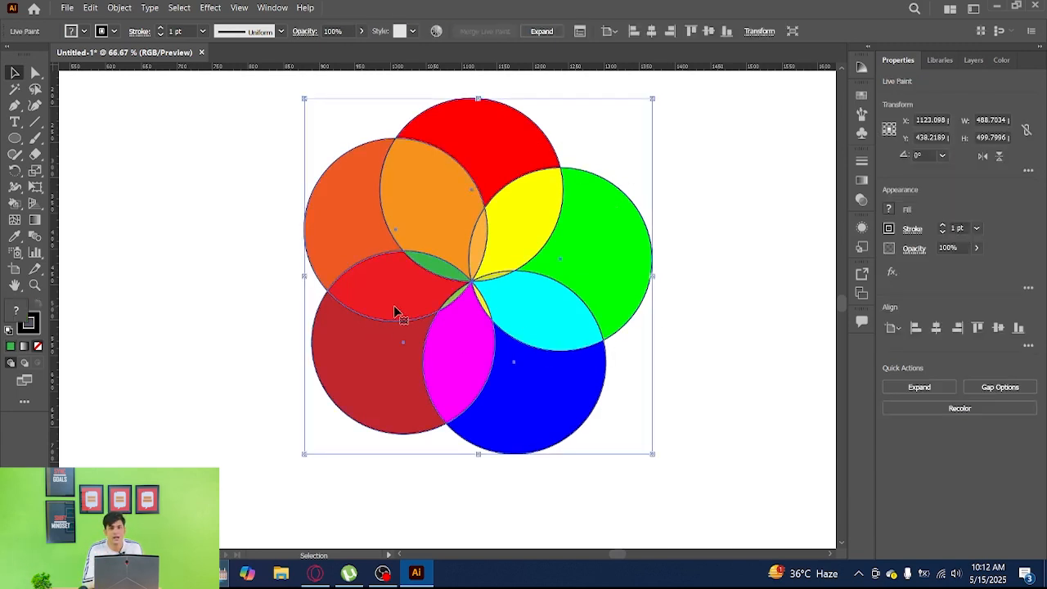
key(Delete)
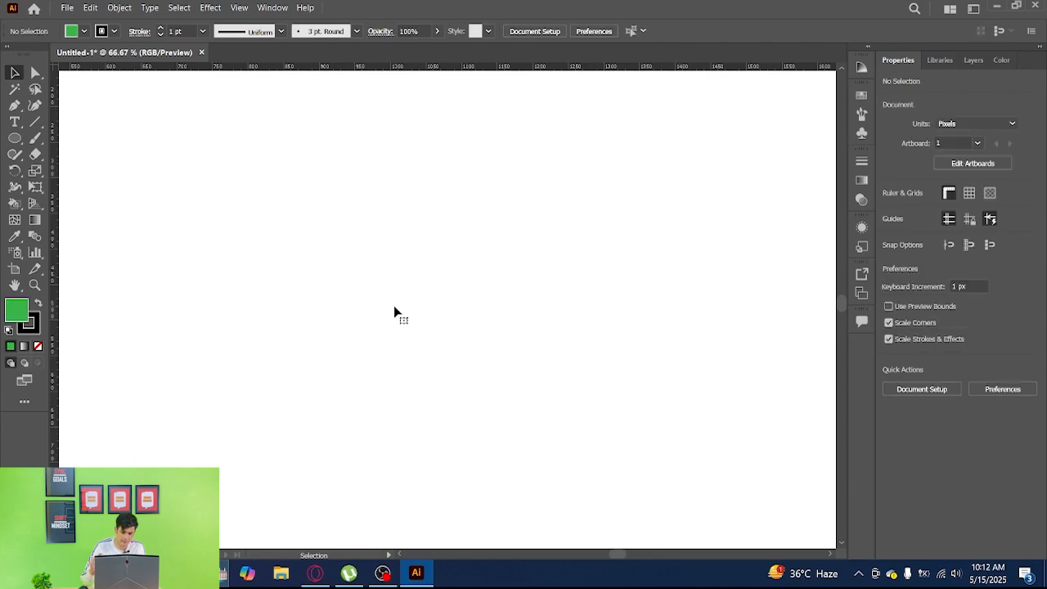
scroll(405, 269, down, 3)
drag(416, 261, 449, 265)
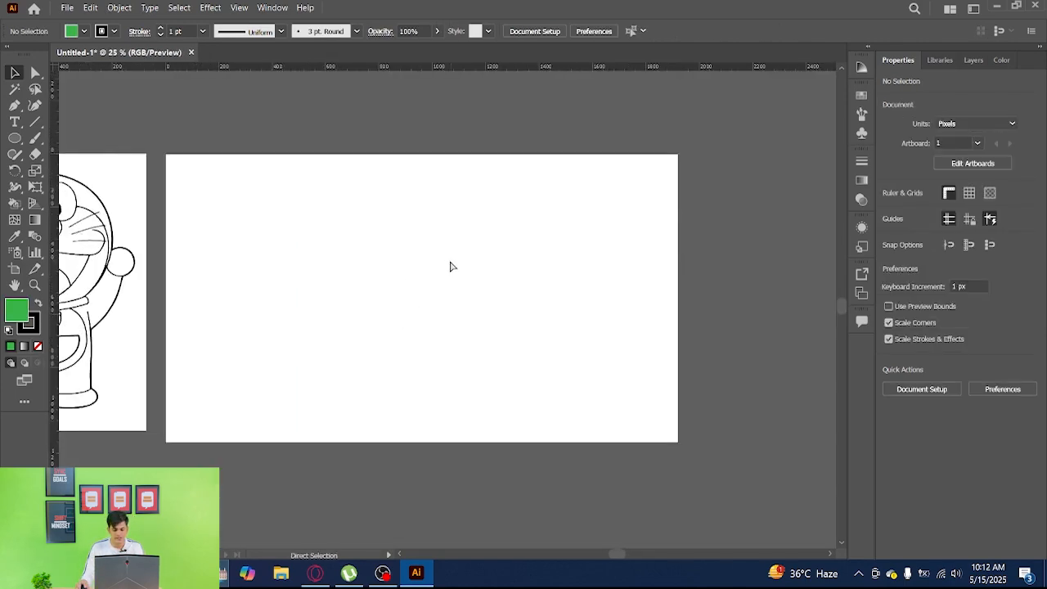
mouse_move(117, 242)
mouse_down()
mouse_move(478, 247)
mouse_move(525, 232)
mouse_up()
scroll(455, 243, up, 2)
drag(454, 242, 469, 216)
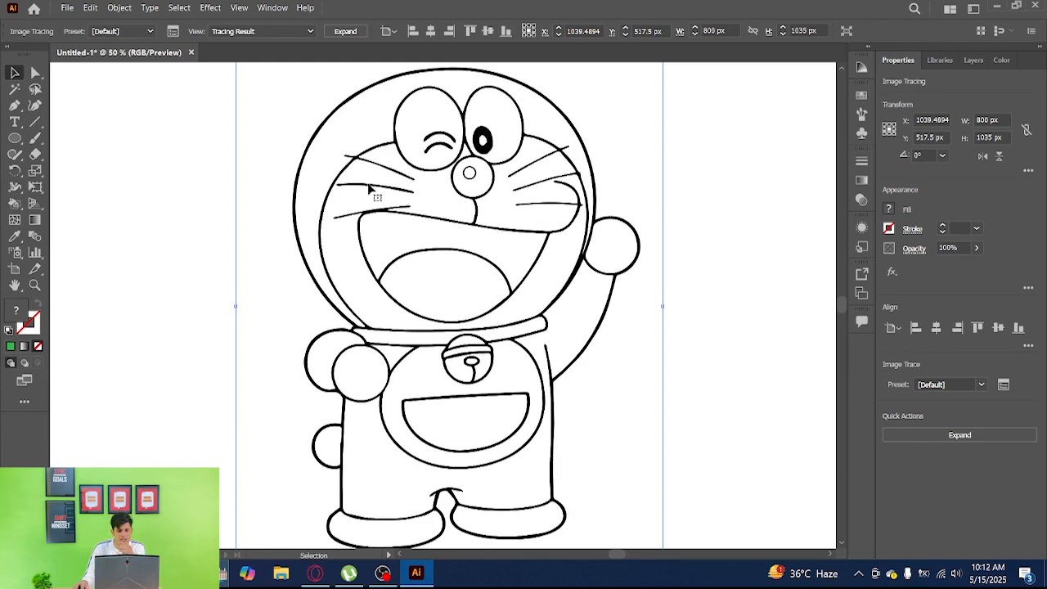
Expand the Doraemon image tracing into editable paths and deselect it
click(345, 33)
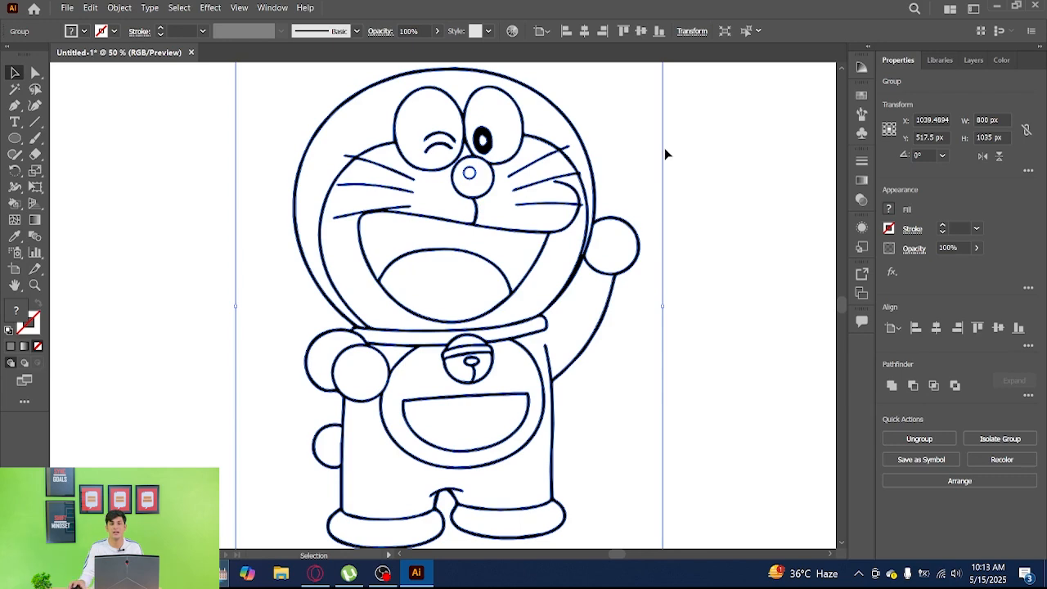
click(667, 159)
scroll(662, 161, down, 1)
drag(603, 167, 579, 186)
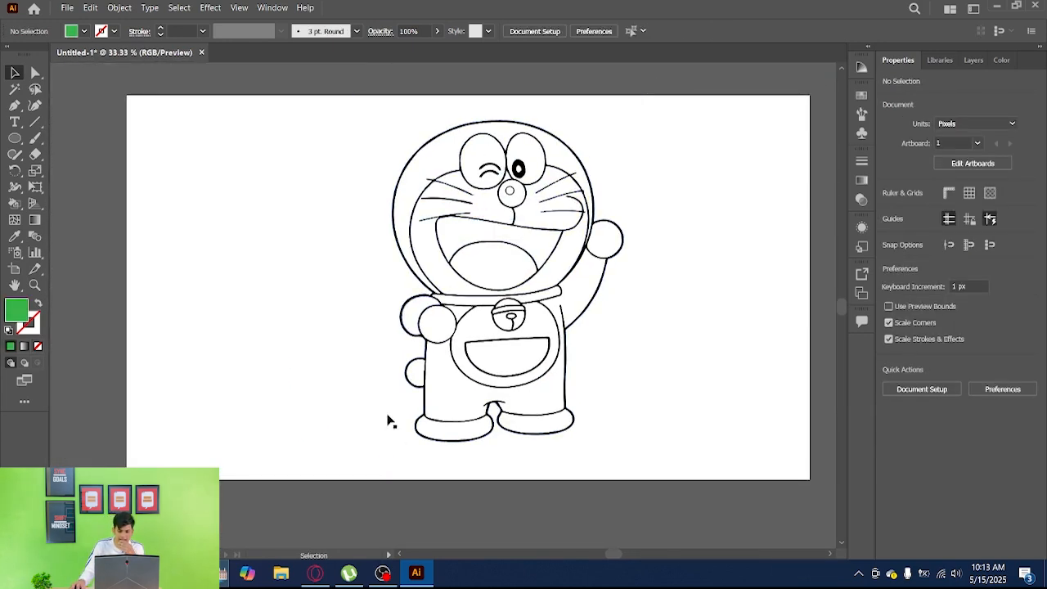
Switch to the browser and open the colored "Tracing Cartoon Character" picture from the "doraemon trace drawing" image results
click(315, 572)
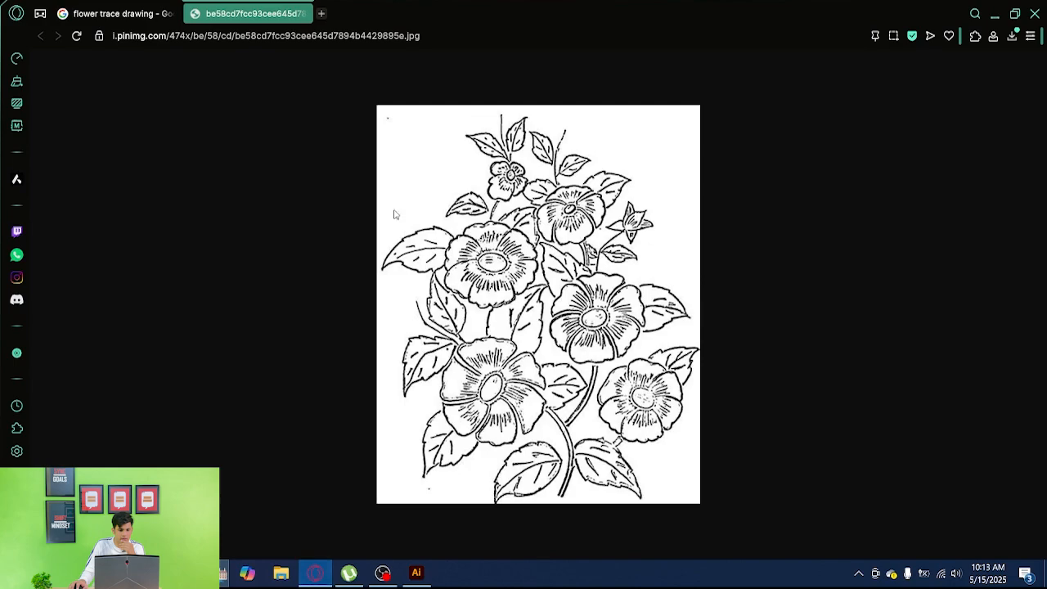
click(106, 13)
scroll(435, 214, down, 3)
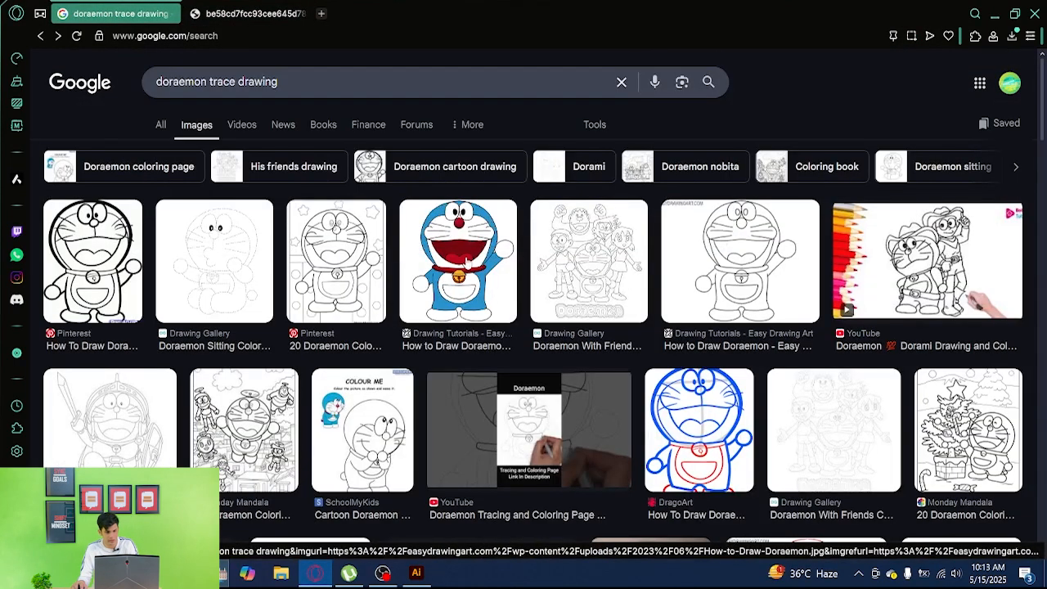
scroll(484, 266, down, 5)
scroll(489, 278, down, 4)
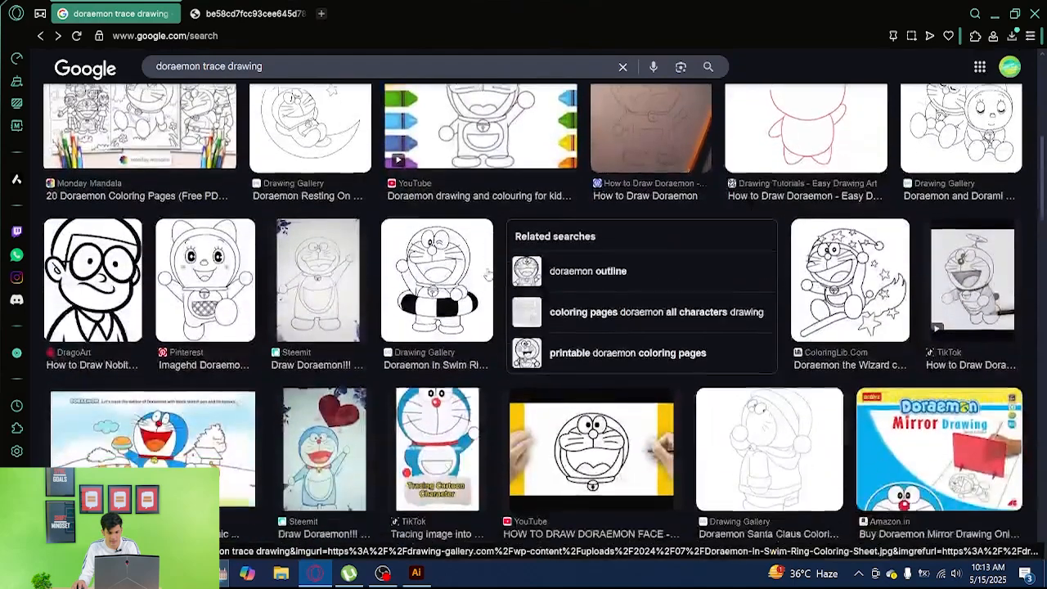
click(438, 327)
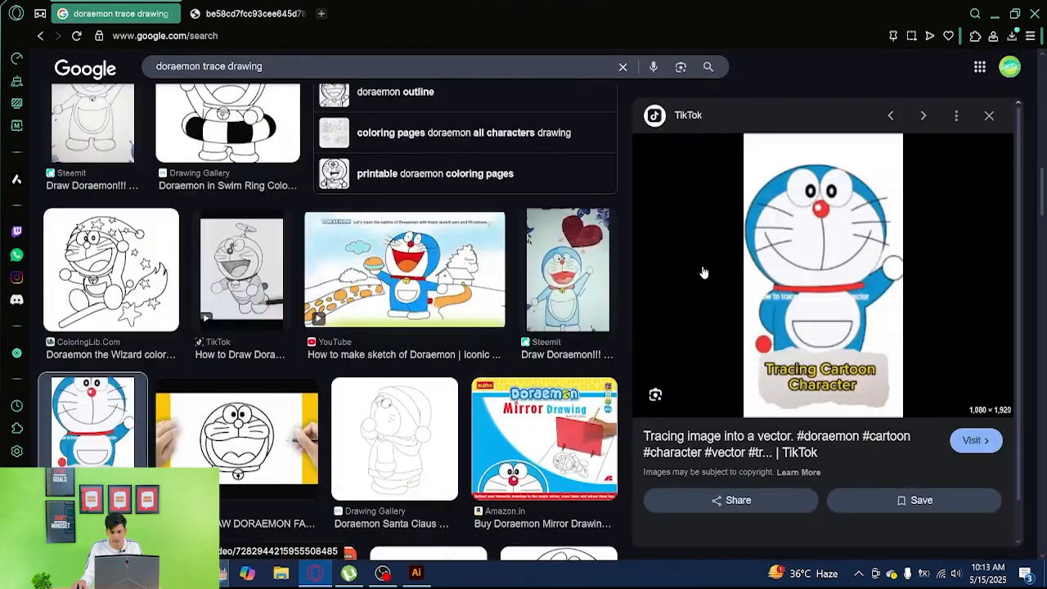
Open the colored Doraemon picture in its own browser tab and copy the image
right_click(822, 269)
right_click(798, 274)
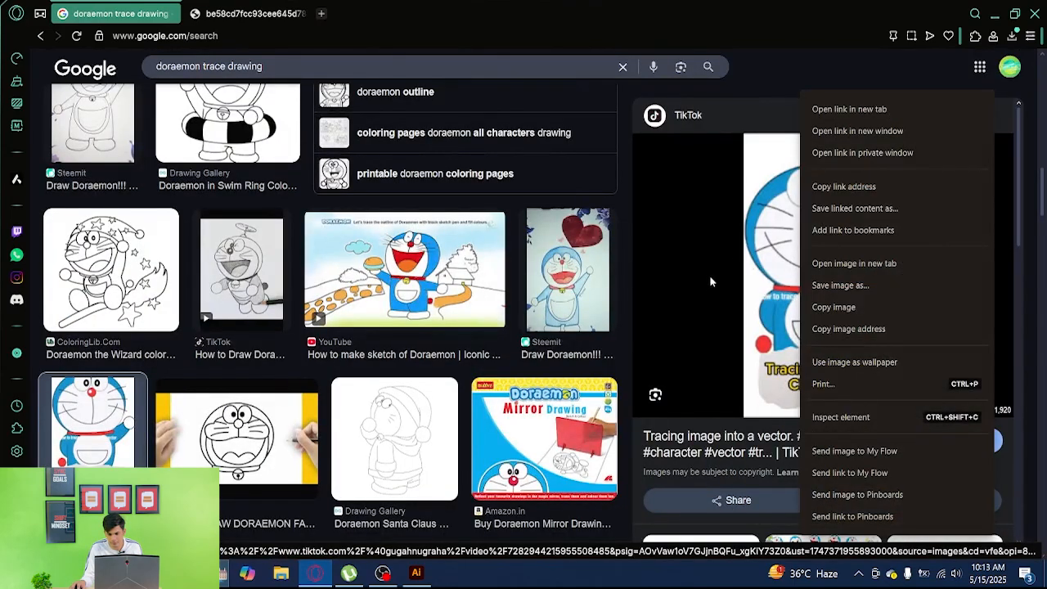
right_click(787, 250)
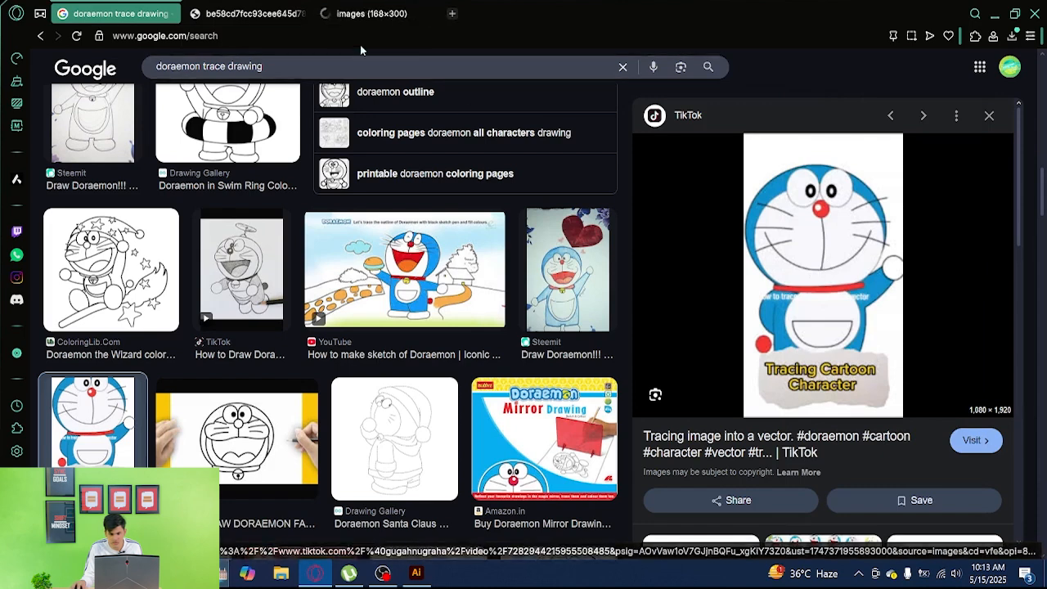
click(376, 13)
right_click(500, 233)
click(567, 297)
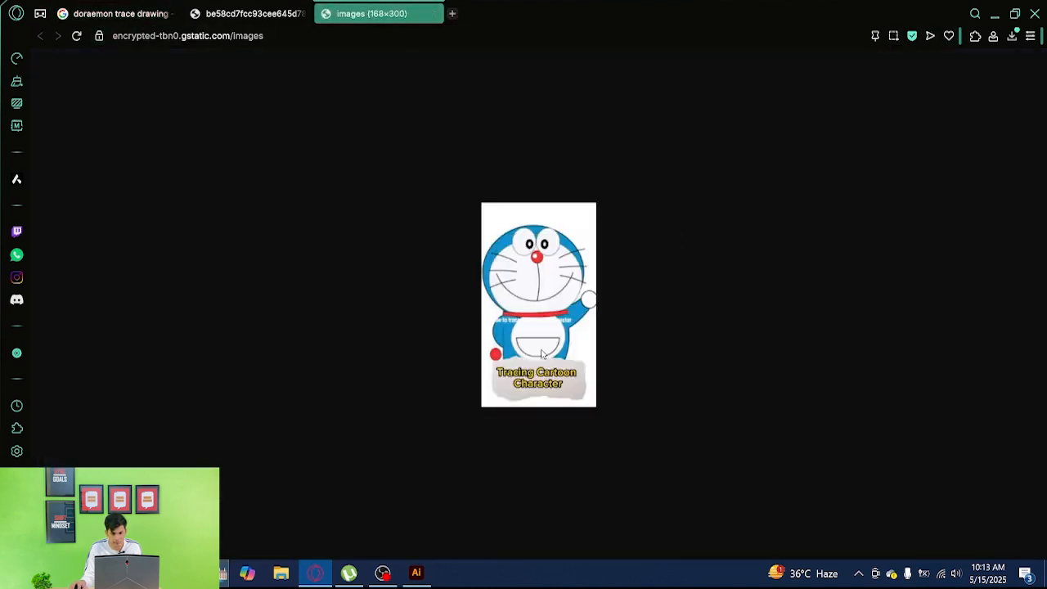
Switch to Illustrator, paste the colored Doraemon picture, enlarge it and place it across the artboard's left edge as color reference
click(415, 573)
key(ctrl+v)
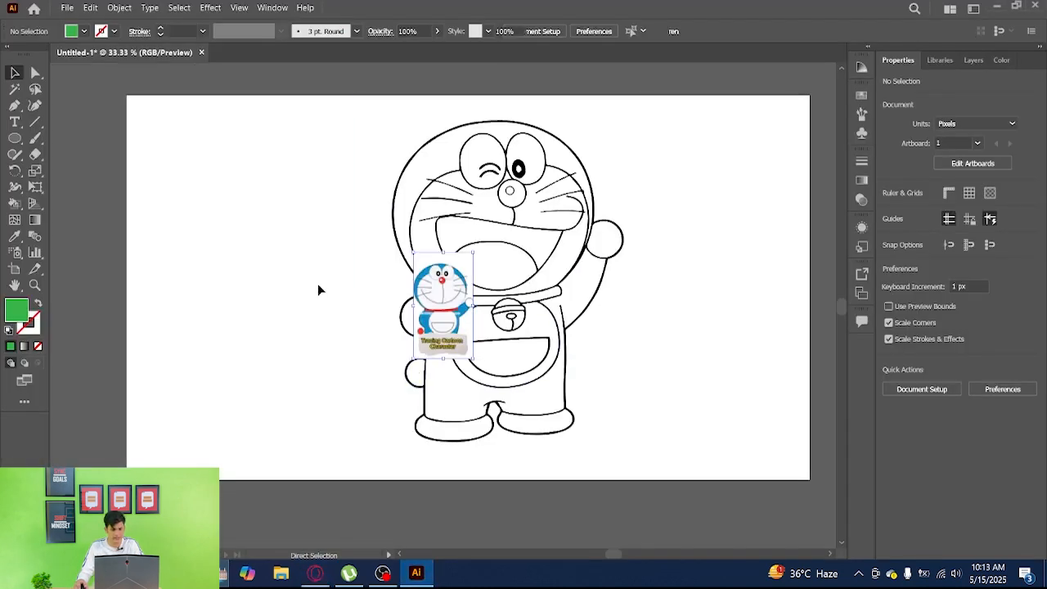
drag(473, 250, 313, 133)
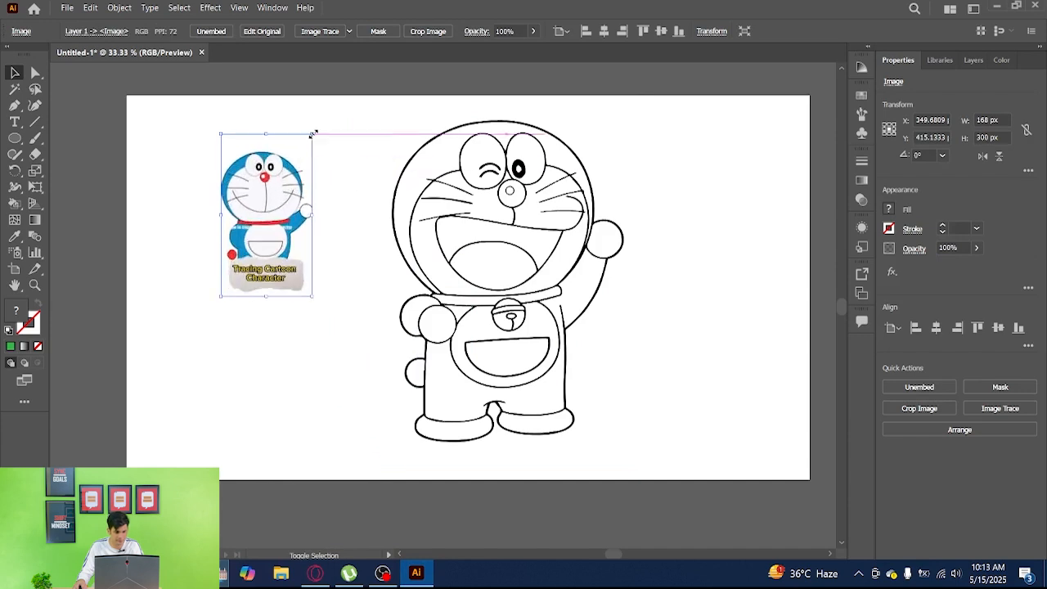
drag(272, 205, 154, 272)
click(309, 127)
Draw a rectangle about 87 by 77 px near the artboard's upper-left area and fill it with the blue sampled from the reference picture
key(m)
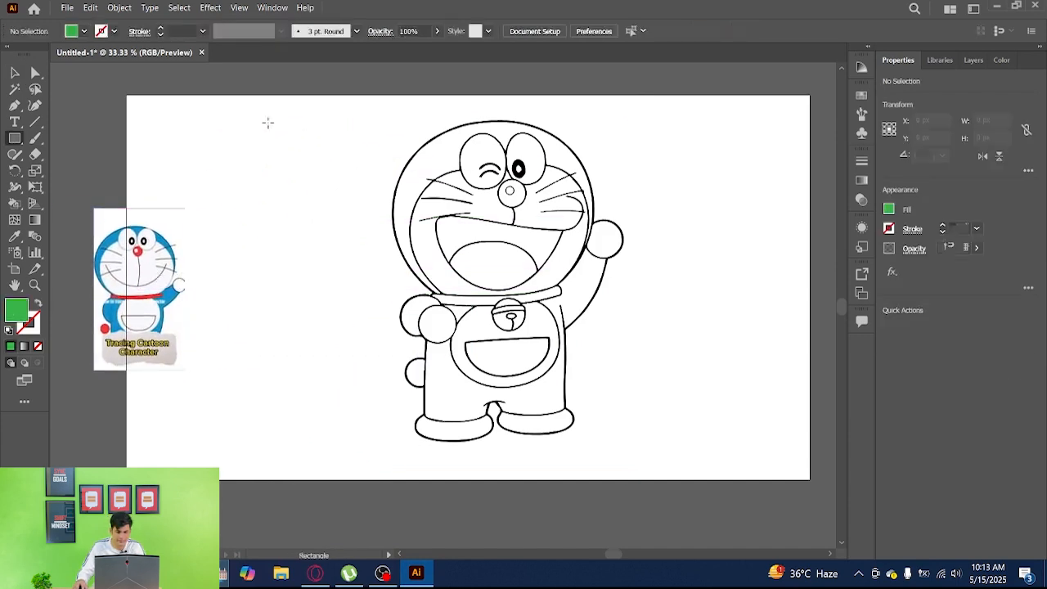
drag(264, 116, 297, 144)
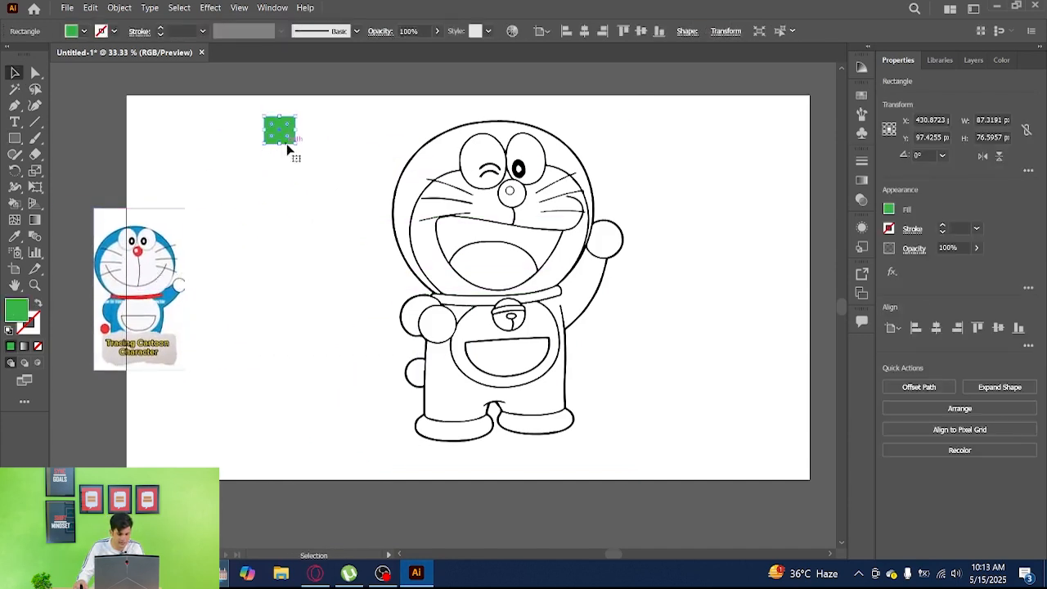
key(i)
click(165, 243)
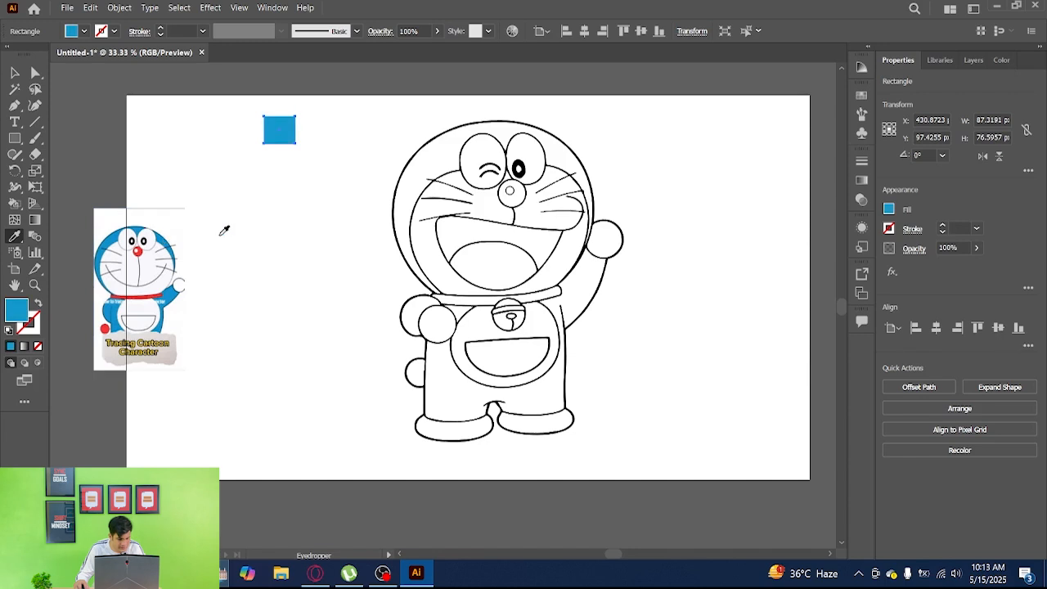
Fully round the blue rectangle's corners and place two copies of it, one below and one beside the original
key(v)
click(282, 154)
click(274, 134)
drag(271, 135, 283, 176)
click(299, 156)
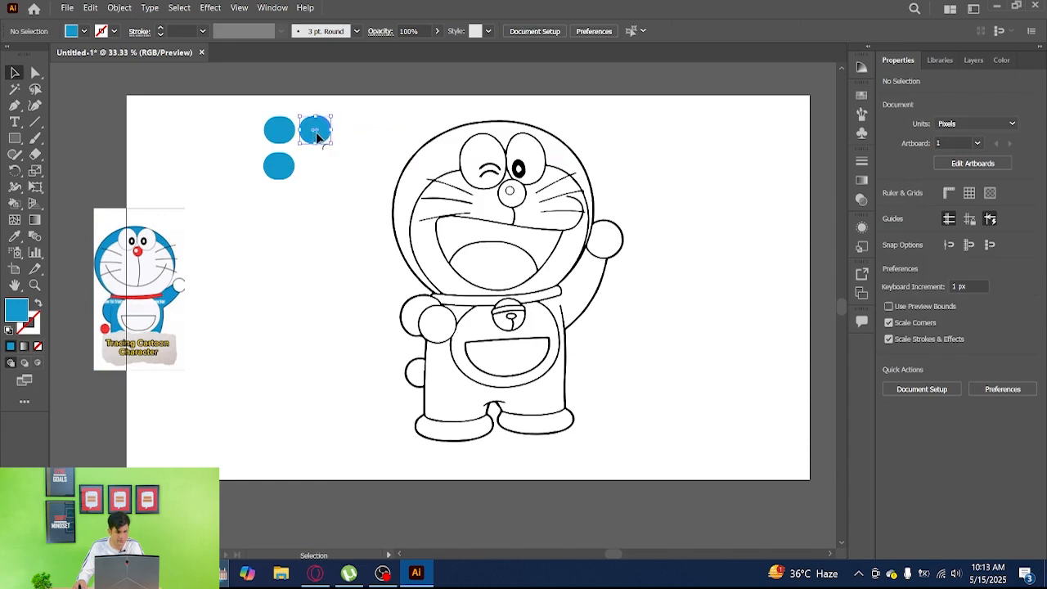
Recolor the right swatch shape with the red sampled from the reference picture and fill the lower swatch shape with yellow
click(318, 136)
key(i)
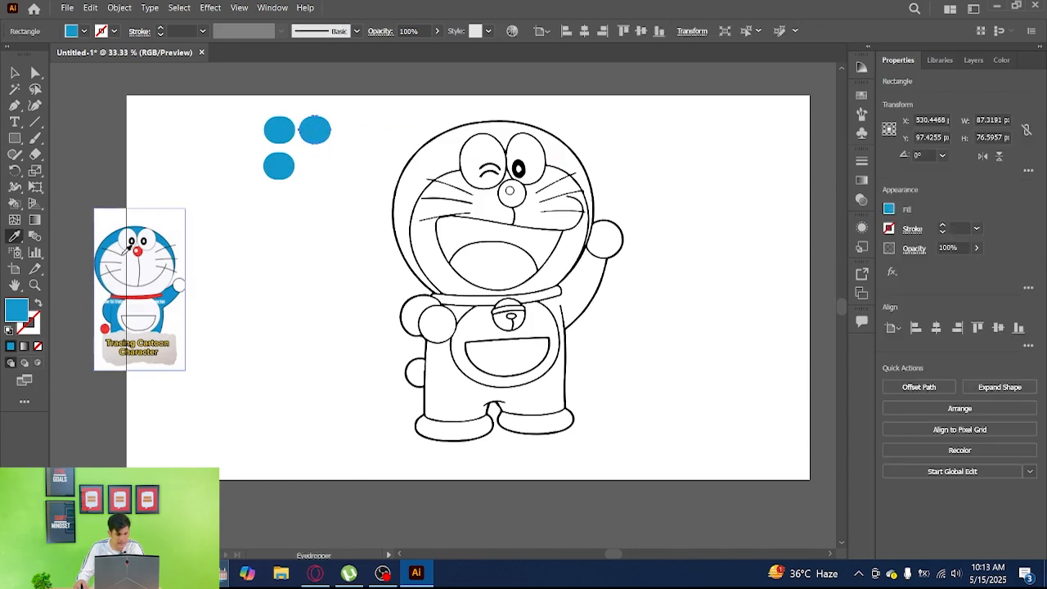
click(107, 328)
key(v)
click(279, 166)
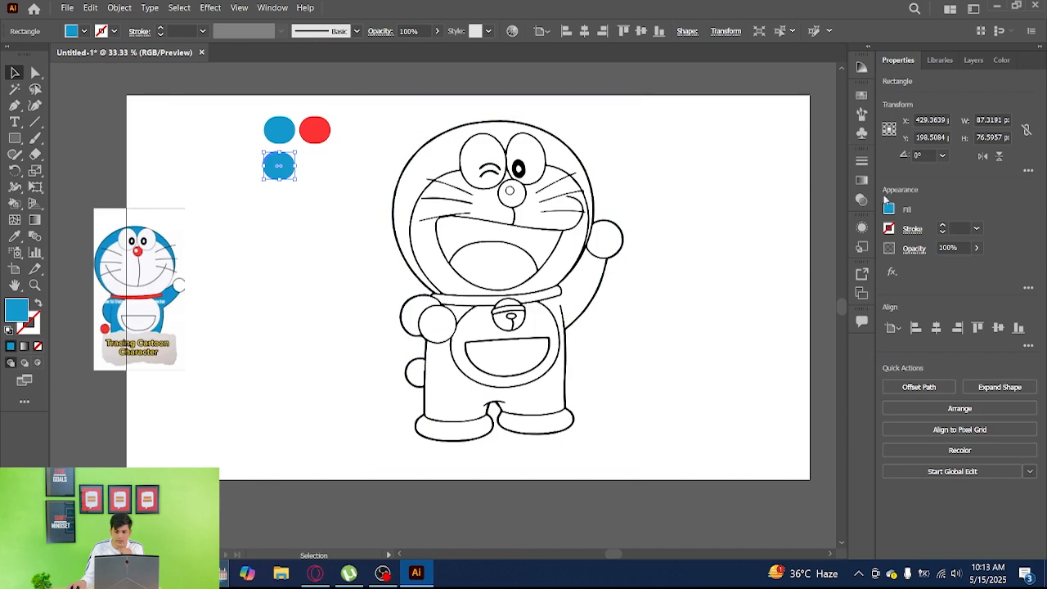
click(889, 209)
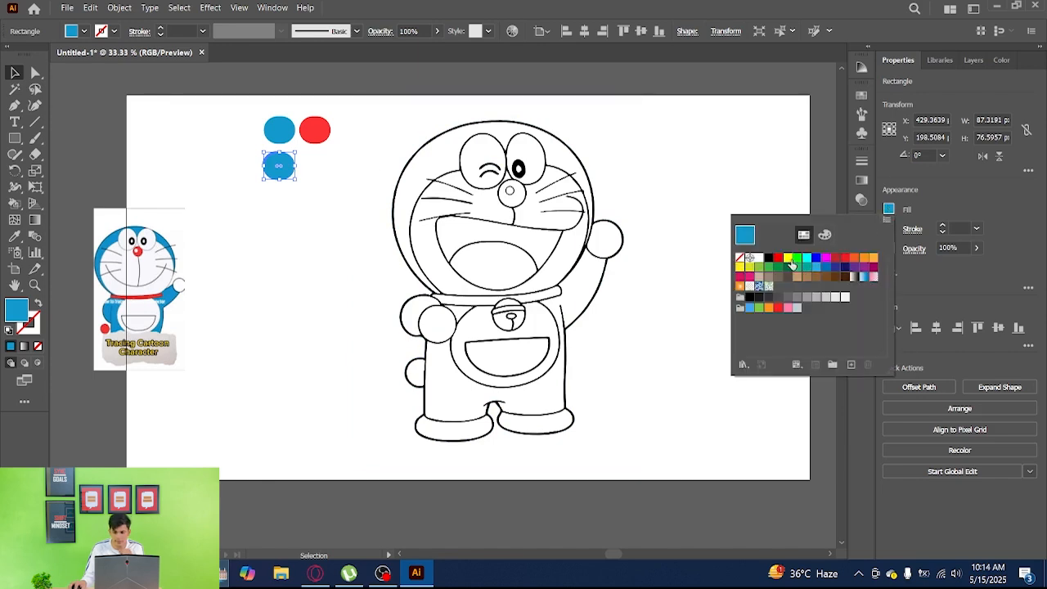
click(787, 262)
click(685, 150)
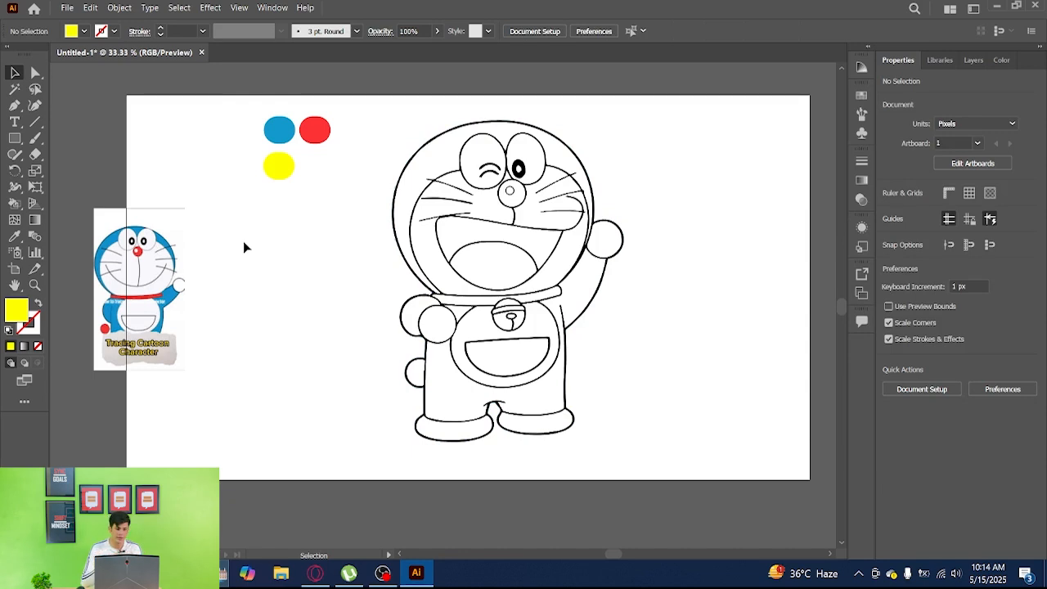
Live-paint the Doraemon tracing's head, arms and body with the blue swatch, and its nose and tail with the red swatch
click(495, 151)
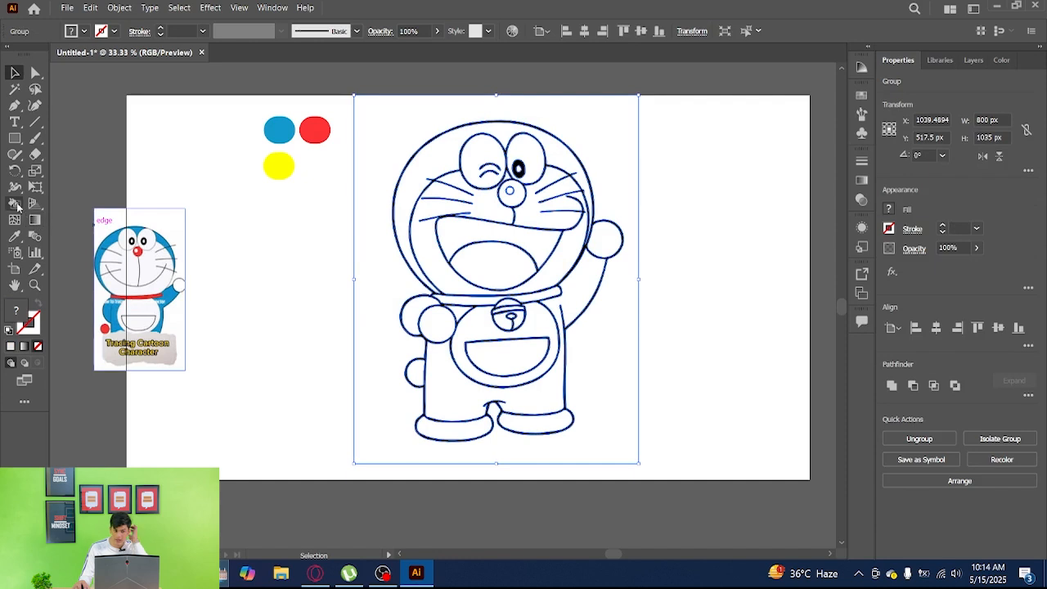
click(16, 204)
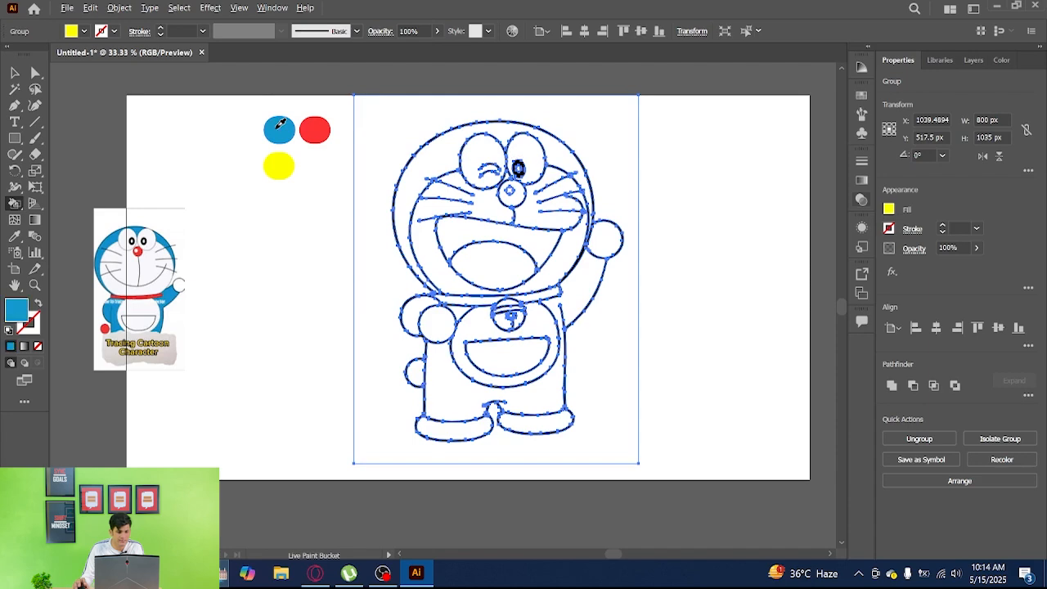
click(442, 160)
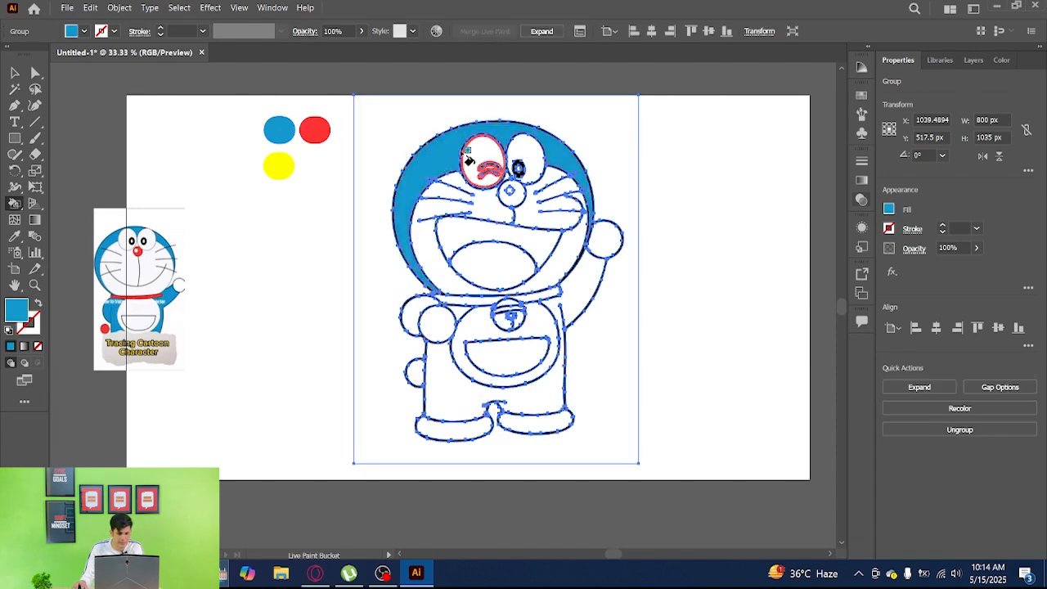
click(579, 304)
click(413, 314)
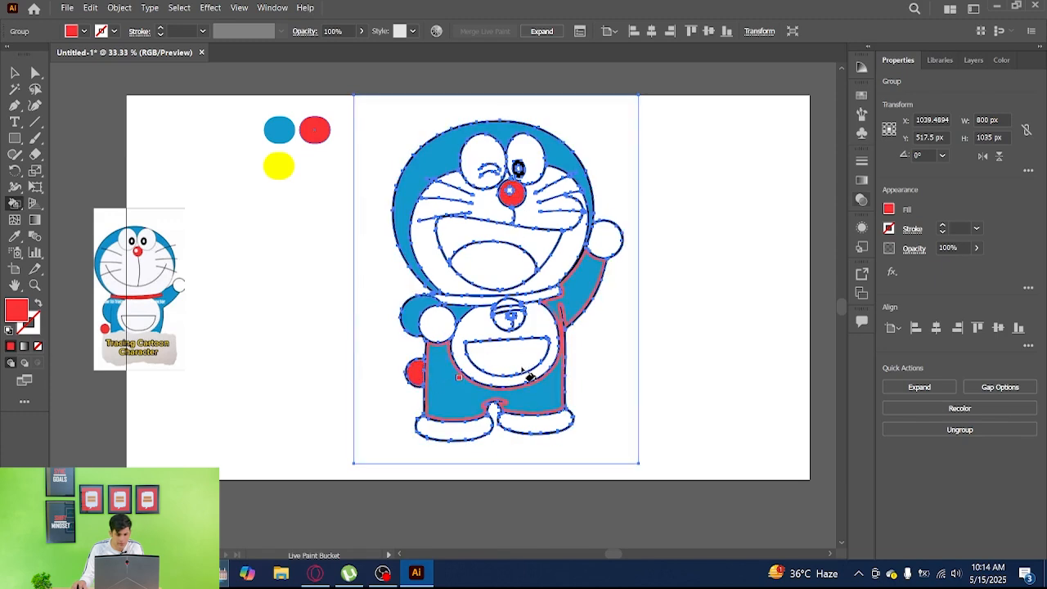
Fill the bell with the yellow swatch, and its band and Doraemon's tongue with the red swatch
alt+click(281, 167)
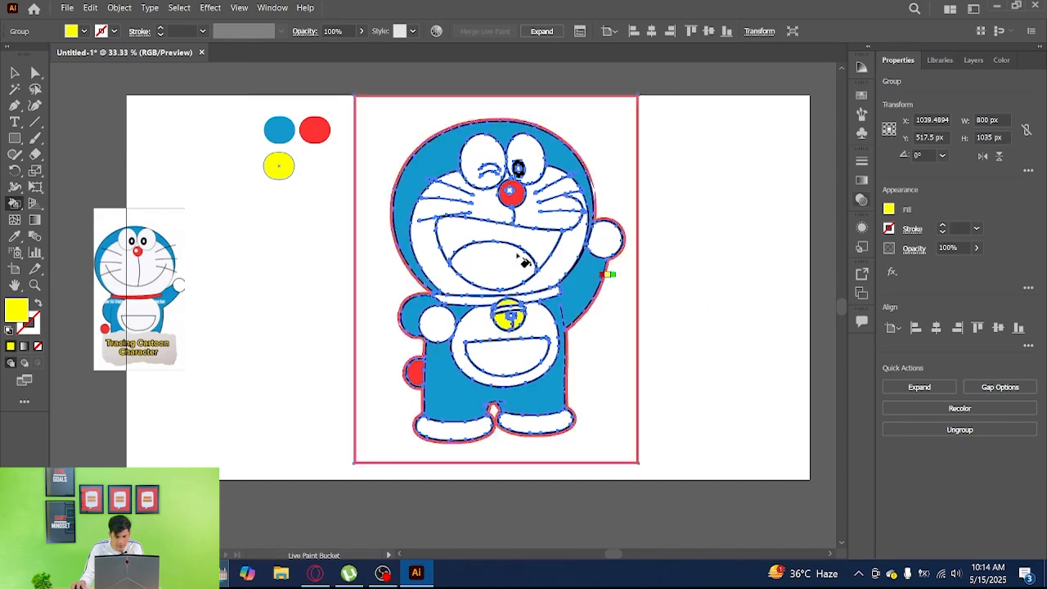
alt+click(315, 130)
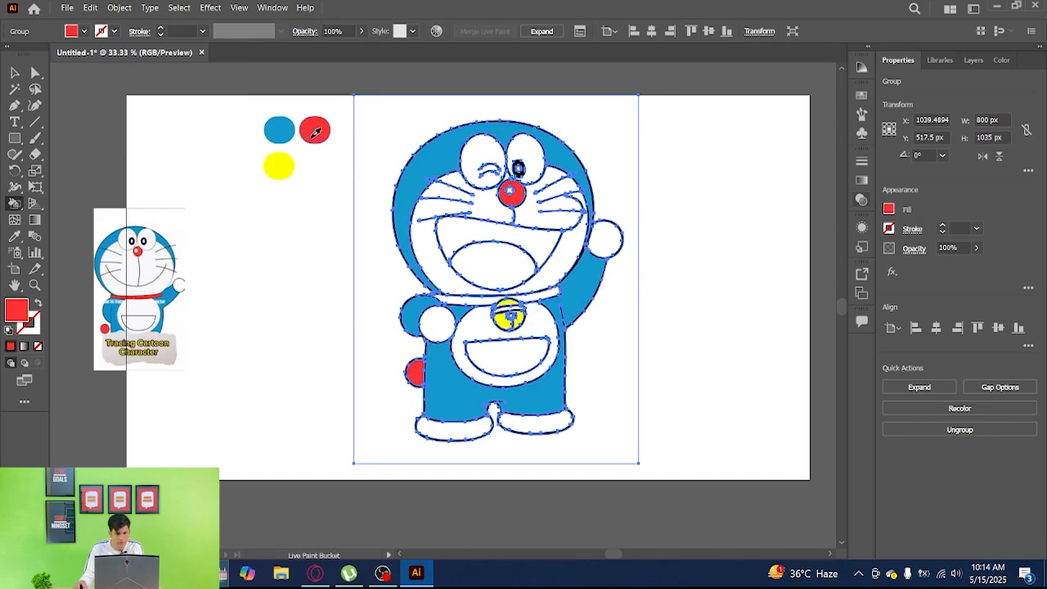
click(505, 310)
click(499, 262)
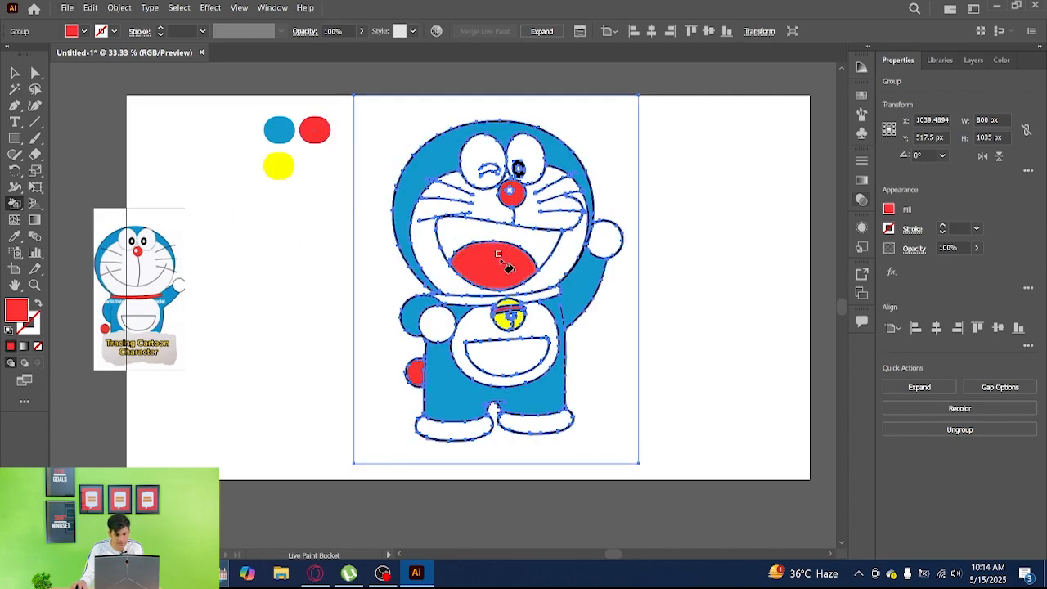
Fill Doraemon's collar with red using the Live Paint Bucket and deselect the artwork
key(v)
click(299, 234)
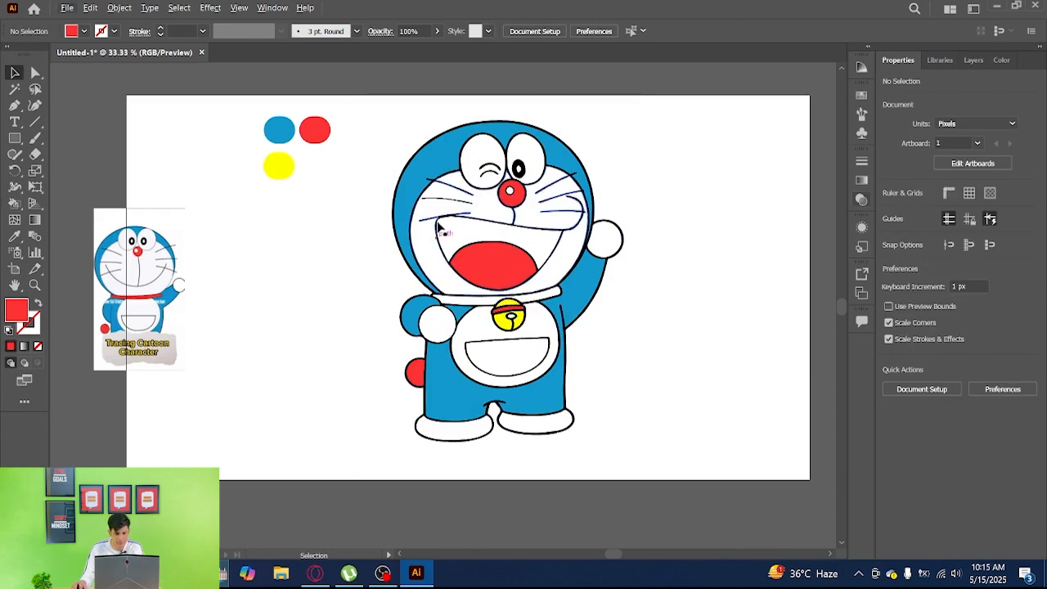
drag(452, 227, 488, 283)
key(ctrl+z)
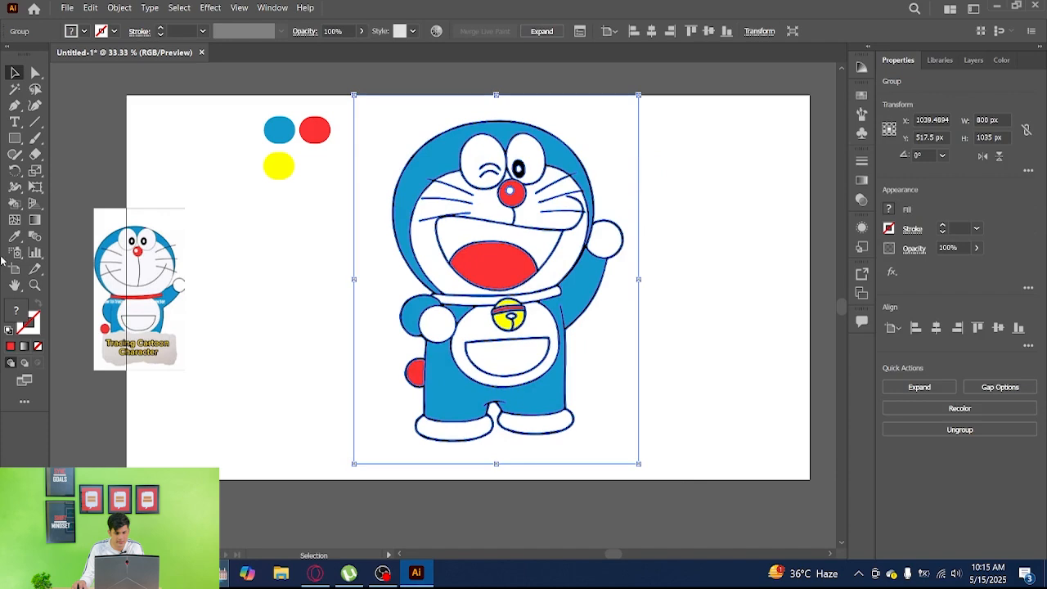
click(13, 204)
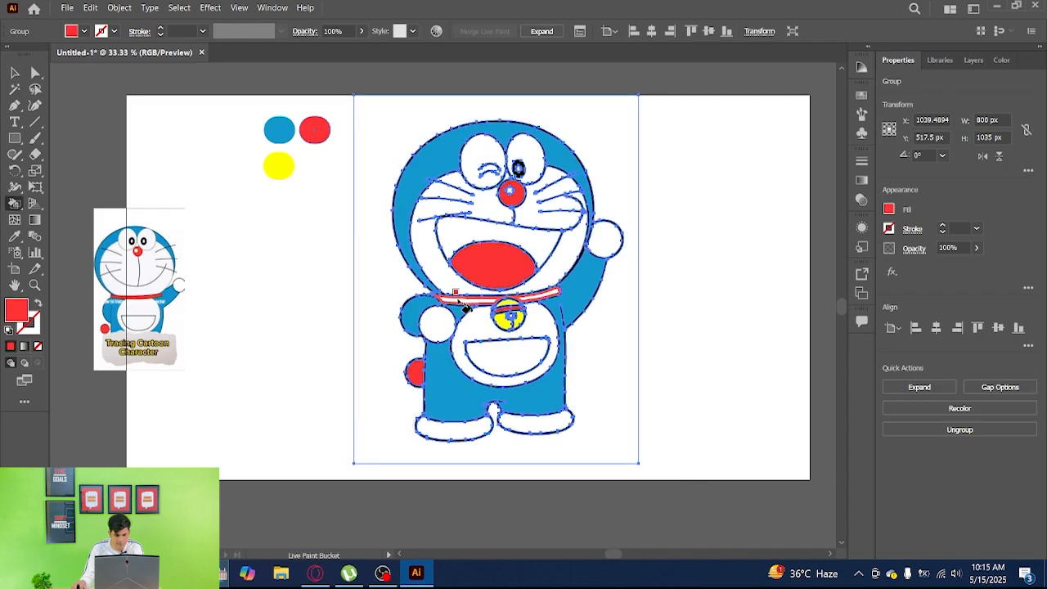
key(v)
click(375, 316)
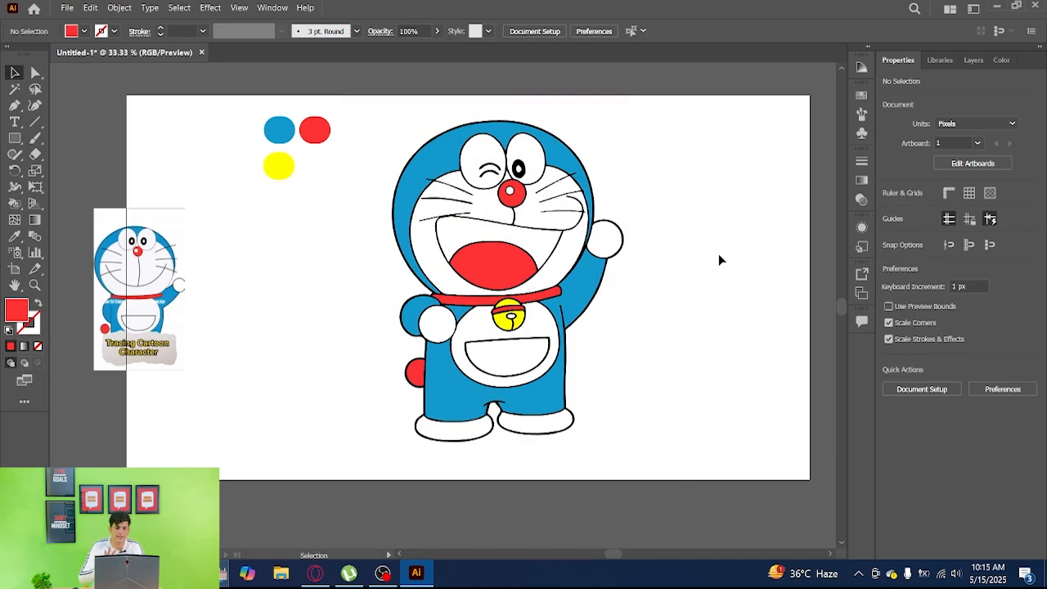
Examine the painted tracing's outlines and fills up close around the face, eyes, nose and body
scroll(536, 205, up, 3)
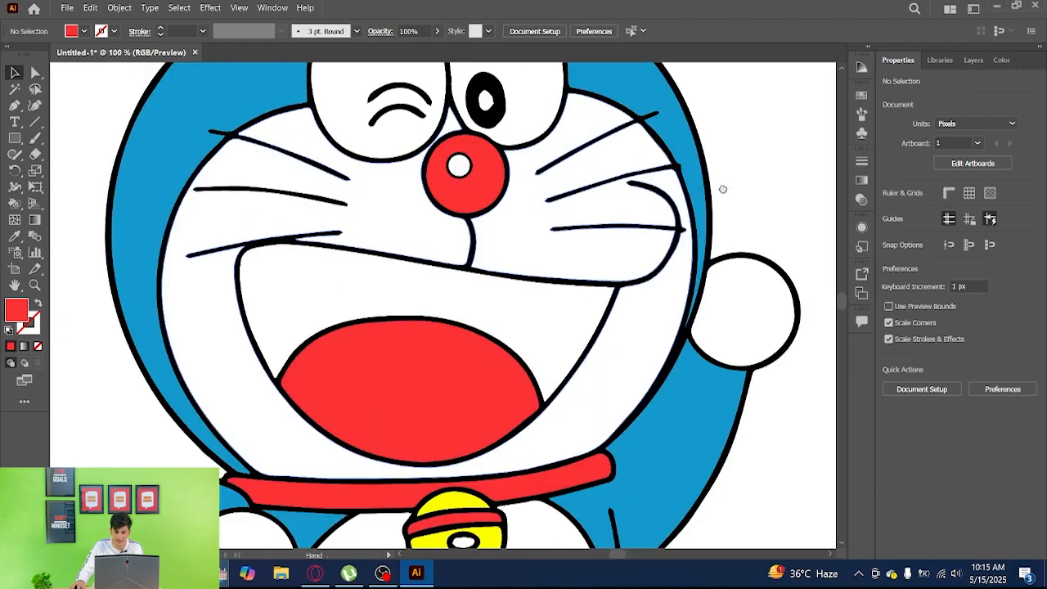
scroll(535, 205, up, 6)
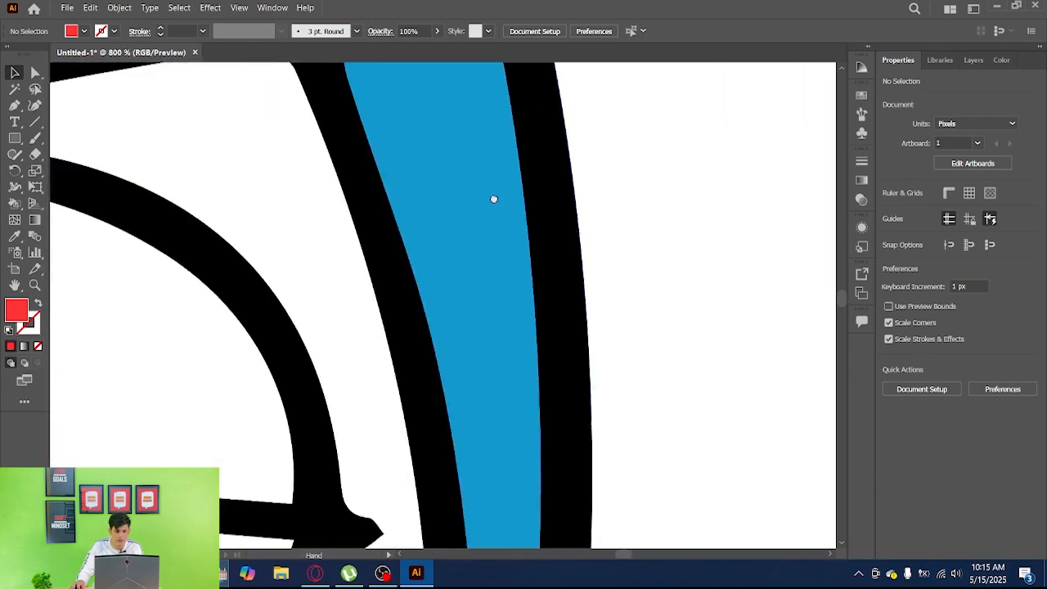
scroll(494, 199, down, 4)
scroll(516, 166, down, 4)
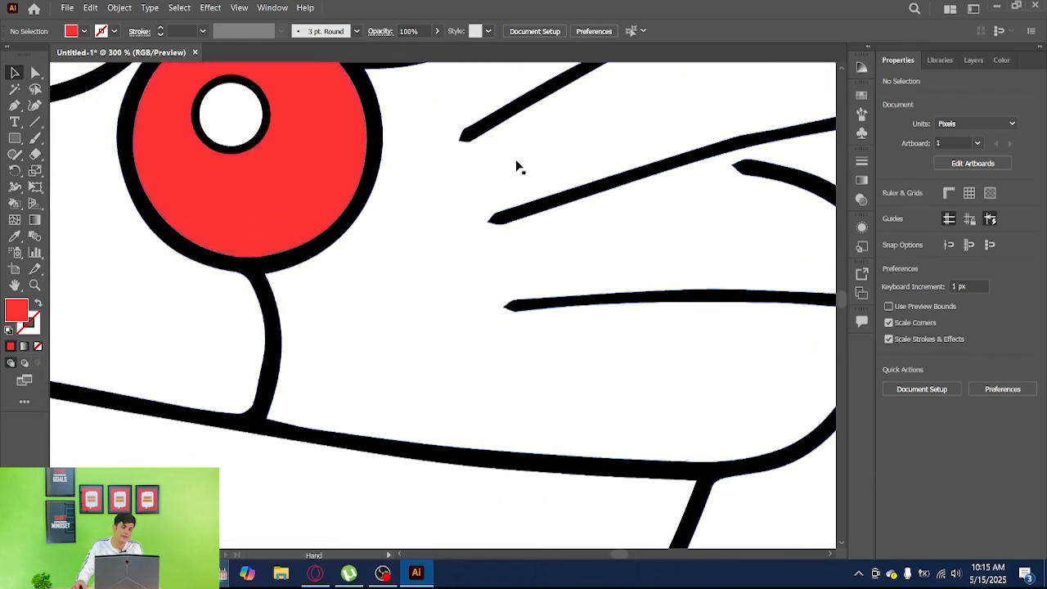
scroll(507, 177, up, 2)
scroll(450, 169, down, 1)
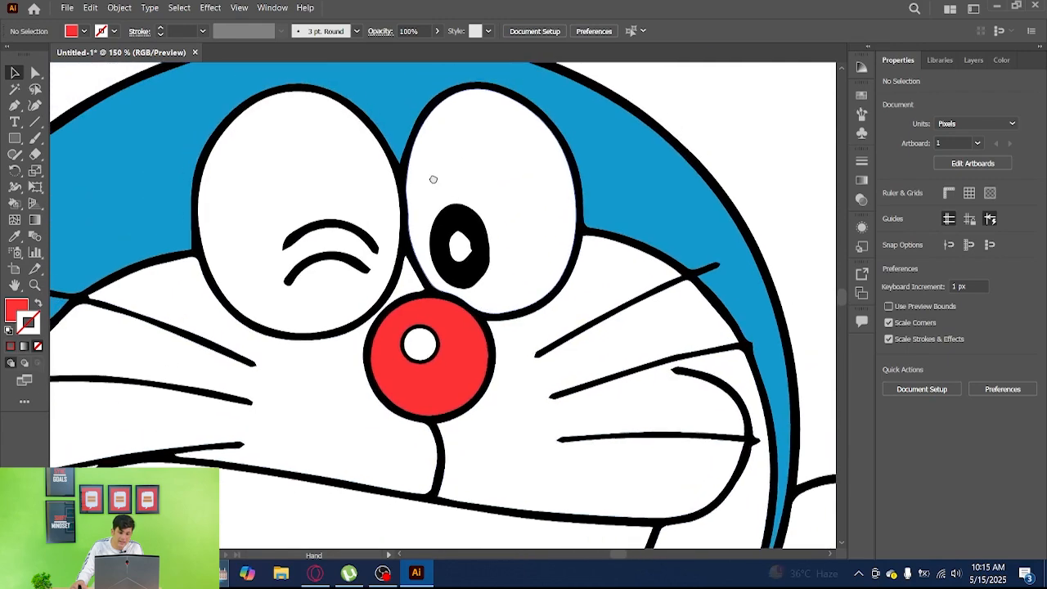
scroll(450, 229, up, 3)
scroll(493, 283, down, 6)
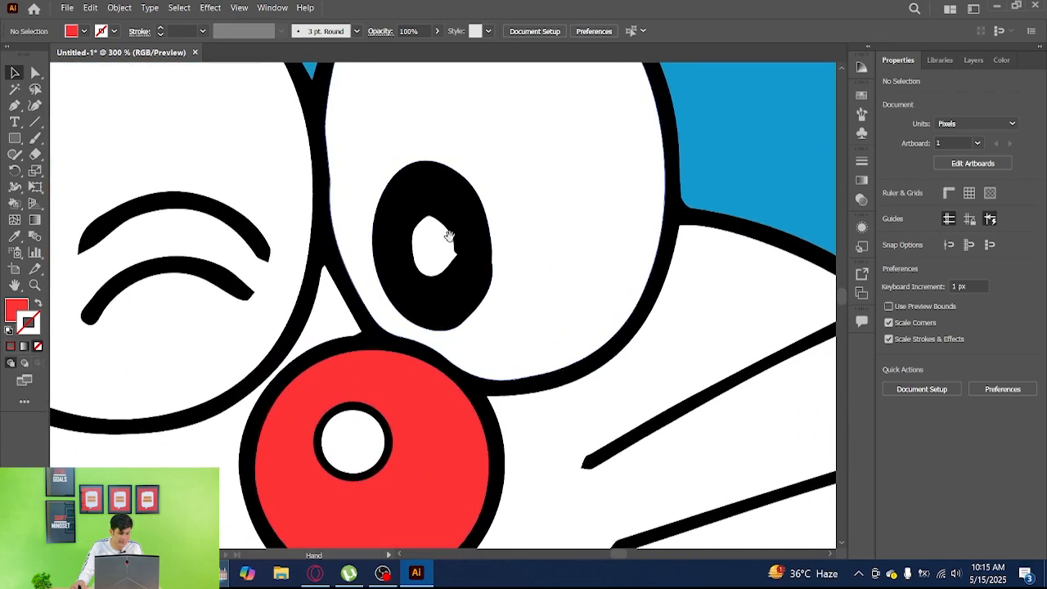
scroll(539, 112, up, 4)
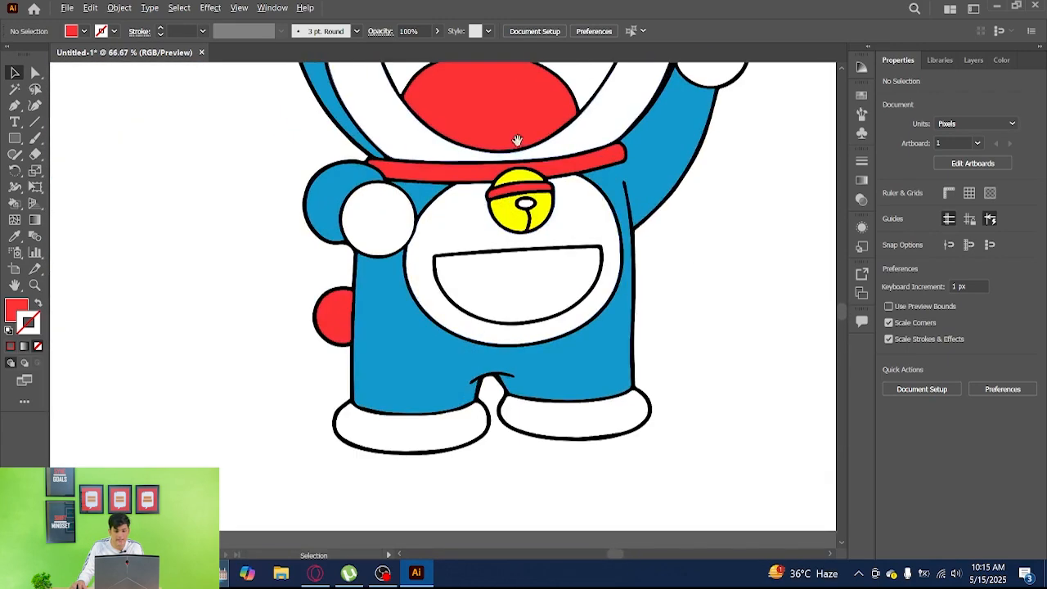
scroll(491, 176, down, 3)
scroll(477, 183, down, 1)
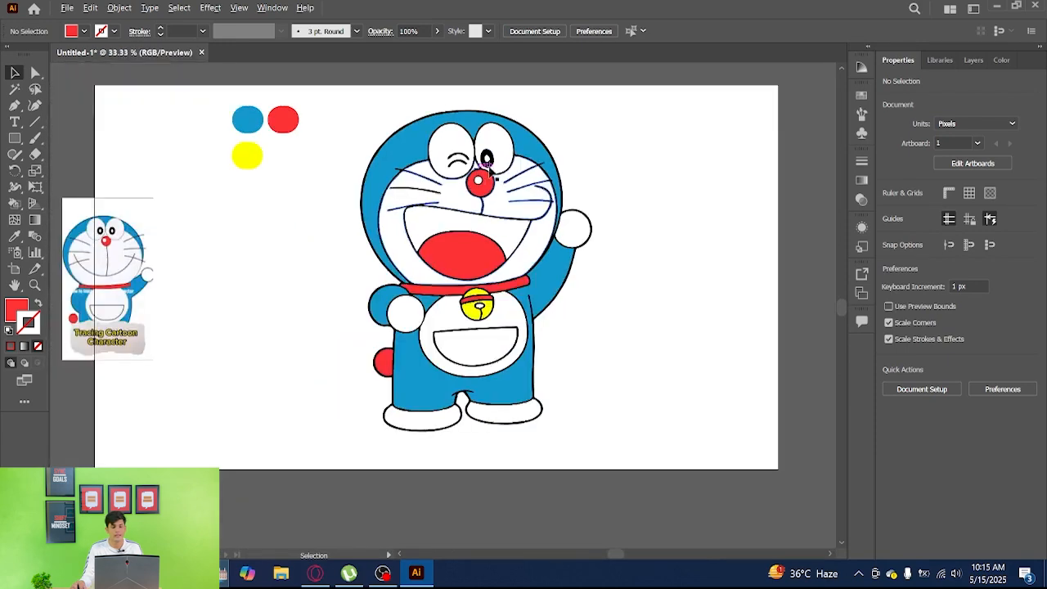
Move the colored Doraemon group partly beyond the artboard's right edge
drag(478, 182, 609, 174)
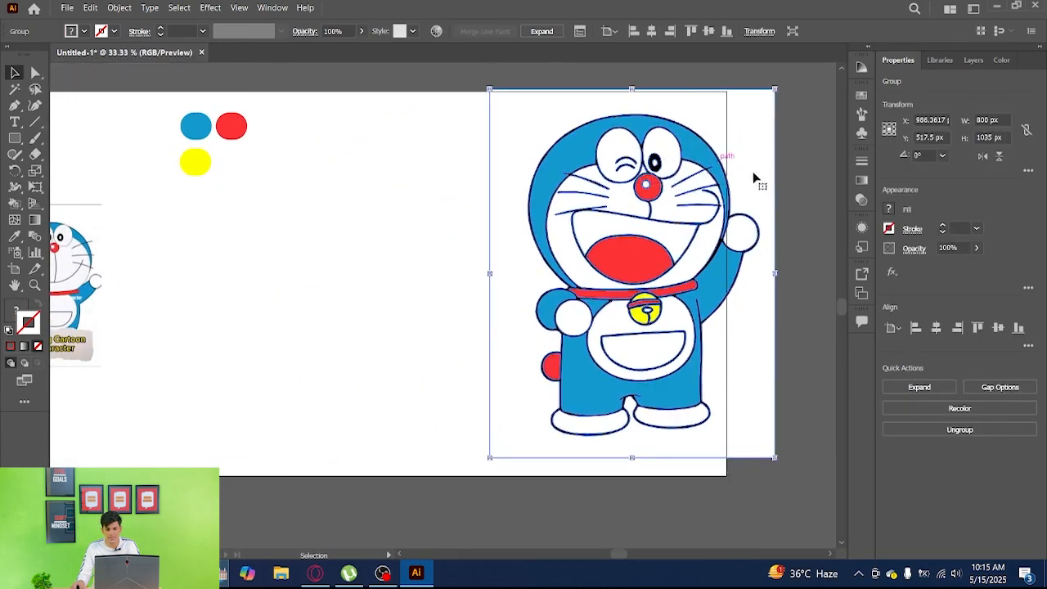
drag(759, 182, 563, 225)
drag(396, 213, 543, 199)
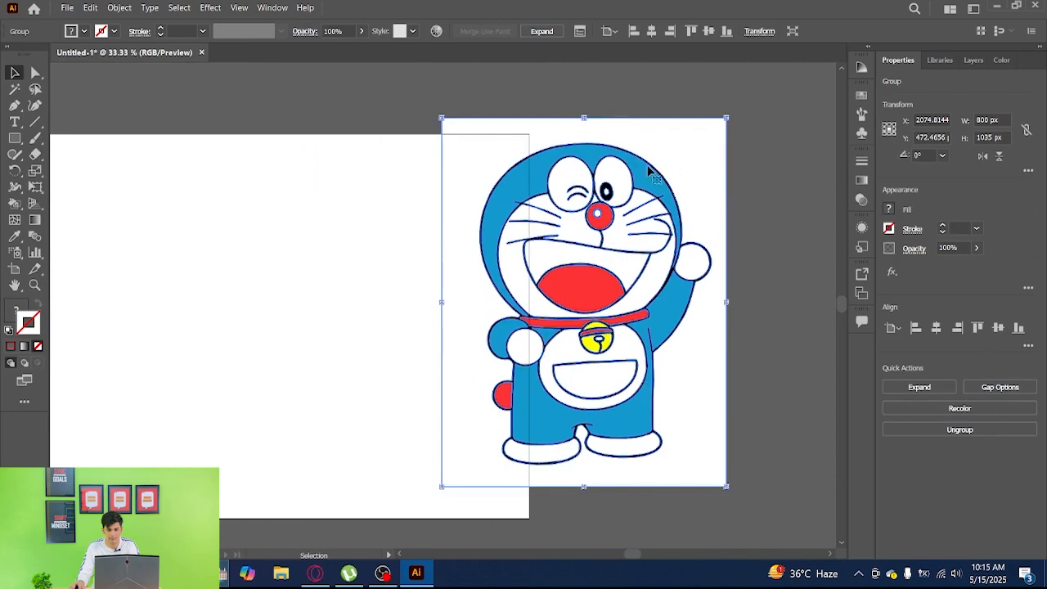
drag(648, 166, 687, 202)
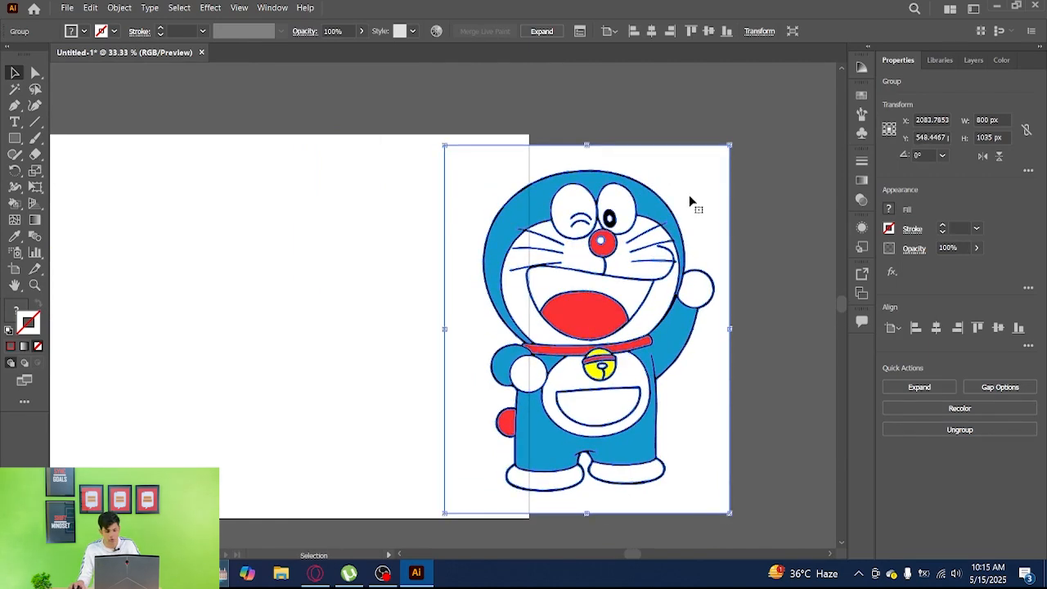
Ungroup the colored Doraemon down to its Live Paint object and shift it slightly upward
key(ctrl+alt+x)
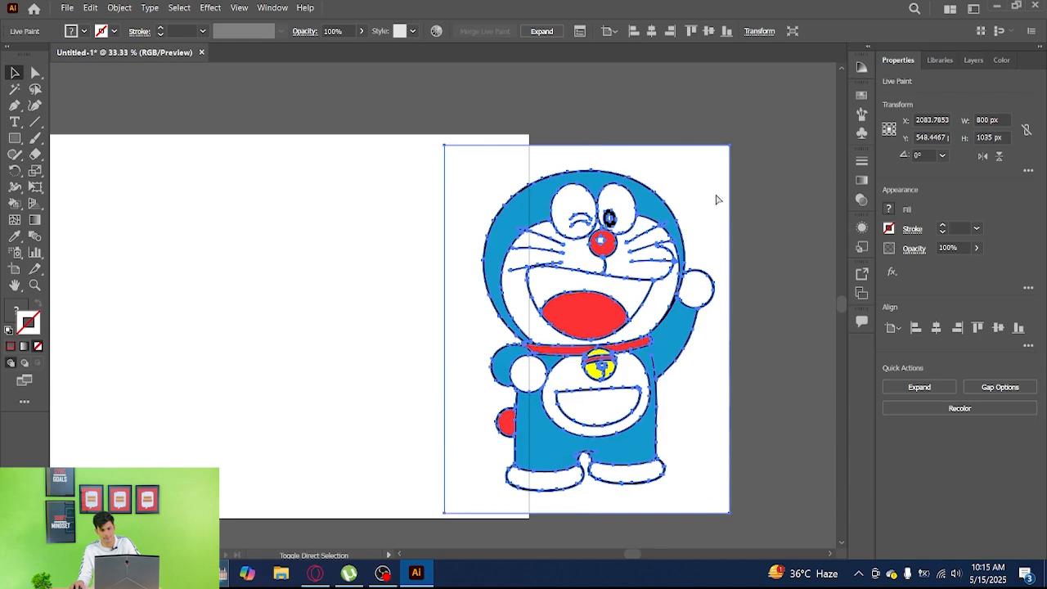
click(754, 198)
mouse_move(711, 182)
mouse_down()
mouse_move(712, 154)
mouse_move(704, 161)
mouse_move(734, 173)
mouse_move(714, 161)
mouse_move(719, 169)
mouse_up()
click(759, 176)
click(766, 182)
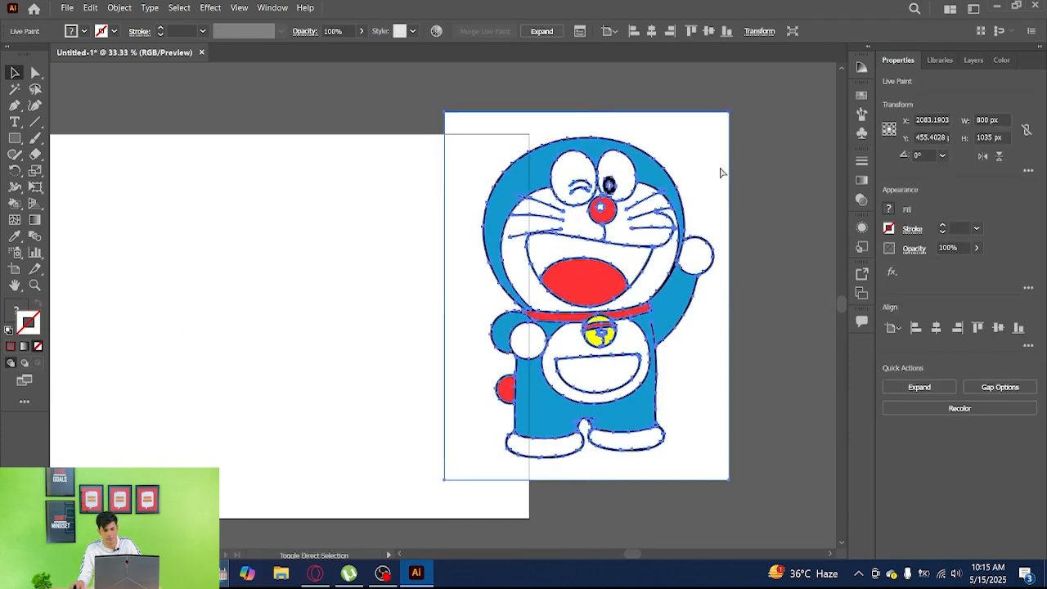
Expand the Live Paint object in Layer 1 and delete its bottommost path, the white background behind Doraemon
click(973, 61)
click(919, 81)
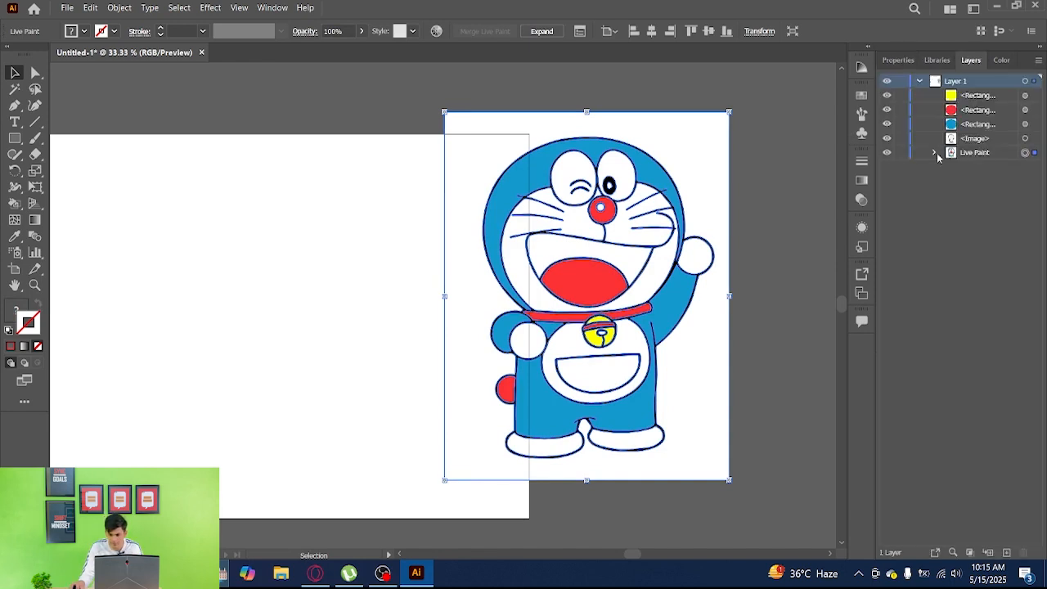
click(934, 153)
scroll(973, 278, down, 10)
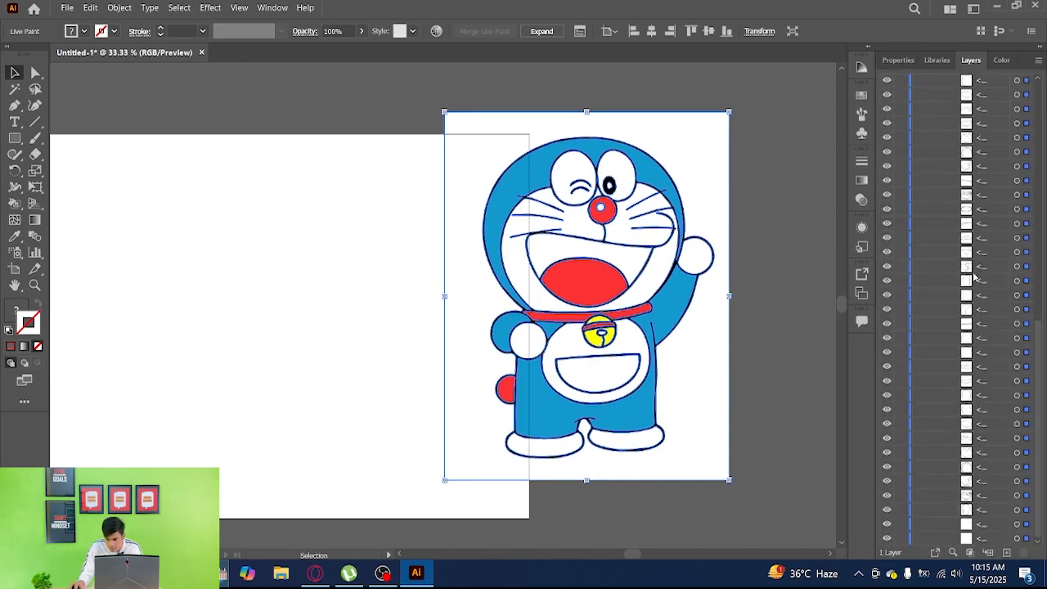
click(1017, 539)
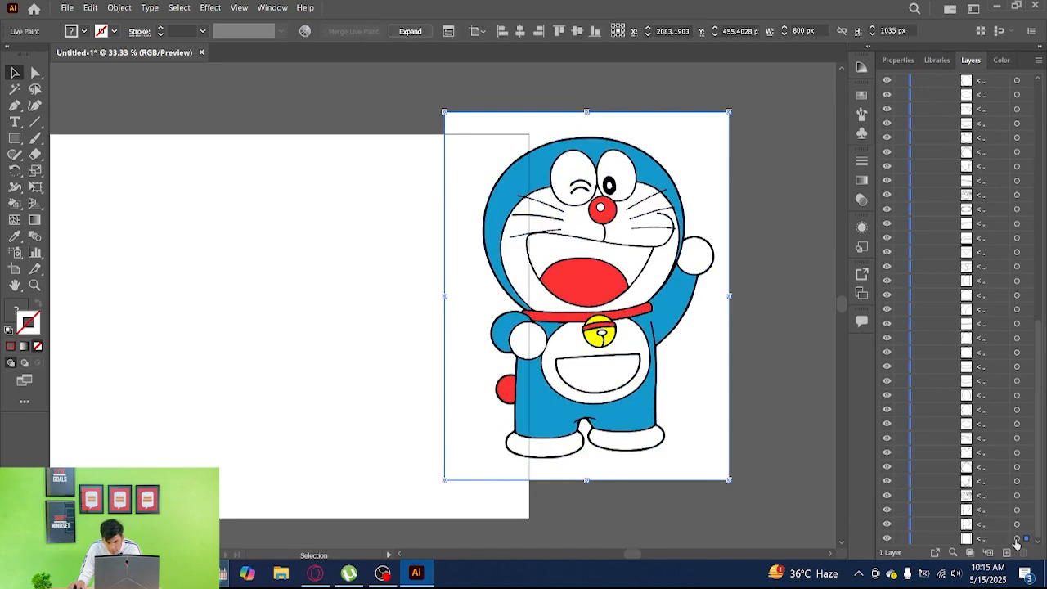
key(Delete)
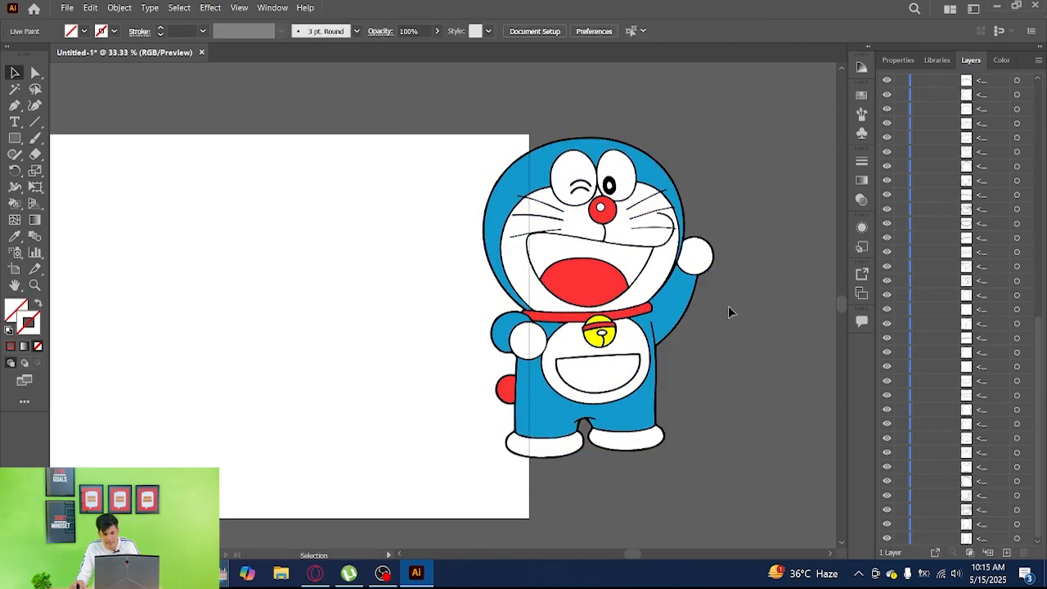
Move the colored Doraemon farther across the artboard's right edge to free the middle of the artboard
drag(604, 287, 582, 305)
drag(590, 259, 478, 228)
scroll(572, 138, down, 1)
drag(478, 228, 809, 229)
scroll(381, 280, up, 2)
scroll(523, 215, down, 1)
drag(603, 243, 839, 275)
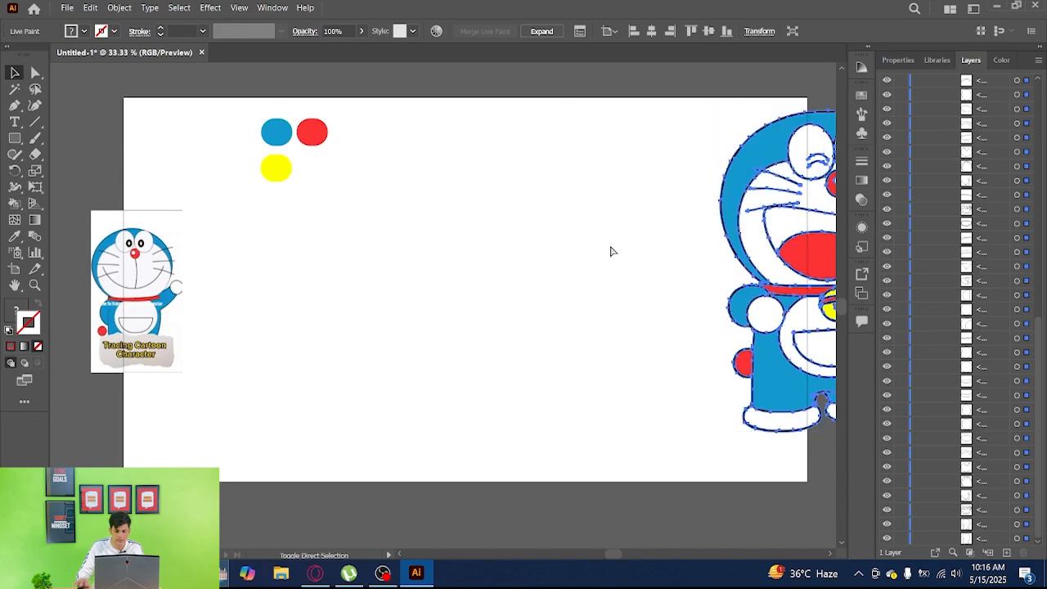
Place the black-and-white Doraemon line drawing in the middle of the artboard and image-trace it with the Default preset
key(ctrl+shift+p)
double_click(234, 120)
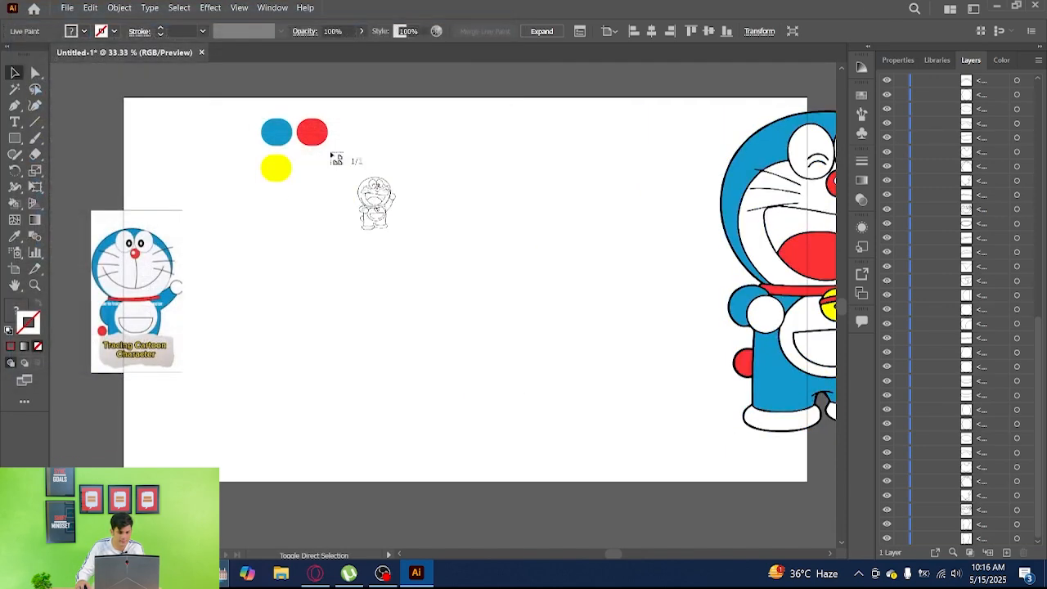
click(377, 155)
drag(462, 274, 470, 216)
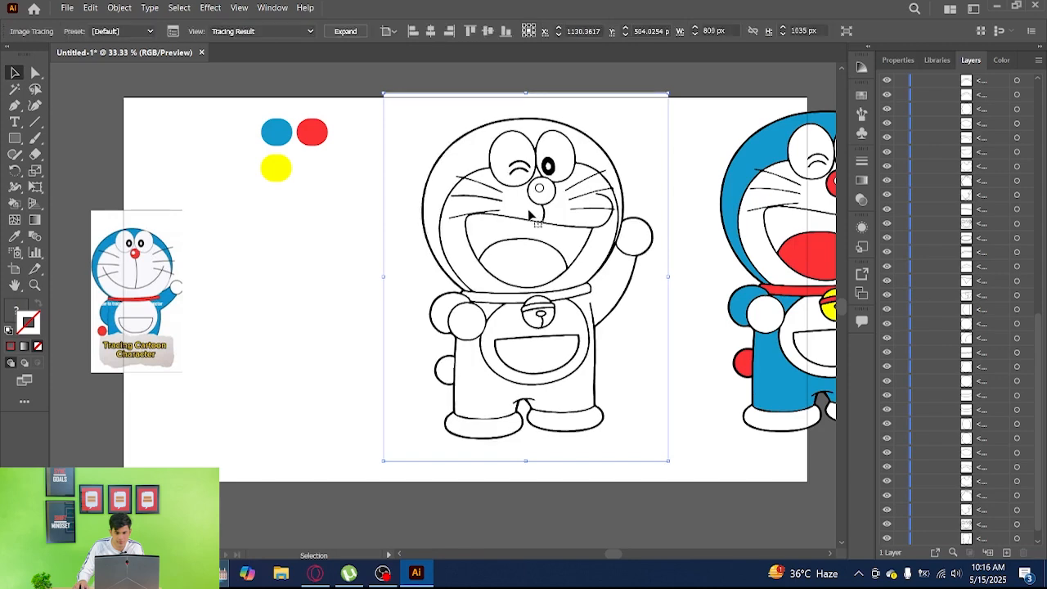
Enable Ignore White in the advanced Image Trace options for the new line-art tracing
click(274, 8)
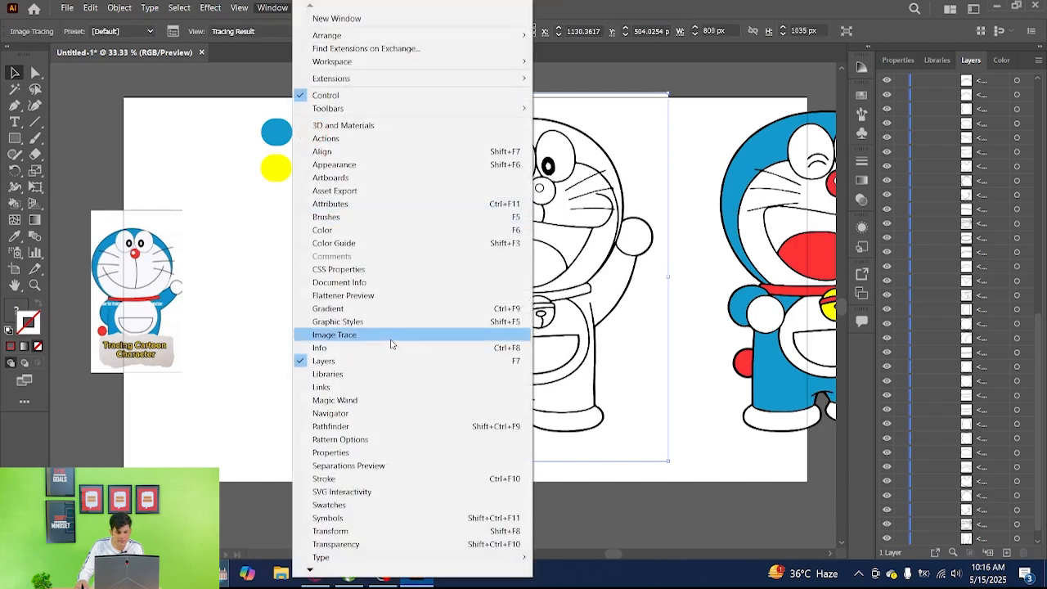
click(428, 335)
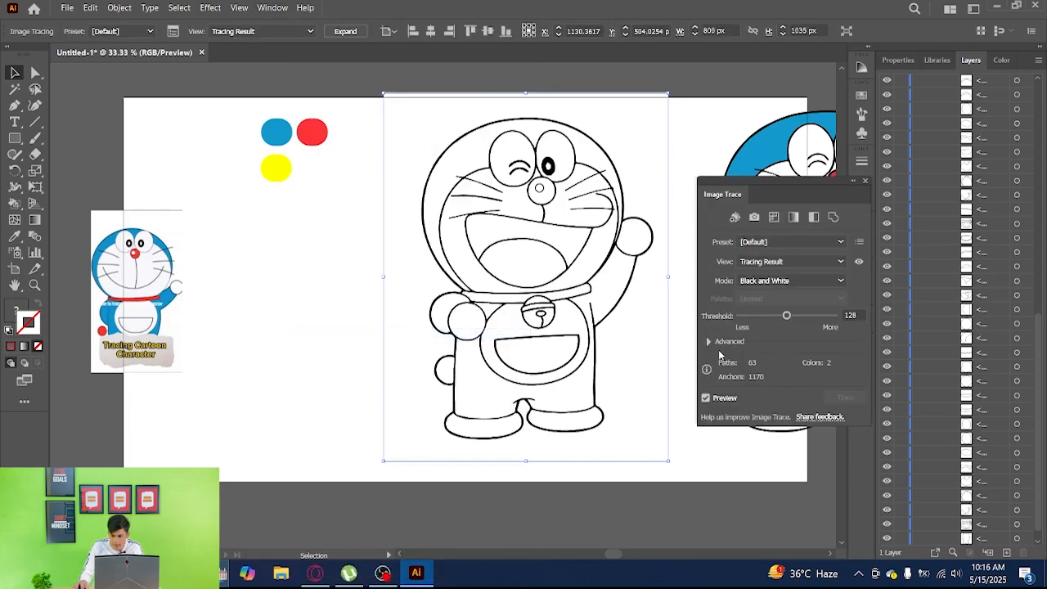
click(709, 342)
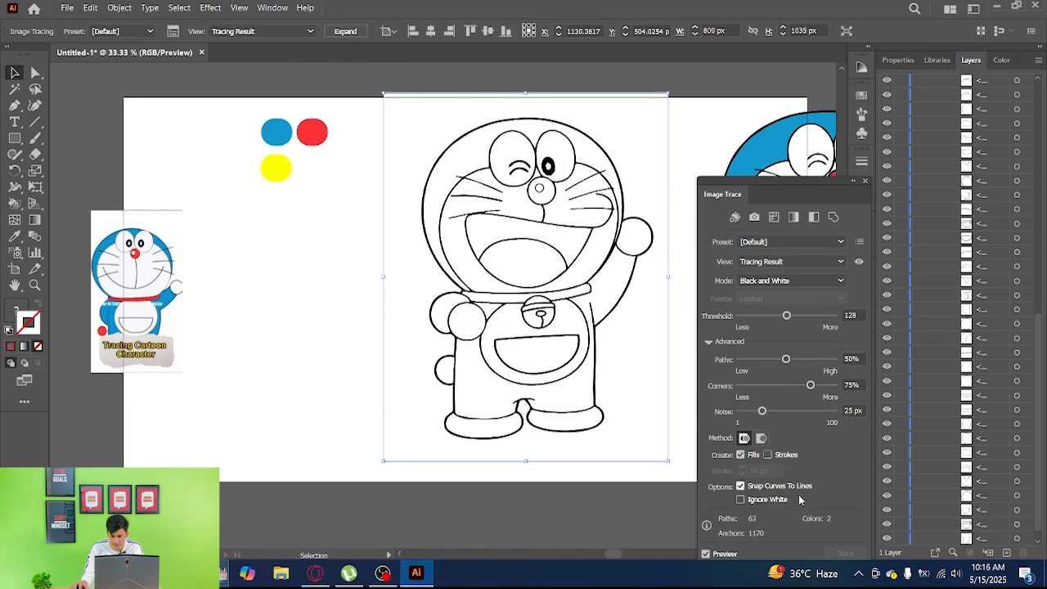
click(740, 499)
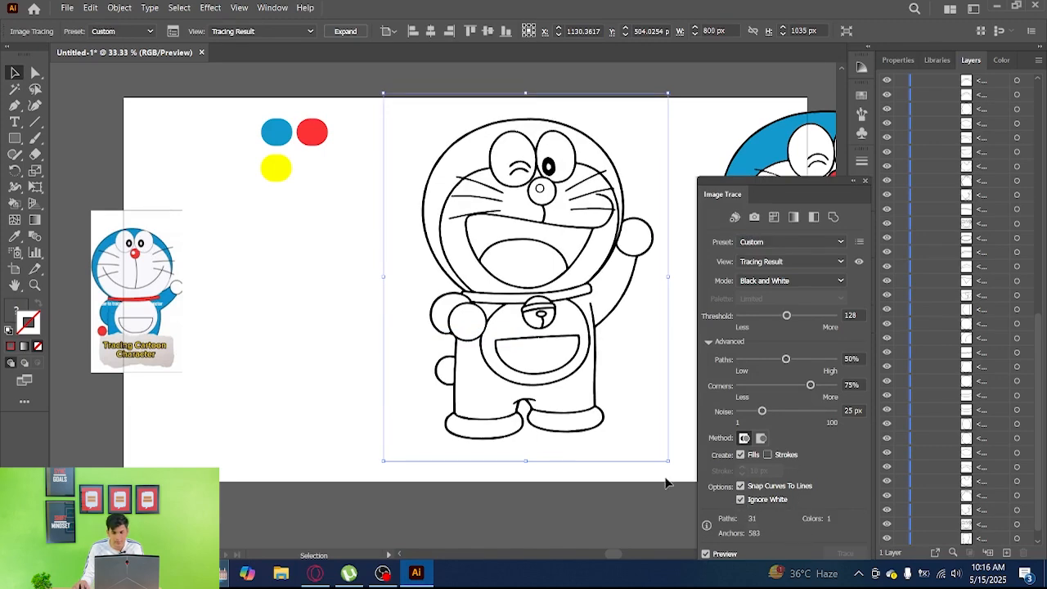
Move the tracing partly off the artboard to check its transparency, return it to the artboard and close the Image Trace settings
mouse_move(533, 243)
mouse_down()
mouse_move(515, 163)
mouse_move(549, 164)
mouse_move(678, 93)
mouse_move(474, 237)
mouse_move(411, 176)
mouse_move(460, 106)
mouse_up()
mouse_move(472, 167)
mouse_down()
mouse_move(453, 244)
mouse_move(429, 258)
mouse_move(477, 156)
mouse_move(474, 277)
mouse_up()
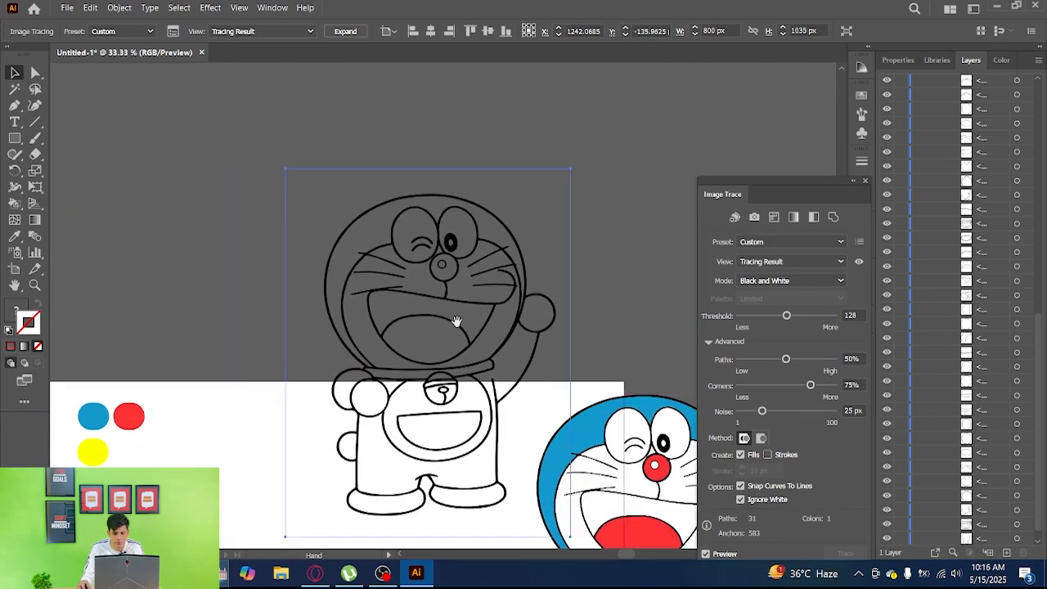
mouse_move(452, 358)
mouse_down()
mouse_move(537, 185)
mouse_move(467, 360)
mouse_up()
mouse_move(467, 353)
mouse_down()
mouse_move(530, 179)
mouse_move(521, 215)
mouse_up()
drag(561, 143, 514, 211)
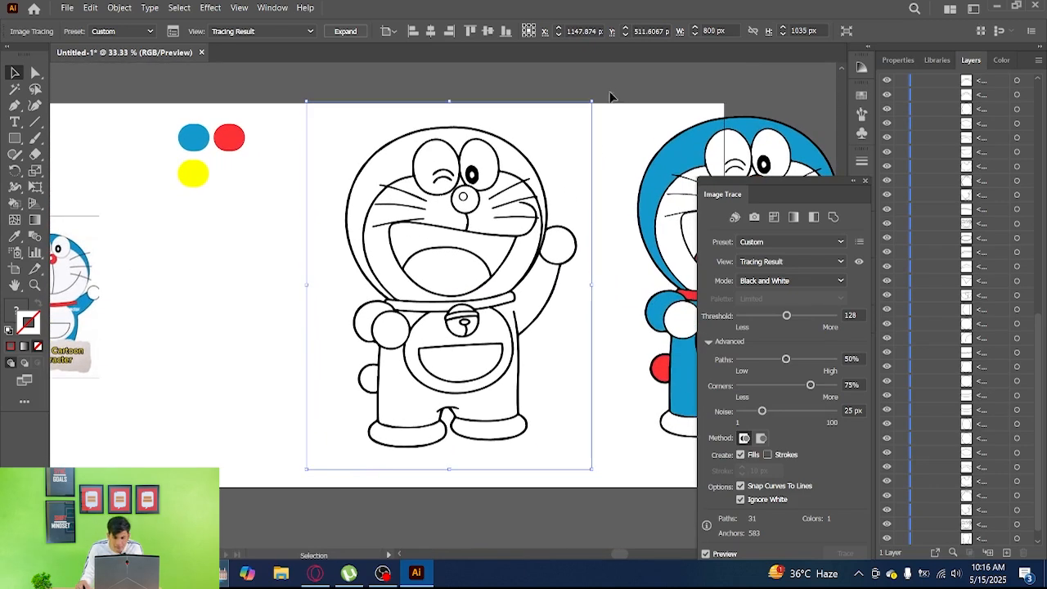
click(540, 85)
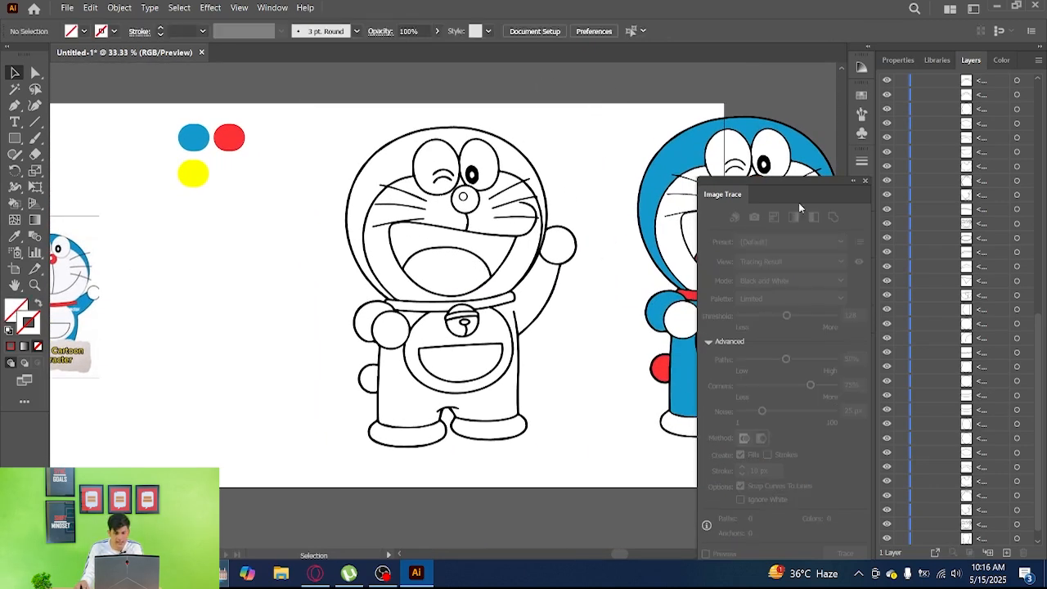
click(867, 180)
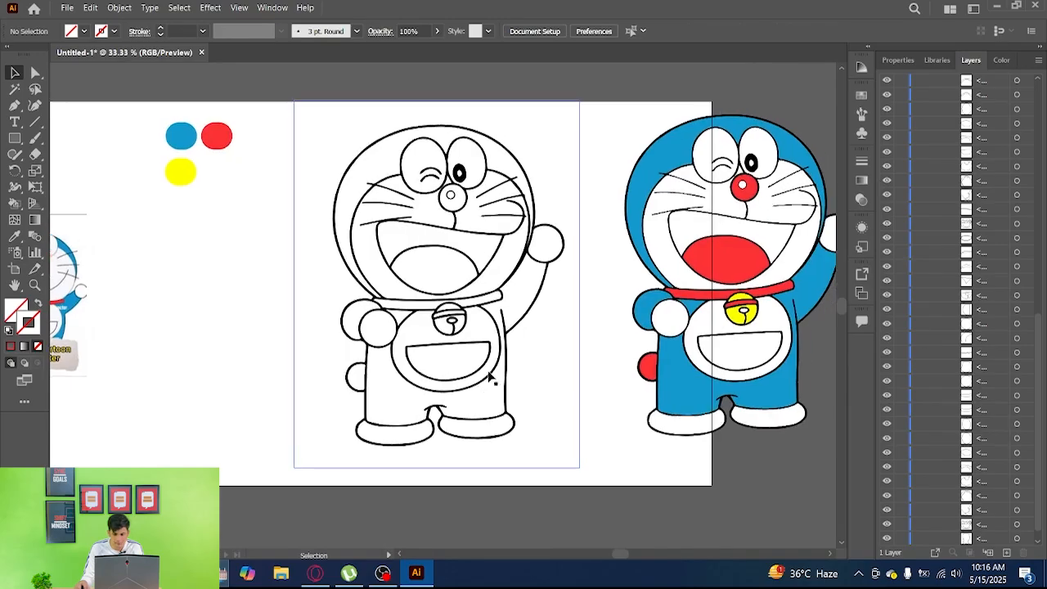